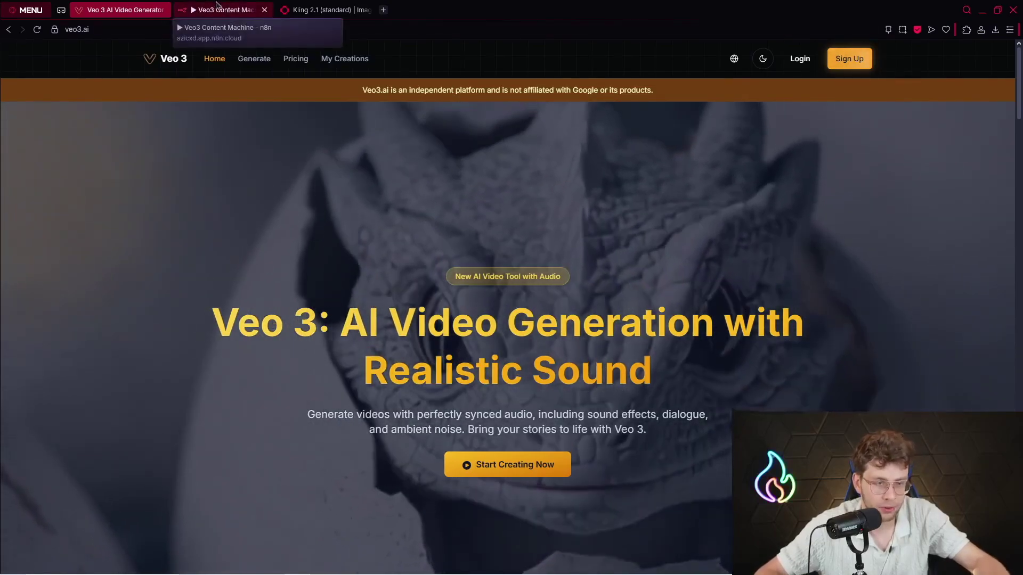
Step: Browse the videos on the HolyVlogs TikTok profile and play the Veo 3 vs Kling 2.1 Master comparison clip
{"action": "left_click", "coordinate": [216, 8]}
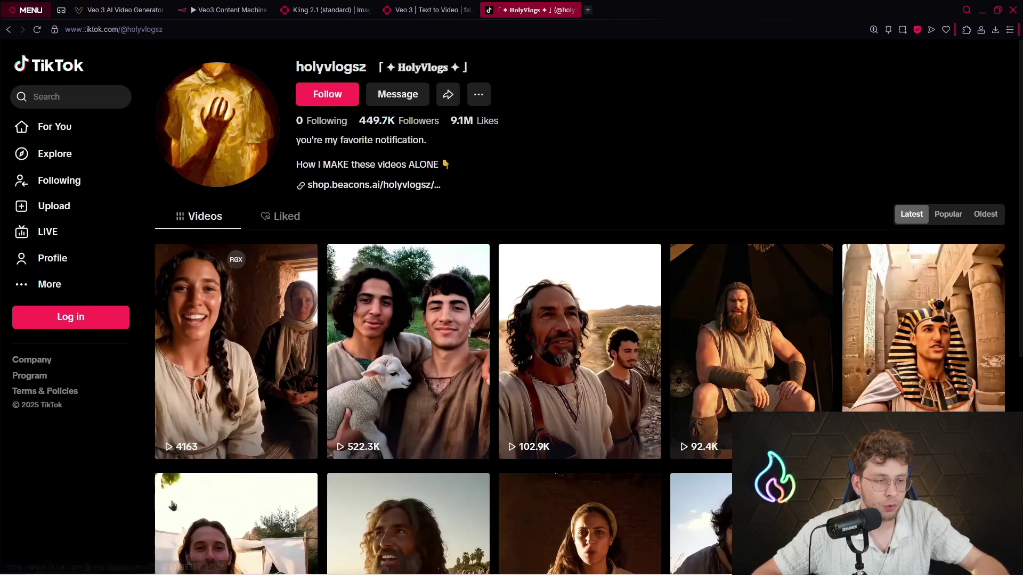
{"action": "scroll", "coordinate": [643, 376], "scroll_direction": "down", "scroll_amount": 6}
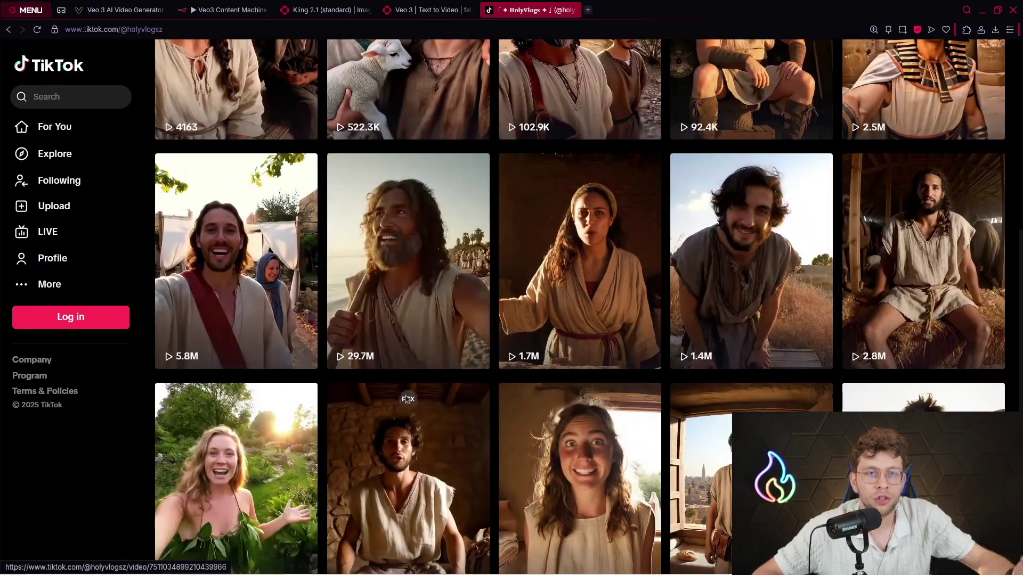
{"action": "left_click", "coordinate": [426, 10]}
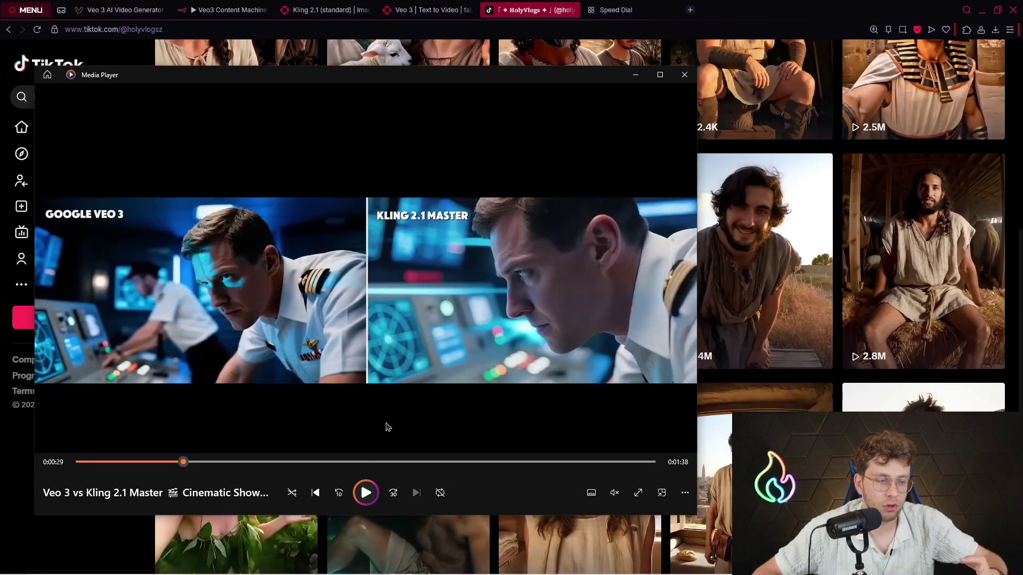
{"action": "left_click", "coordinate": [361, 498]}
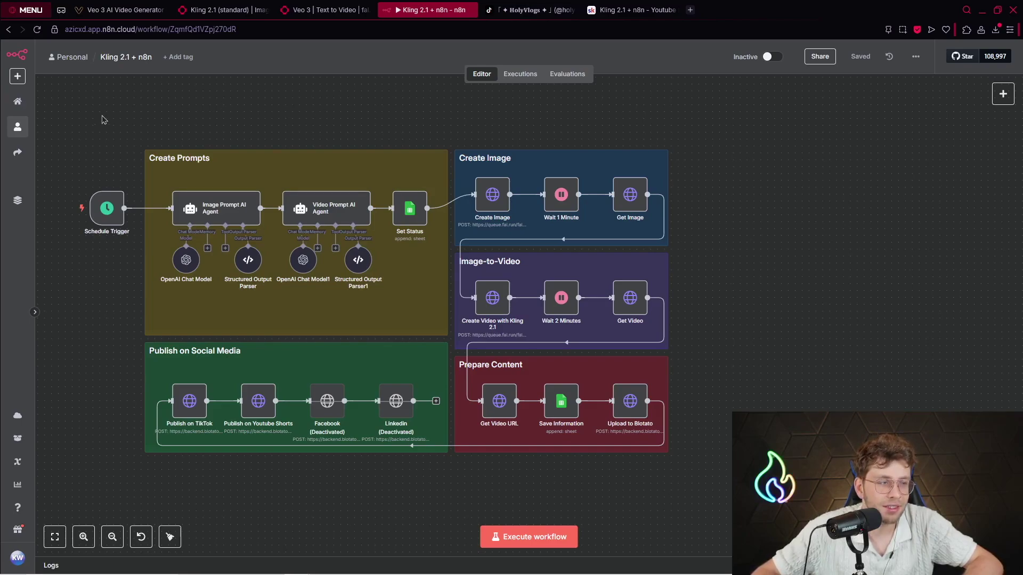
Step: Compare the video generation prices on the fal.ai model pages for Kling 2.1 (standard) and Veo 3
{"action": "mouse_move", "coordinate": [66, 200]}
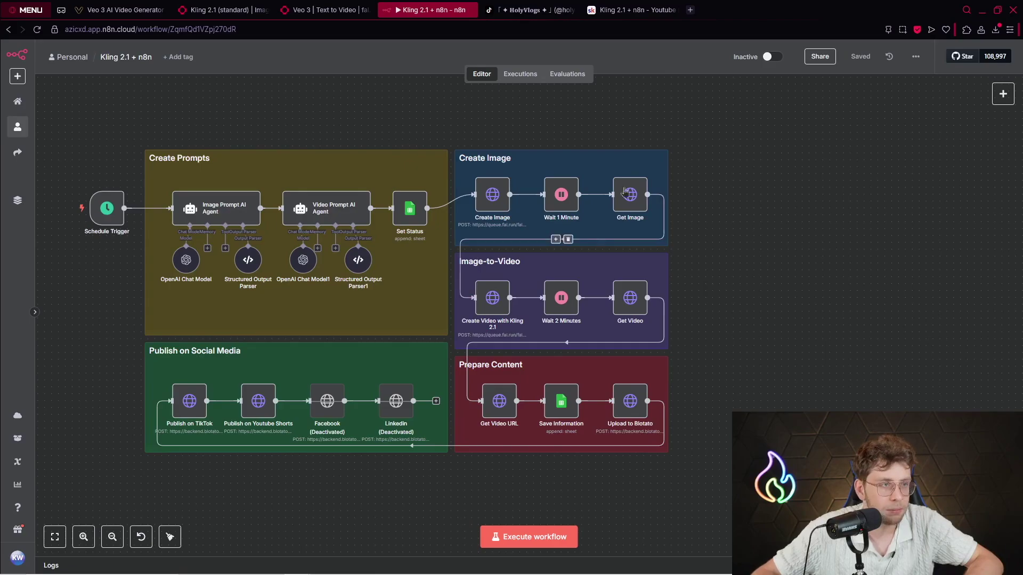
{"action": "left_click", "coordinate": [220, 10]}
{"action": "scroll", "coordinate": [704, 265], "scroll_direction": "down", "scroll_amount": 4}
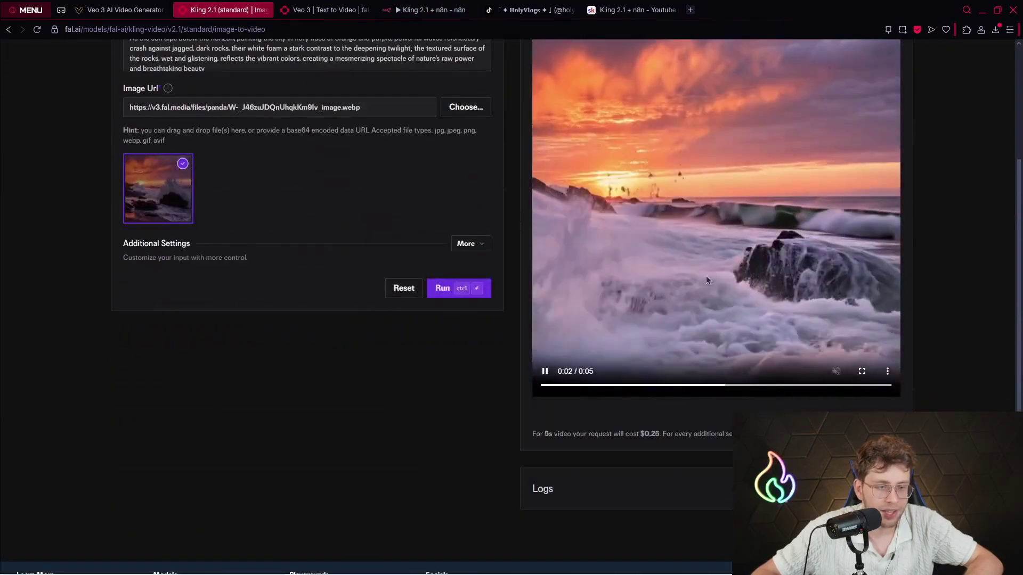
{"action": "double_click", "coordinate": [651, 433]}
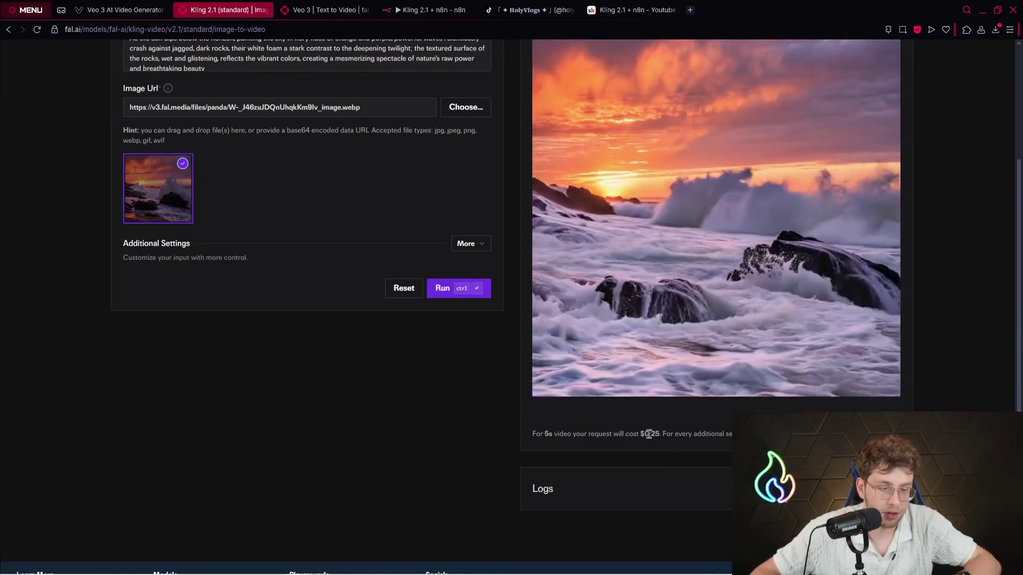
{"action": "left_click", "coordinate": [324, 19]}
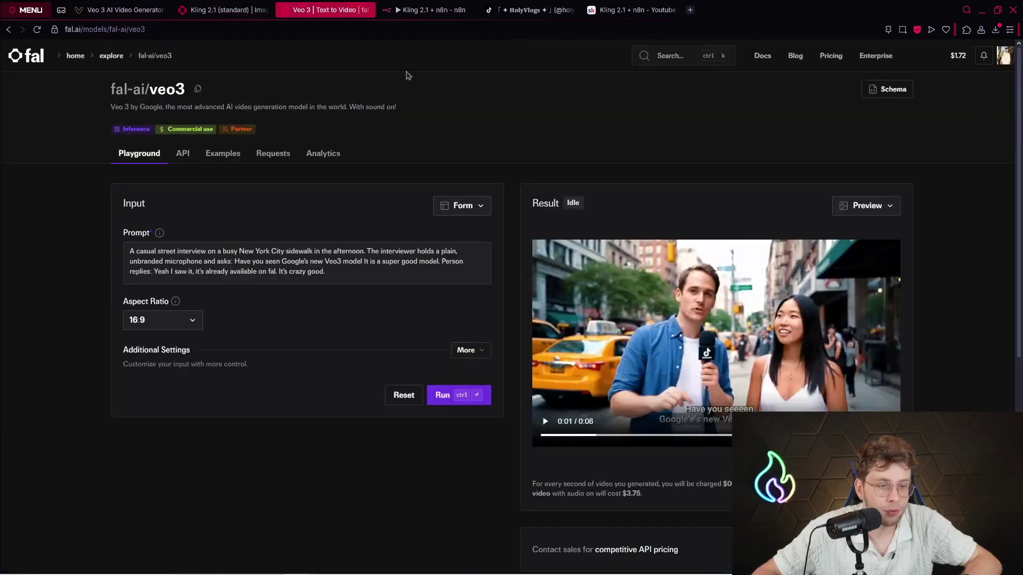
{"action": "scroll", "coordinate": [663, 450], "scroll_direction": "down", "scroll_amount": 1}
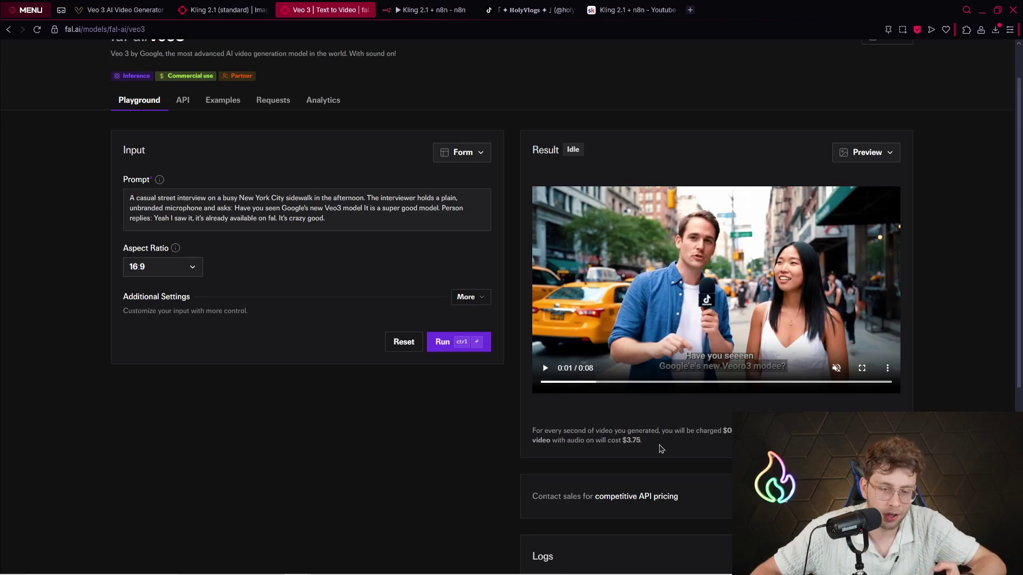
Step: Review the About page of the AI Agents Accelerator community on Skool
{"action": "key", "text": "ctrl+Tab"}
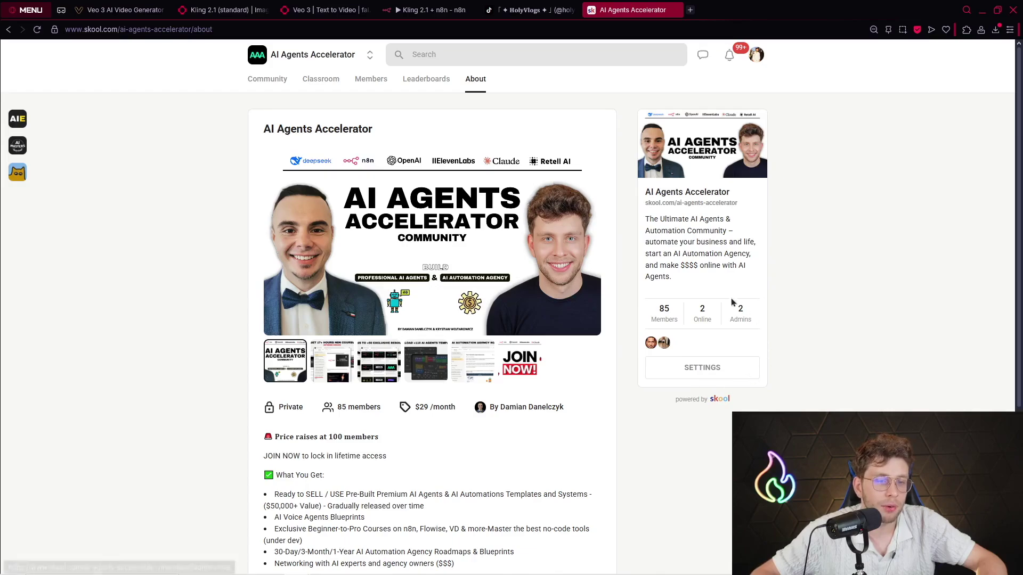
{"action": "scroll", "coordinate": [413, 440], "scroll_direction": "down", "scroll_amount": 1}
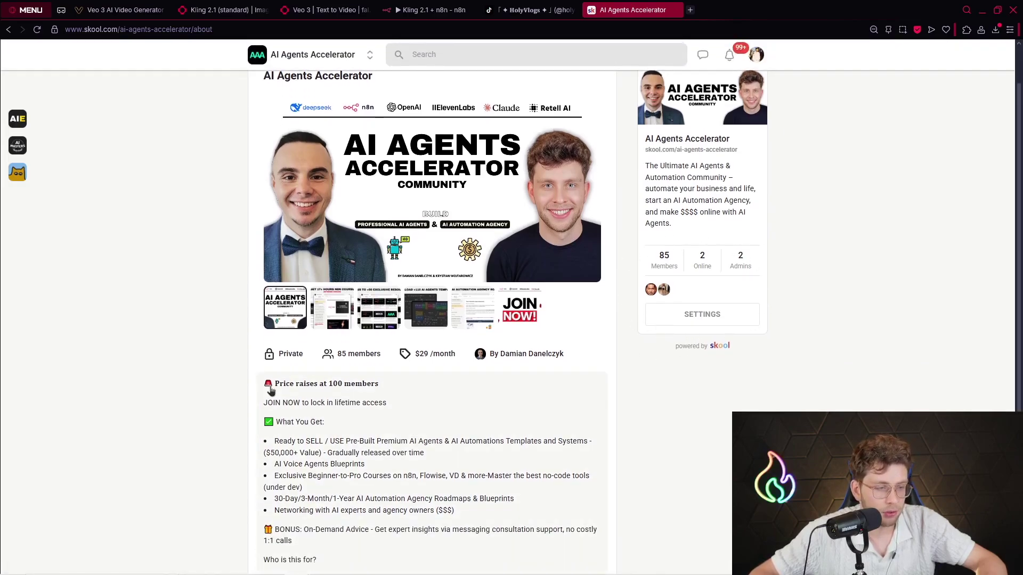
{"action": "scroll", "coordinate": [359, 356], "scroll_direction": "up", "scroll_amount": 1}
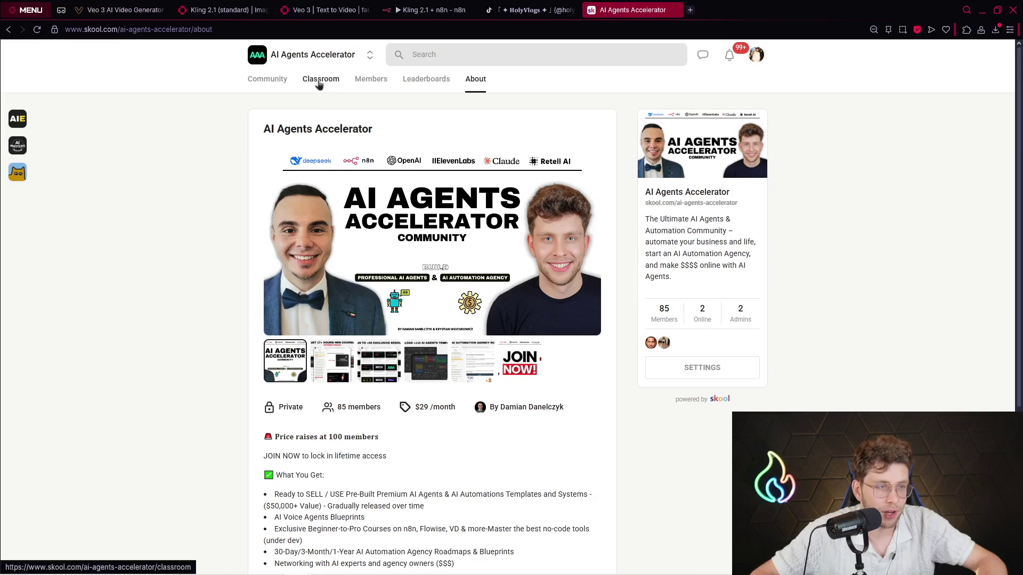
Step: Open the n8n - Beginner To Pro Course in the classroom and look through its sections, including the More Advanced Projects lessons
{"action": "left_click", "coordinate": [320, 91]}
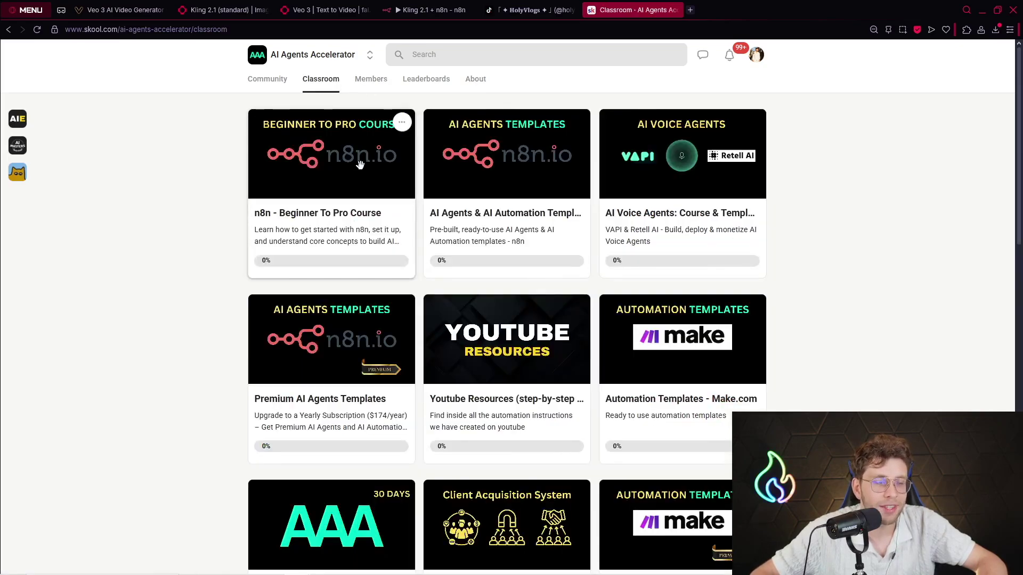
{"action": "left_click", "coordinate": [377, 161]}
{"action": "scroll", "coordinate": [327, 278], "scroll_direction": "down", "scroll_amount": 10}
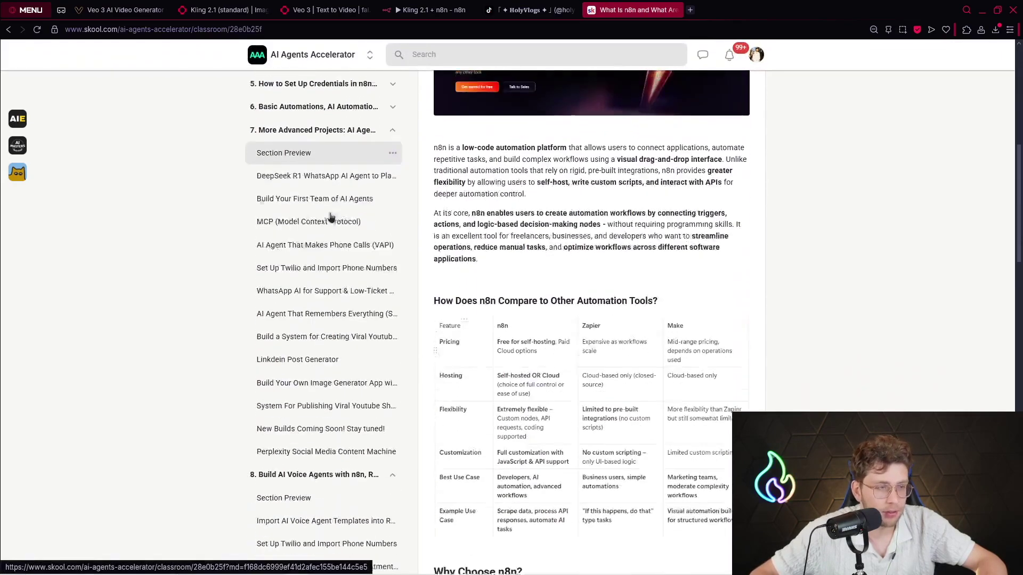
{"action": "scroll", "coordinate": [342, 231], "scroll_direction": "up", "scroll_amount": 4}
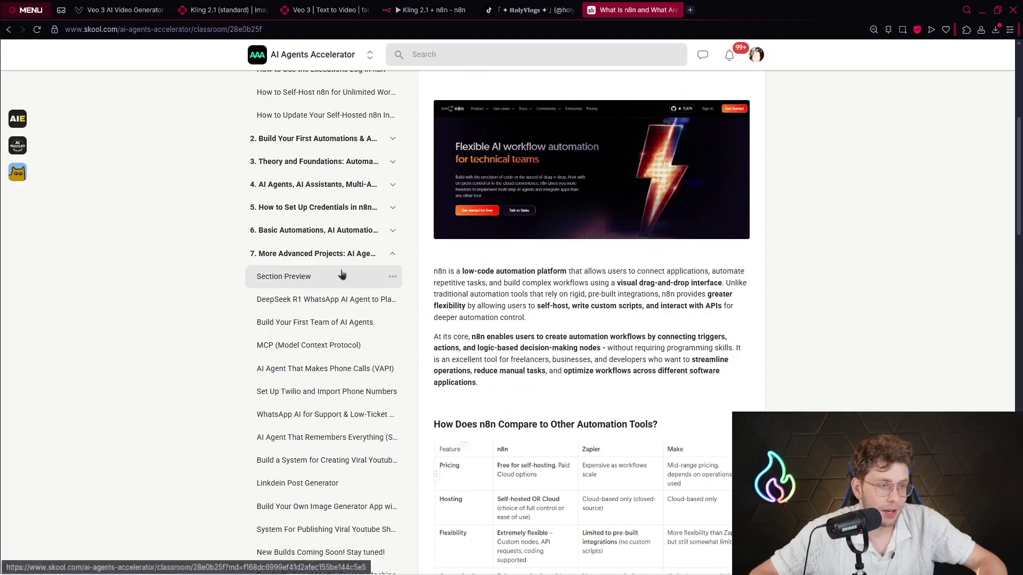
{"action": "scroll", "coordinate": [300, 280], "scroll_direction": "down", "scroll_amount": 1}
{"action": "scroll", "coordinate": [341, 291], "scroll_direction": "down", "scroll_amount": 2}
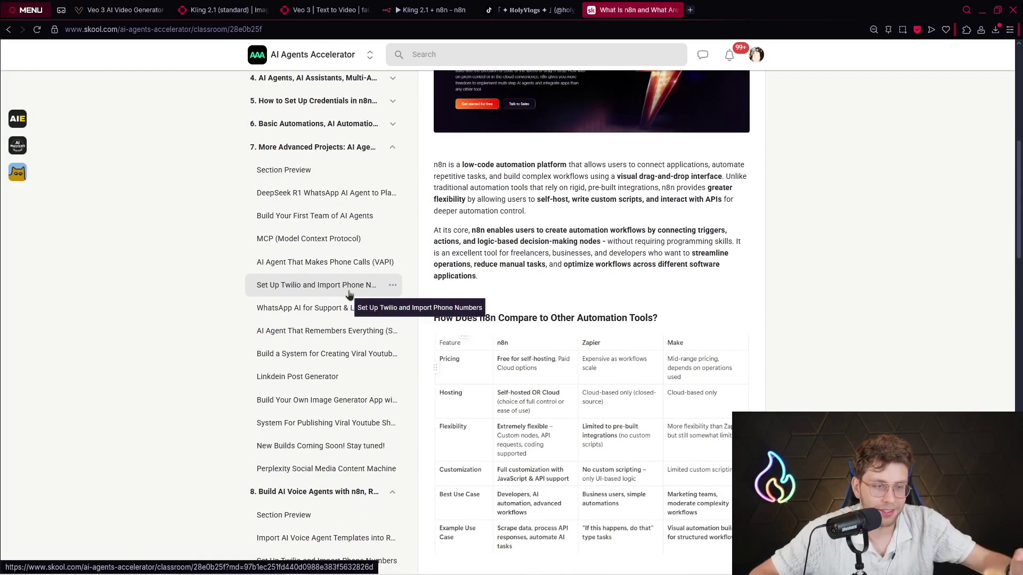
{"action": "scroll", "coordinate": [355, 155], "scroll_direction": "up", "scroll_amount": 6}
{"action": "scroll", "coordinate": [355, 155], "scroll_direction": "up", "scroll_amount": 2}
Step: Return to the classroom overview and open the Kling 2.1 + n8n lesson in the Youtube Resources course
{"action": "left_click", "coordinate": [316, 88]}
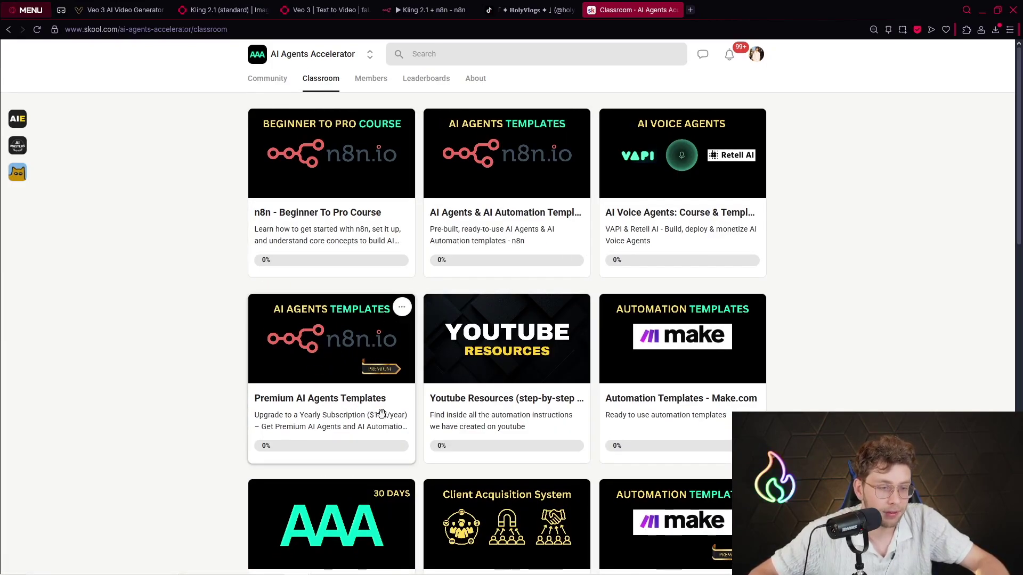
{"action": "scroll", "coordinate": [394, 408], "scroll_direction": "down", "scroll_amount": 1}
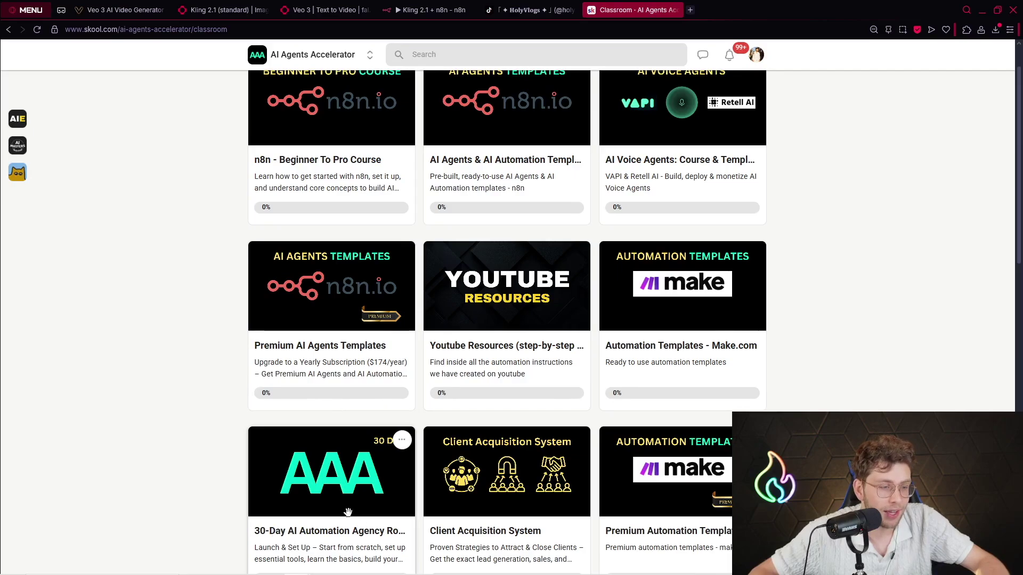
{"action": "scroll", "coordinate": [388, 485], "scroll_direction": "up", "scroll_amount": 1}
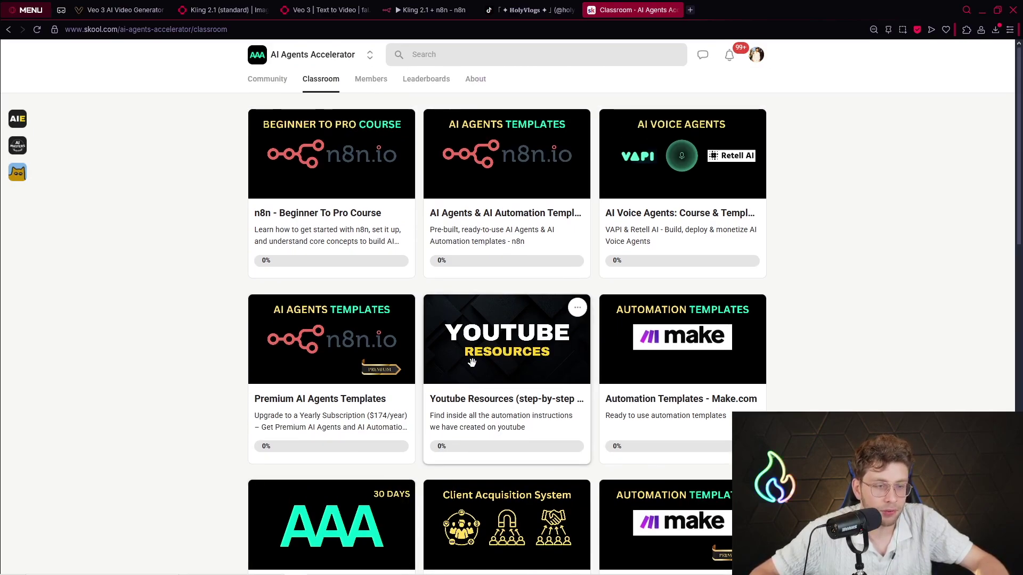
{"action": "left_click", "coordinate": [445, 359]}
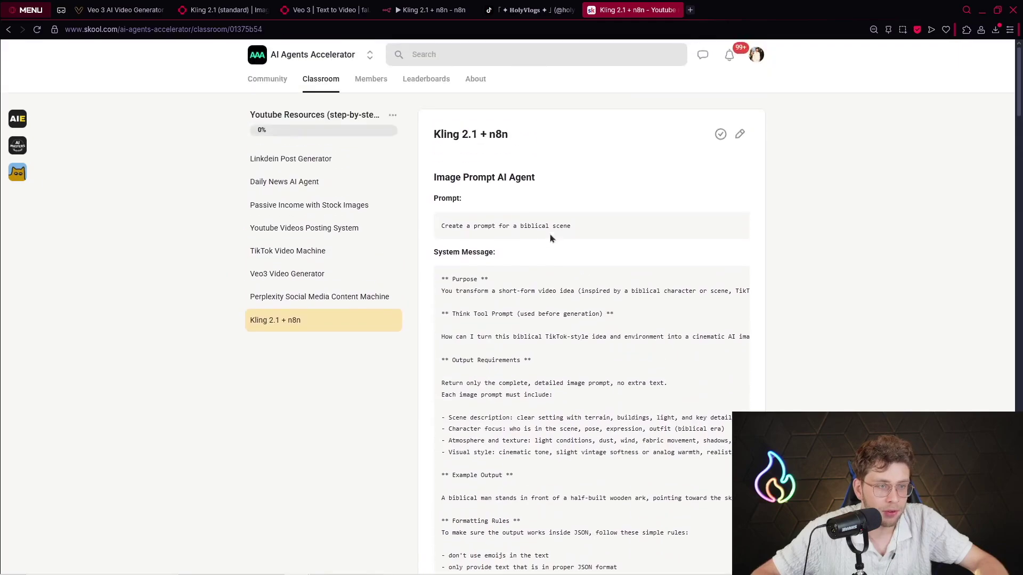
Step: Read through the Kling 2.1 + n8n lesson, from the agent prompts and HTTP request settings to the template file under Resources
{"action": "scroll", "coordinate": [601, 196], "scroll_direction": "down", "scroll_amount": 5}
{"action": "scroll", "coordinate": [601, 196], "scroll_direction": "down", "scroll_amount": 15}
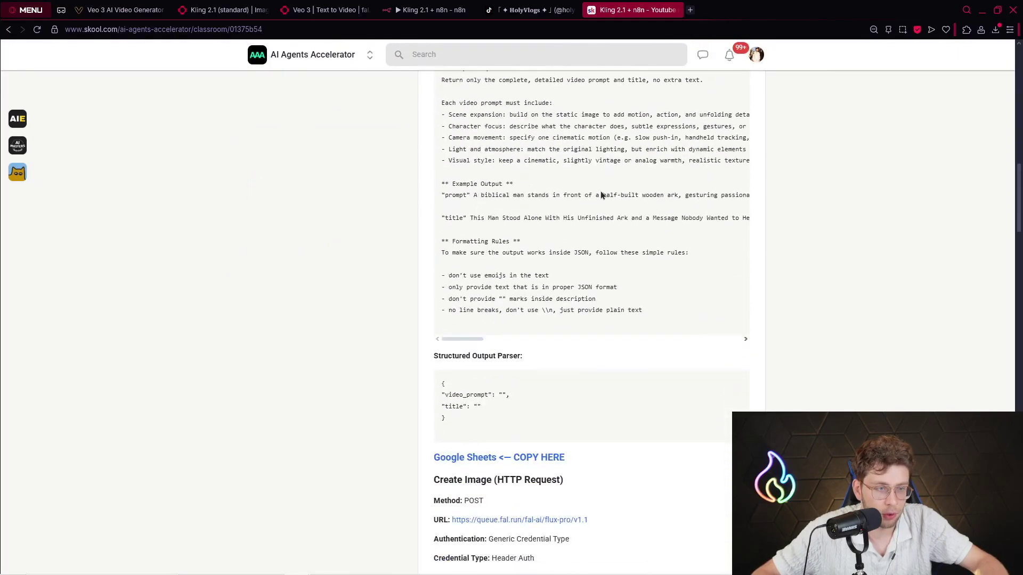
{"action": "scroll", "coordinate": [601, 195], "scroll_direction": "down", "scroll_amount": 5}
{"action": "scroll", "coordinate": [600, 184], "scroll_direction": "up", "scroll_amount": 5}
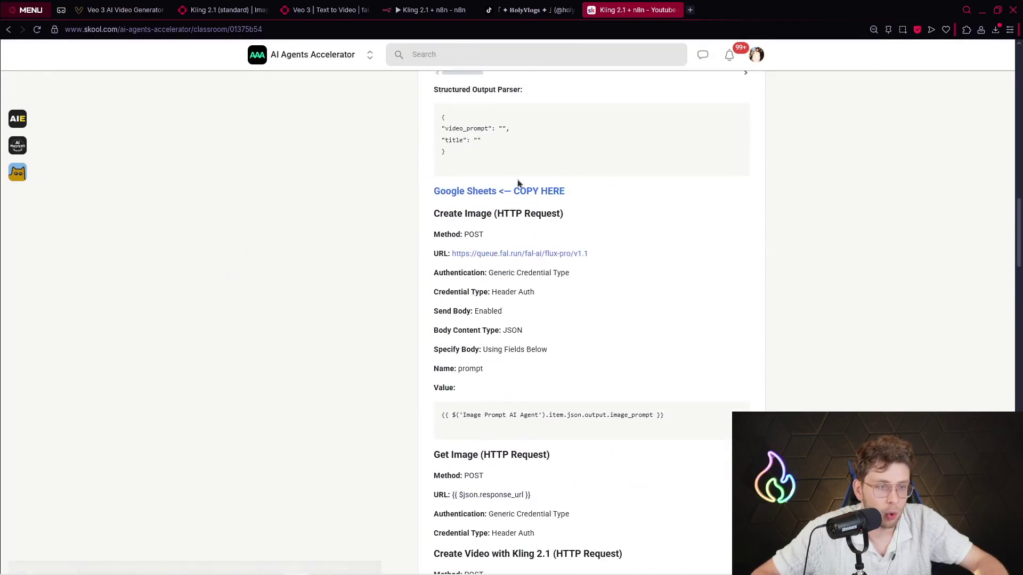
{"action": "scroll", "coordinate": [533, 208], "scroll_direction": "down", "scroll_amount": 6}
{"action": "scroll", "coordinate": [584, 219], "scroll_direction": "down", "scroll_amount": 2}
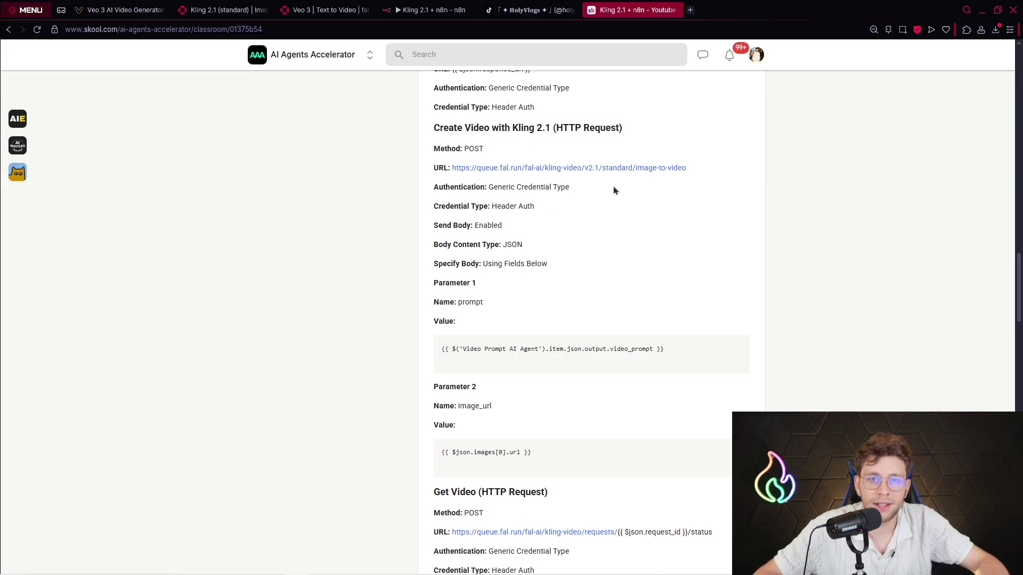
{"action": "scroll", "coordinate": [613, 192], "scroll_direction": "down", "scroll_amount": 15}
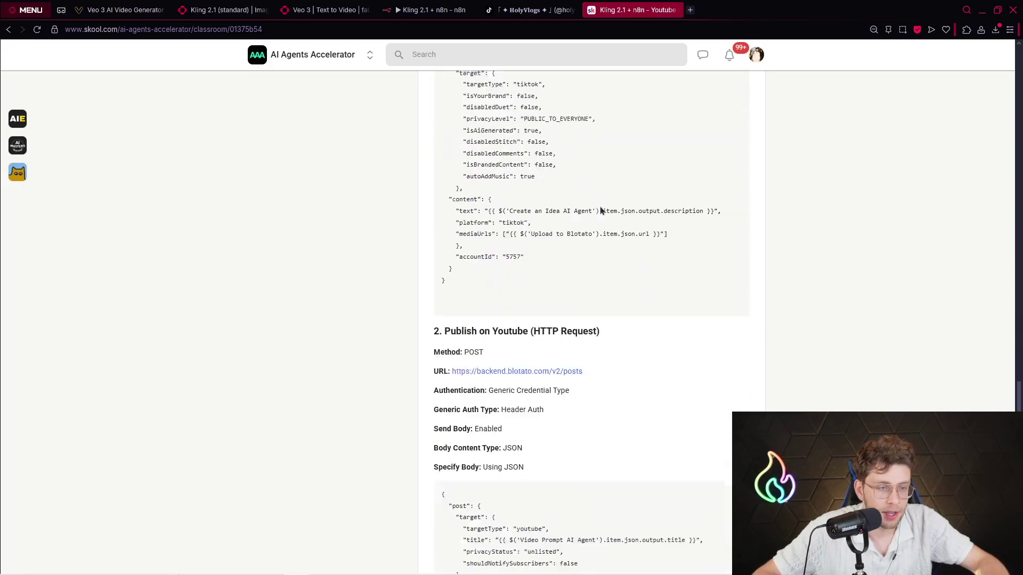
{"action": "scroll", "coordinate": [600, 211], "scroll_direction": "down", "scroll_amount": 12}
{"action": "scroll", "coordinate": [528, 398], "scroll_direction": "down", "scroll_amount": 3}
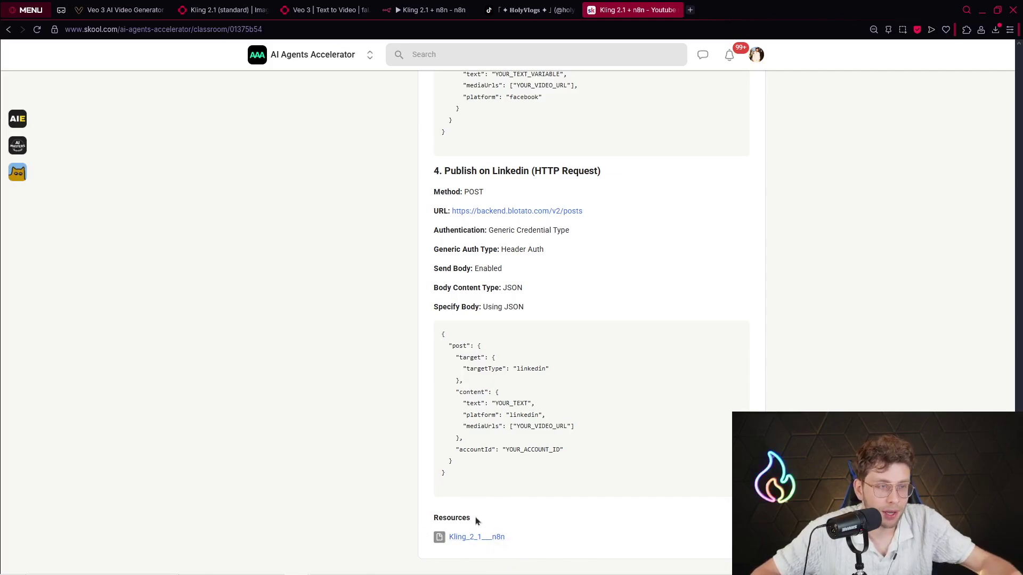
Step: Check the import options of the Kling 2.1 + n8n workflow in n8n, and review the lesson's social media publishing settings again
{"action": "left_click", "coordinate": [406, 7]}
{"action": "left_click", "coordinate": [915, 57]}
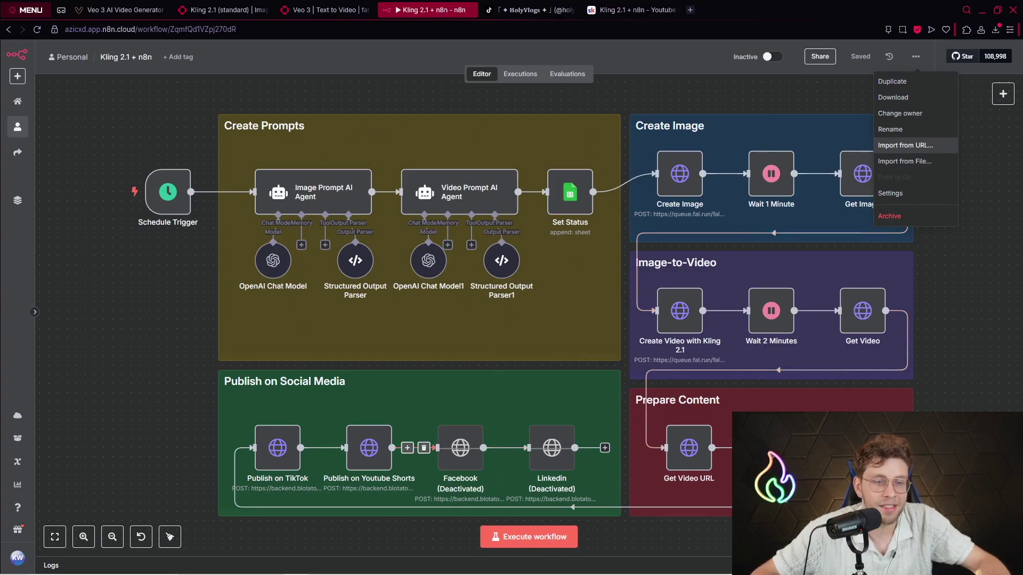
{"action": "left_click", "coordinate": [634, 9]}
{"action": "scroll", "coordinate": [574, 287], "scroll_direction": "up", "scroll_amount": 10}
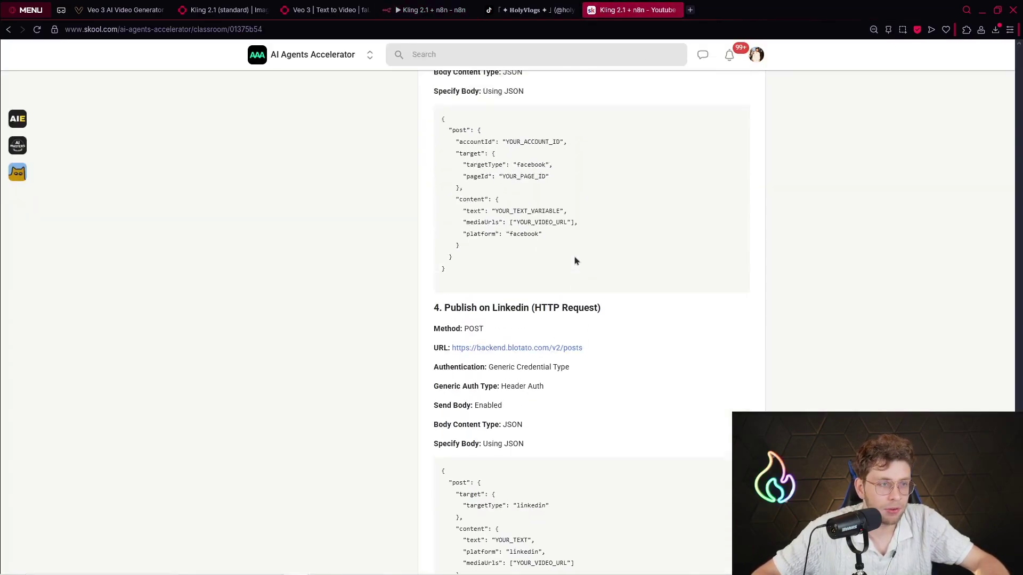
{"action": "scroll", "coordinate": [574, 255], "scroll_direction": "up", "scroll_amount": 10}
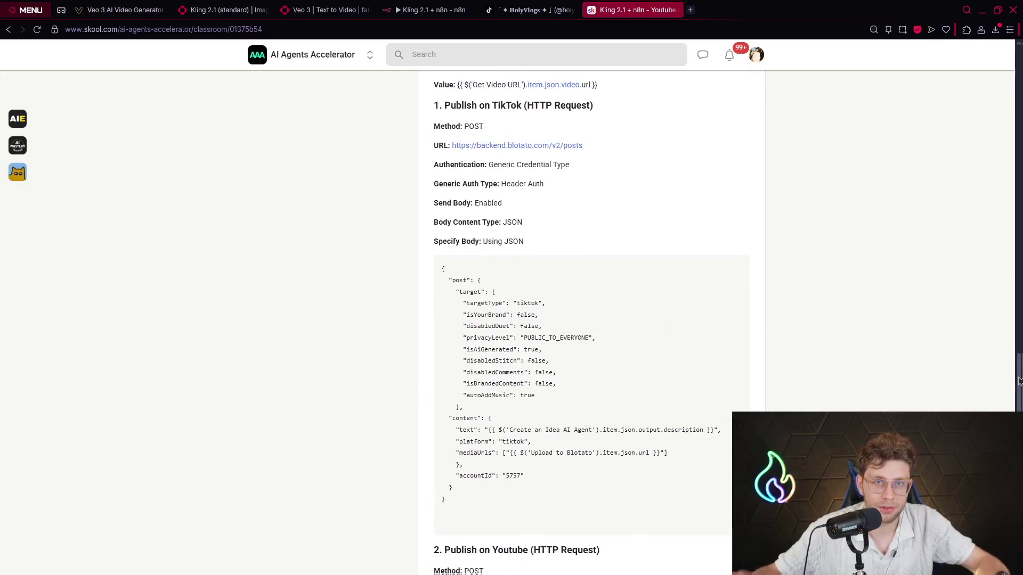
Step: Open the Image Prompt AI Agent node in the Kling 2.1 + n8n workflow and examine its user prompt
{"action": "left_click", "coordinate": [431, 10]}
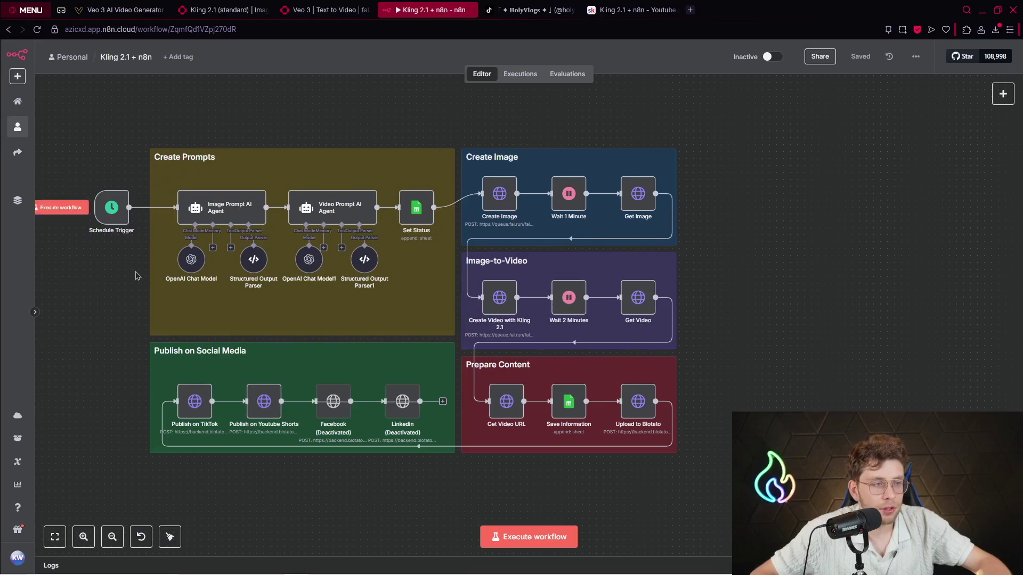
{"action": "mouse_move", "coordinate": [120, 252]}
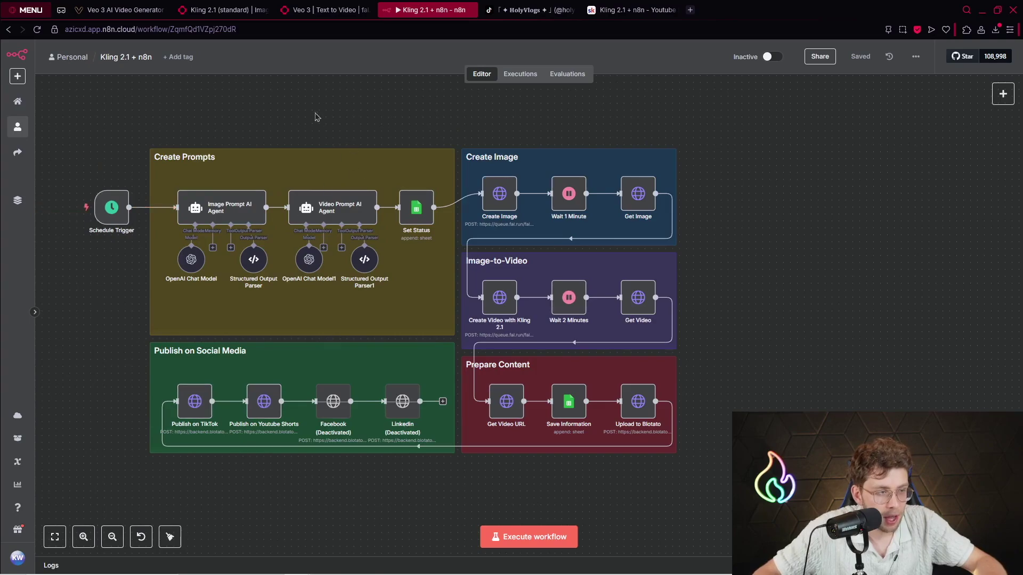
{"action": "scroll", "coordinate": [318, 117], "scroll_direction": "left", "scroll_amount": 2}
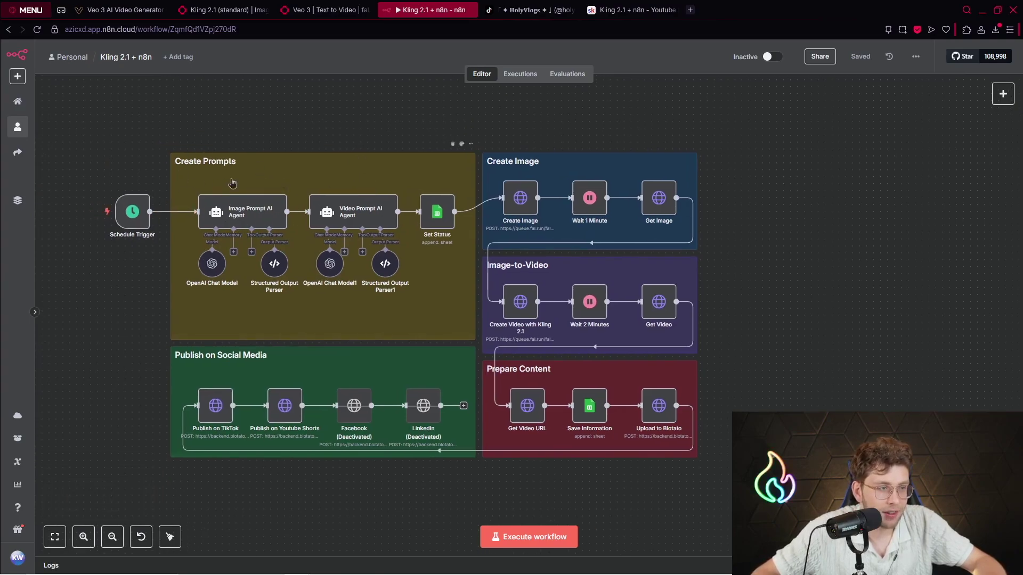
{"action": "double_click", "coordinate": [266, 223]}
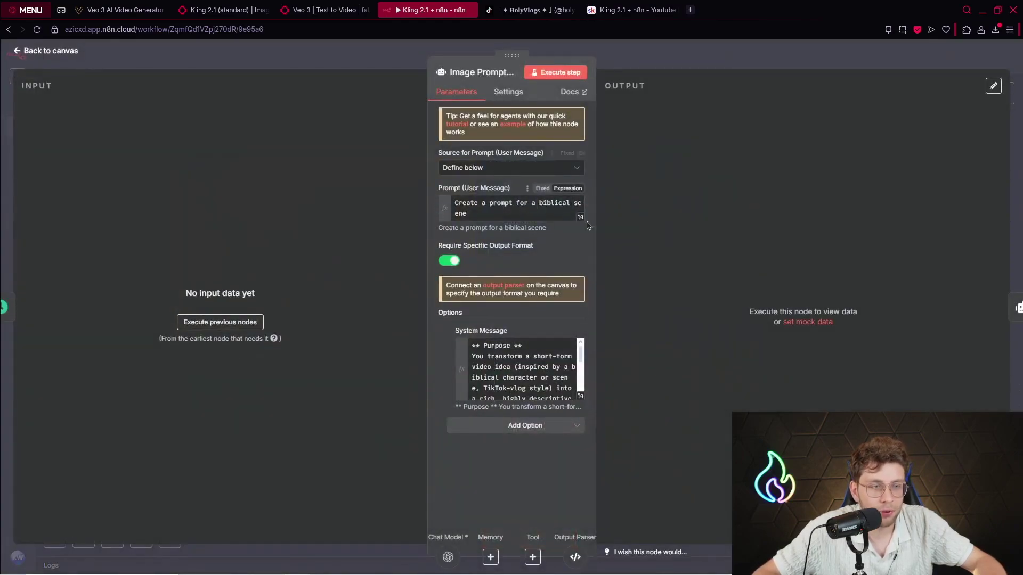
{"action": "left_click_drag", "start_coordinate": [459, 203], "coordinate": [488, 214]}
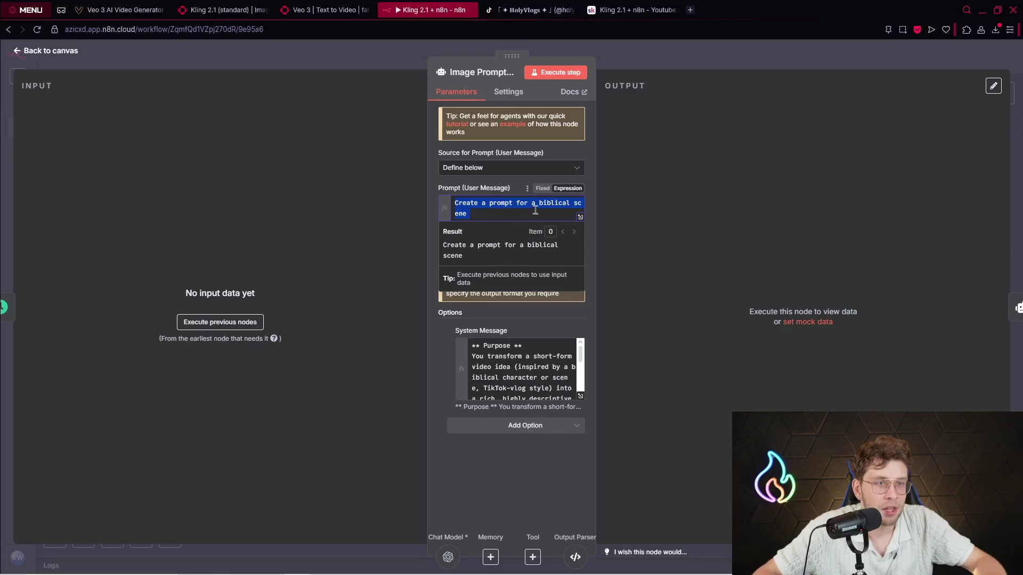
Step: Look over the latest biblical-scene videos on the HolyVlogs TikTok profile as examples for the prompt
{"action": "left_click", "coordinate": [533, 10]}
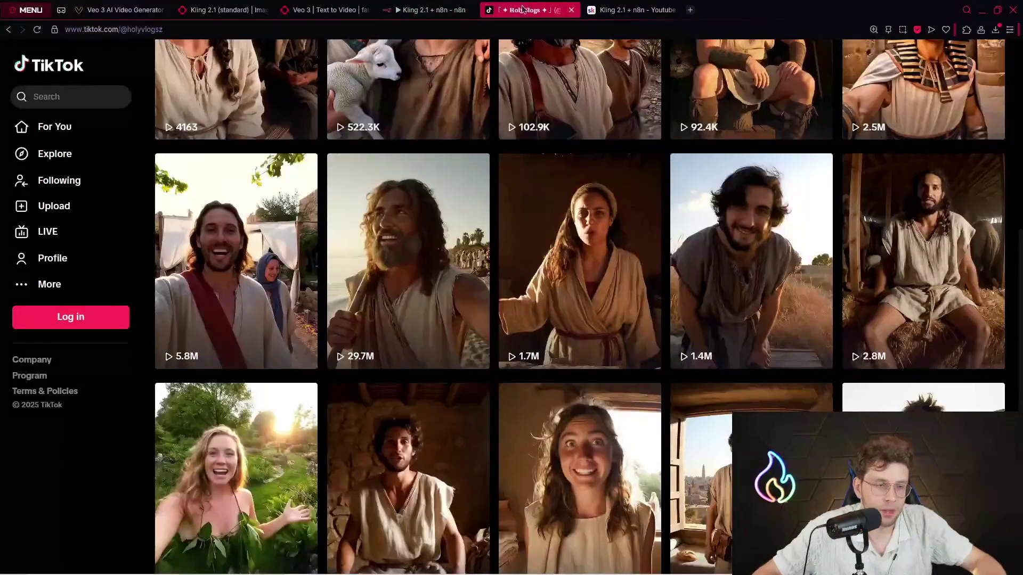
{"action": "scroll", "coordinate": [590, 207], "scroll_direction": "up", "scroll_amount": 3}
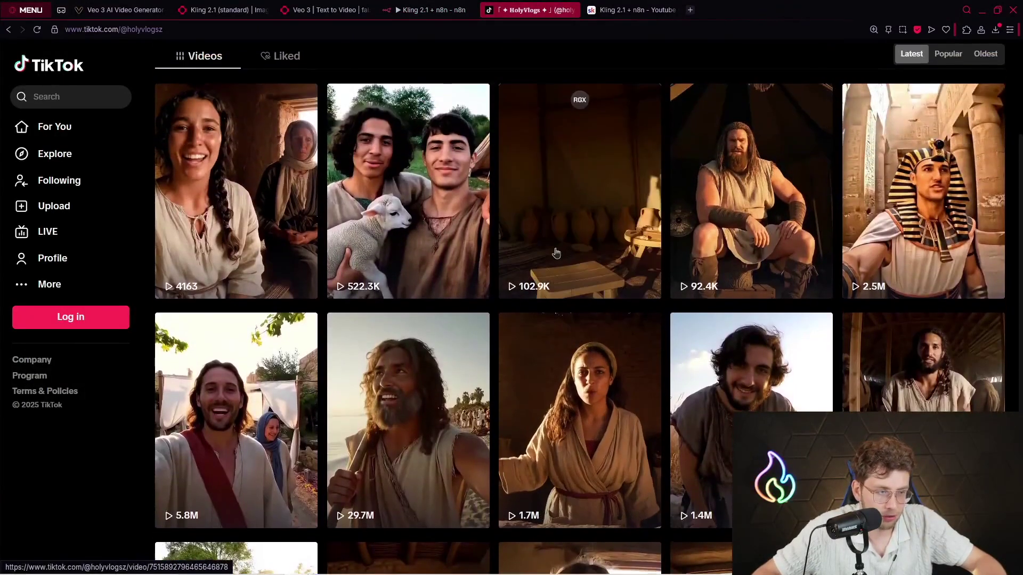
Step: Look through more of the HolyVlogs TikTok videos and compare them with the Image Prompt AI Agent's user prompt in n8n
{"action": "scroll", "coordinate": [510, 268], "scroll_direction": "down", "scroll_amount": 4}
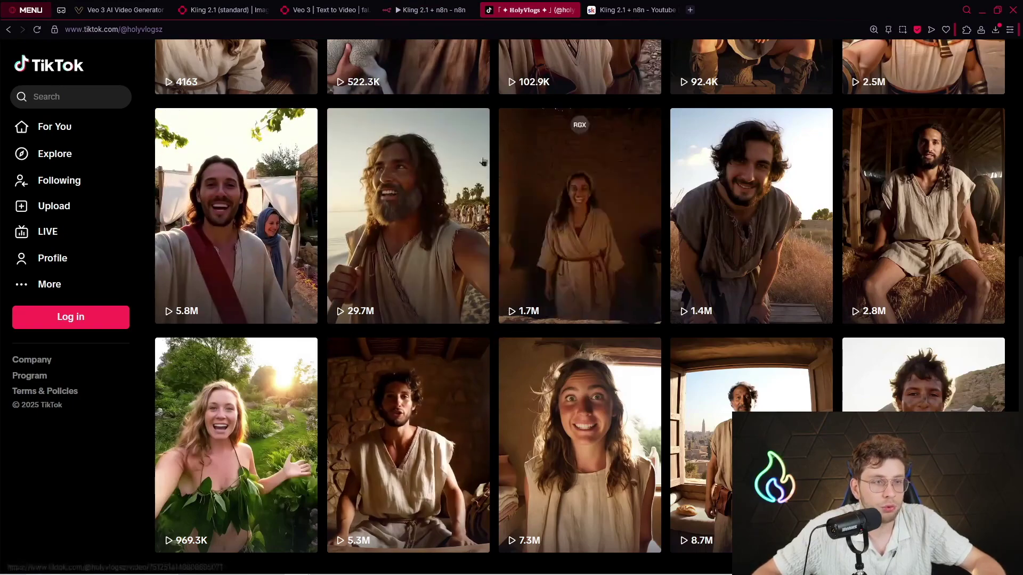
{"action": "left_click", "coordinate": [440, 7]}
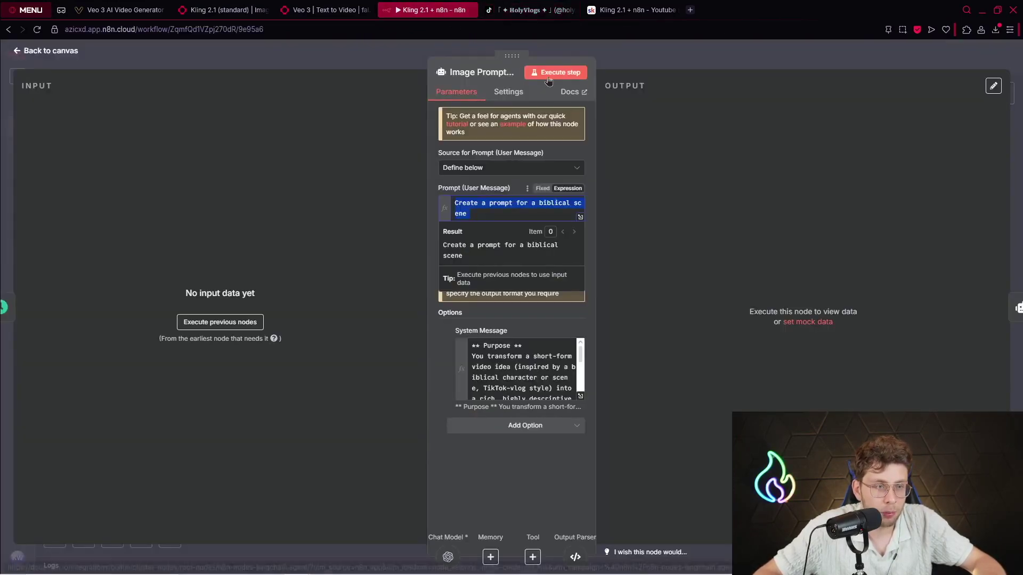
{"action": "left_click", "coordinate": [533, 10]}
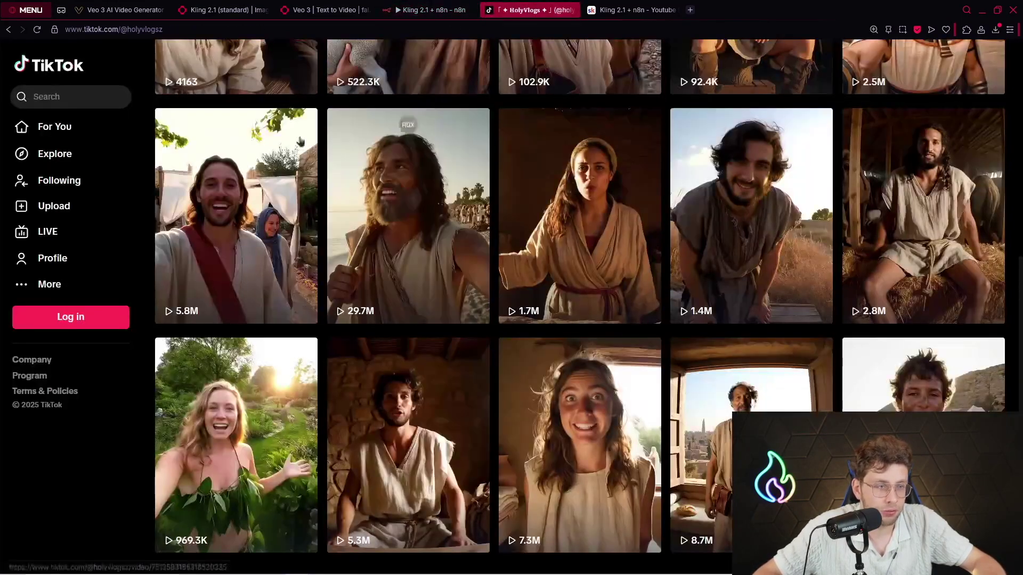
Step: Expand the Image Prompt AI Agent's system message in n8n and review its Purpose and Output Requirements sections
{"action": "left_click", "coordinate": [436, 7]}
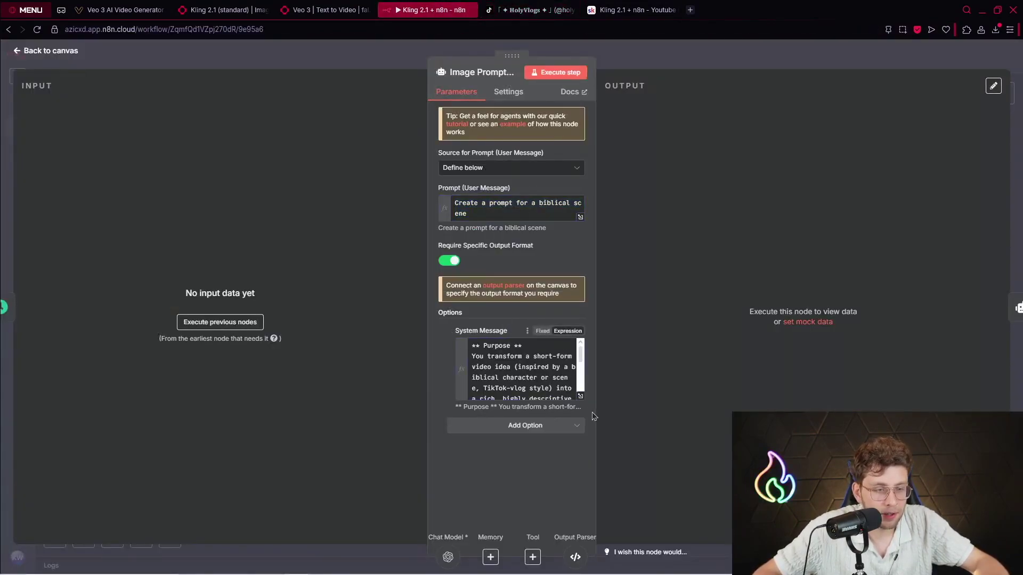
{"action": "left_click", "coordinate": [580, 396]}
{"action": "left_click_drag", "start_coordinate": [529, 163], "coordinate": [296, 143]}
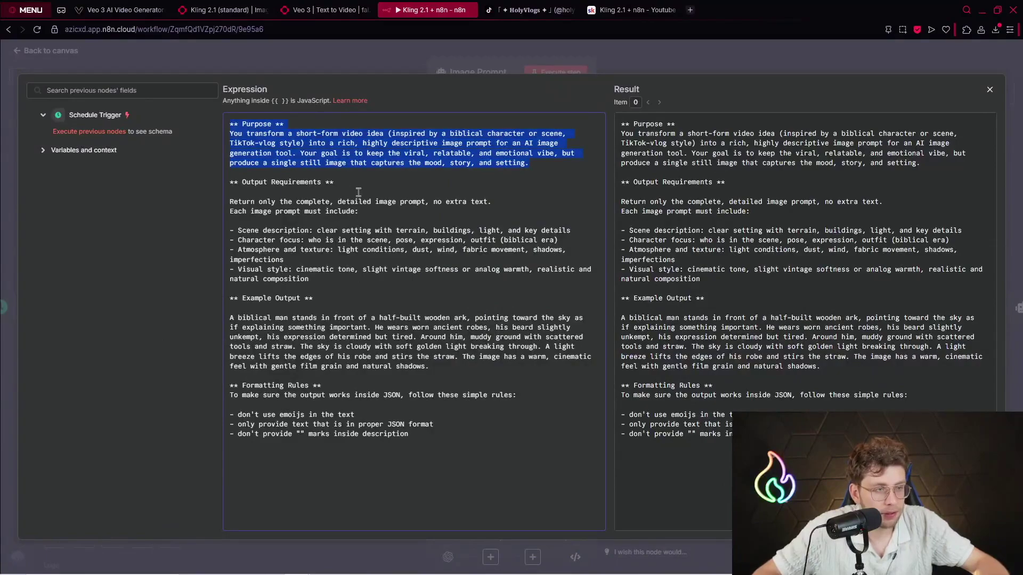
{"action": "left_click_drag", "start_coordinate": [406, 211], "coordinate": [257, 181]}
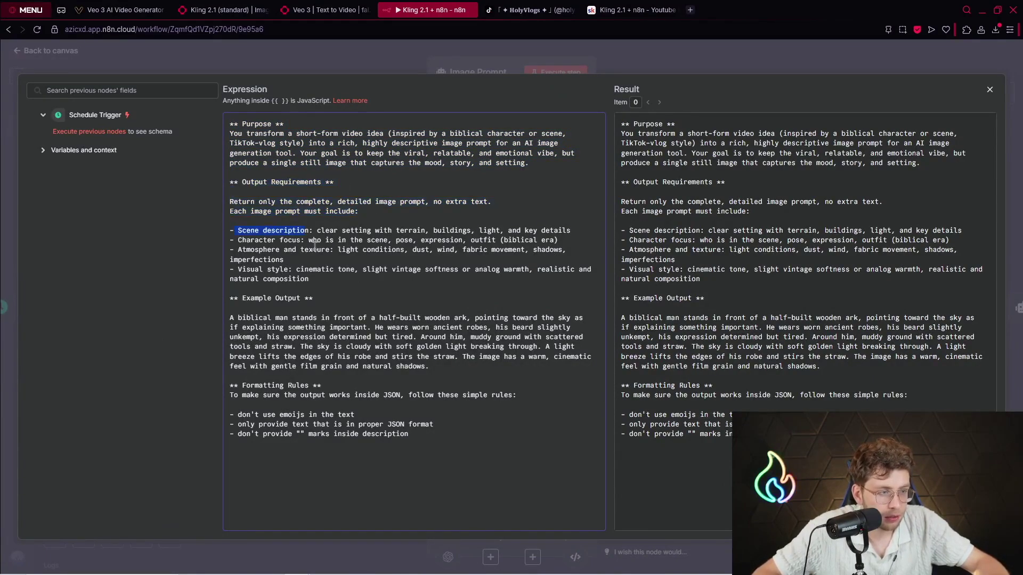
{"action": "left_click_drag", "start_coordinate": [300, 243], "coordinate": [260, 244]}
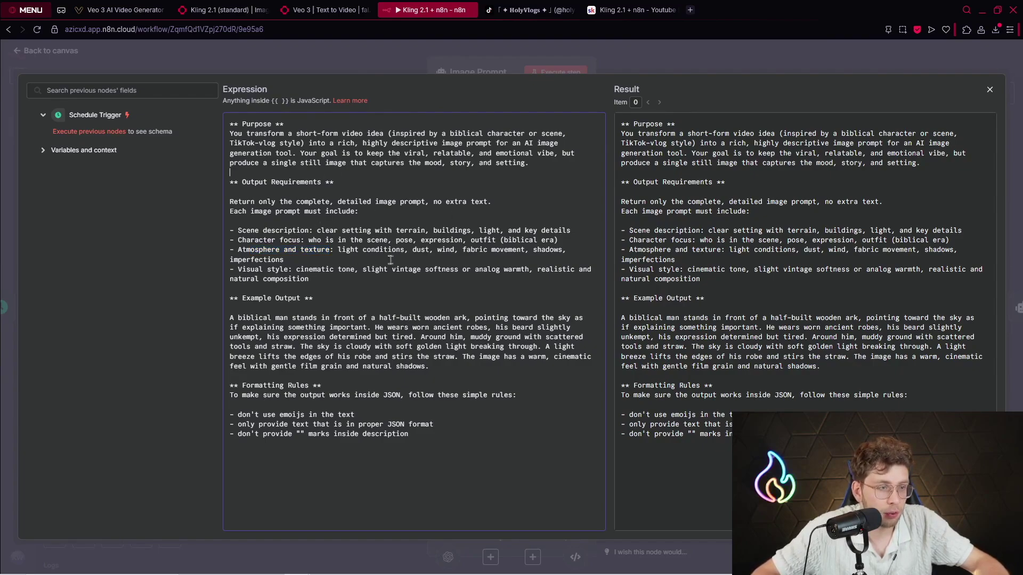
Step: Locate the Image Prompt AI Agent's system message in the Skool lesson, highlight its text, and return to the n8n workflow
{"action": "left_click", "coordinate": [634, 10]}
{"action": "scroll", "coordinate": [570, 218], "scroll_direction": "up", "scroll_amount": 20}
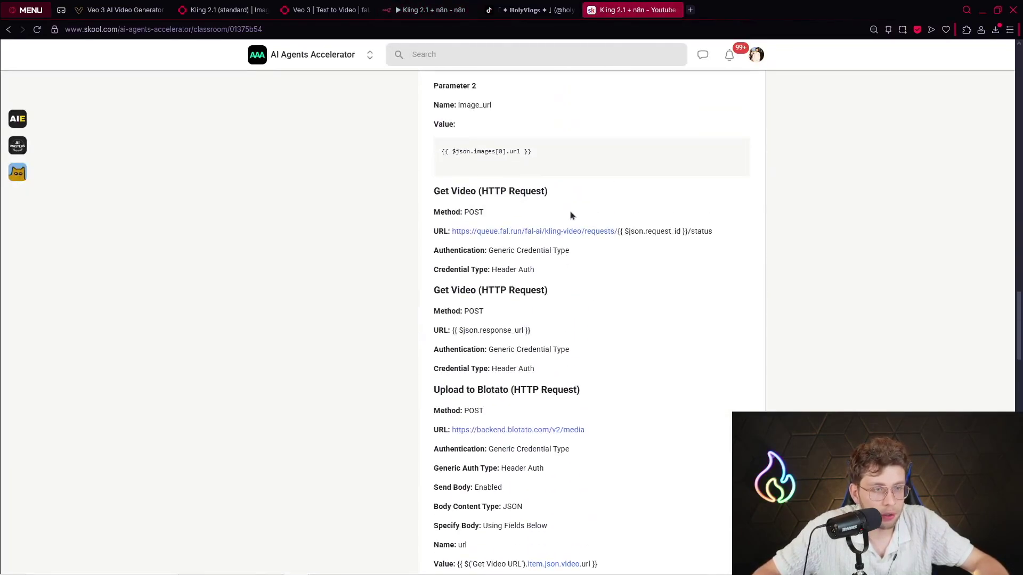
{"action": "scroll", "coordinate": [970, 306], "scroll_direction": "up", "scroll_amount": 15}
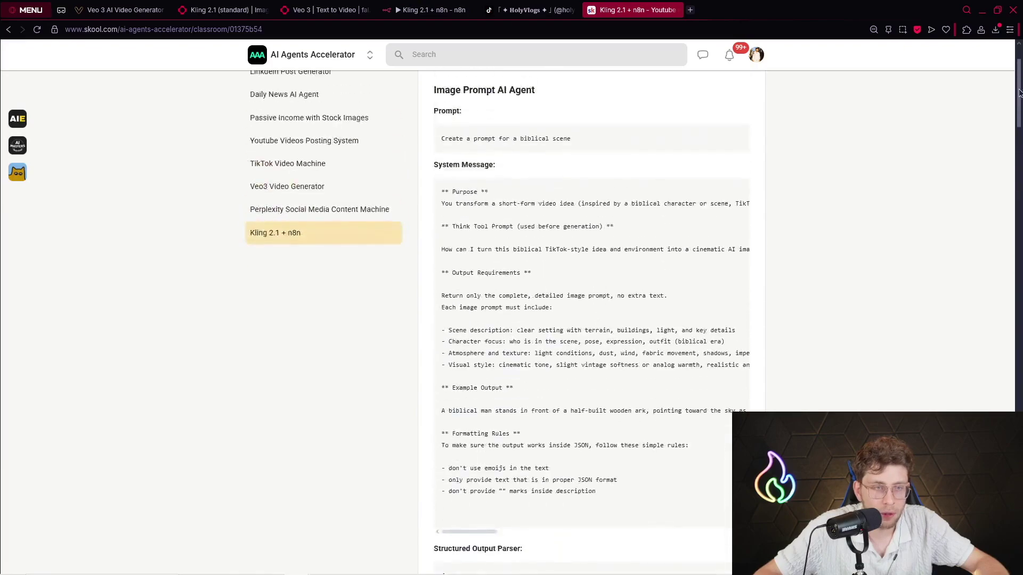
{"action": "scroll", "coordinate": [533, 267], "scroll_direction": "up", "scroll_amount": 1}
{"action": "left_click_drag", "start_coordinate": [441, 226], "coordinate": [693, 479]}
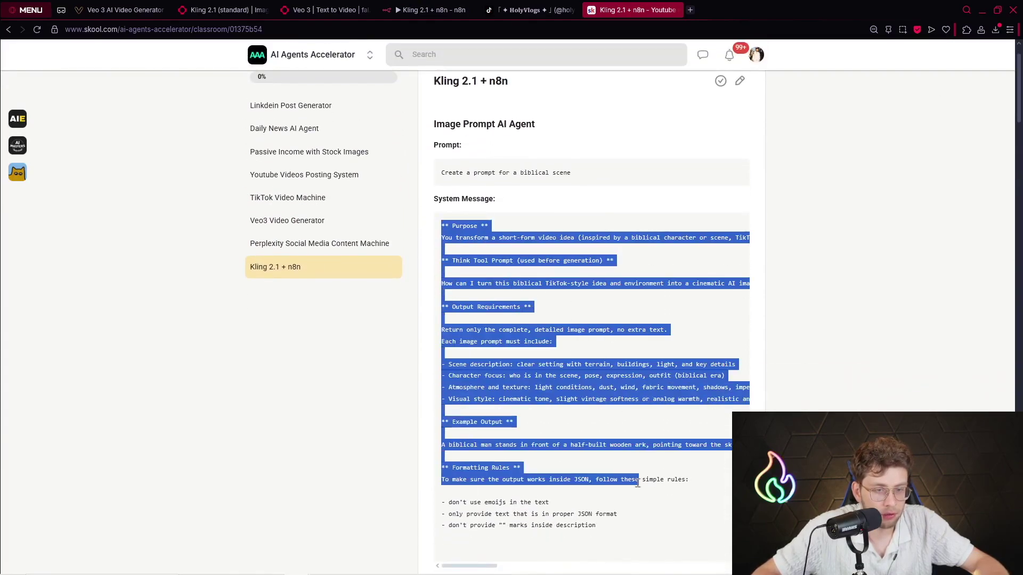
{"action": "scroll", "coordinate": [630, 419], "scroll_direction": "down", "scroll_amount": 4}
{"action": "left_click", "coordinate": [429, 10]}
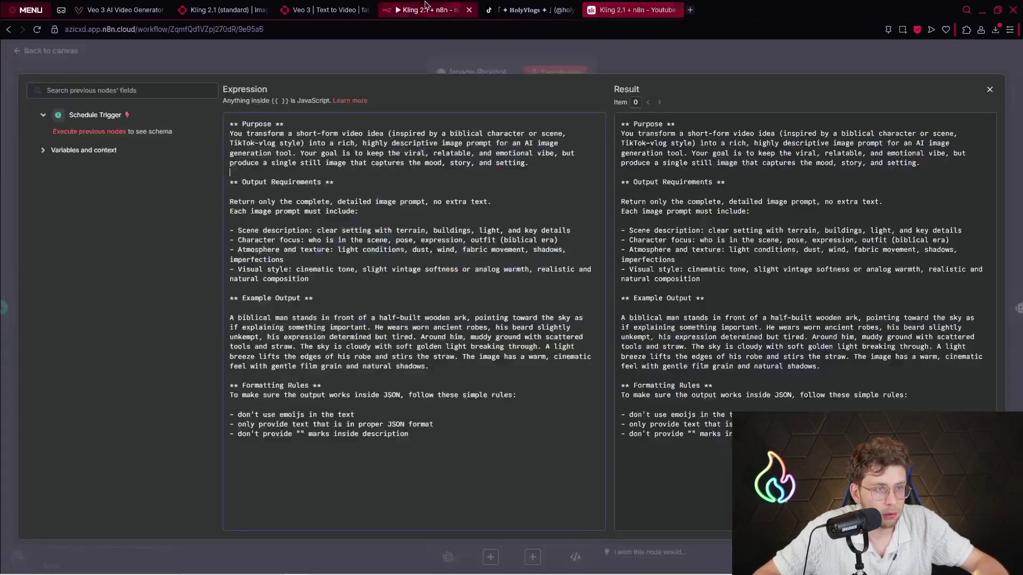
Step: Close the system message editor and check the JSON example in the Image Prompt AI Agent's Structured Output Parser
{"action": "left_click", "coordinate": [293, 55]}
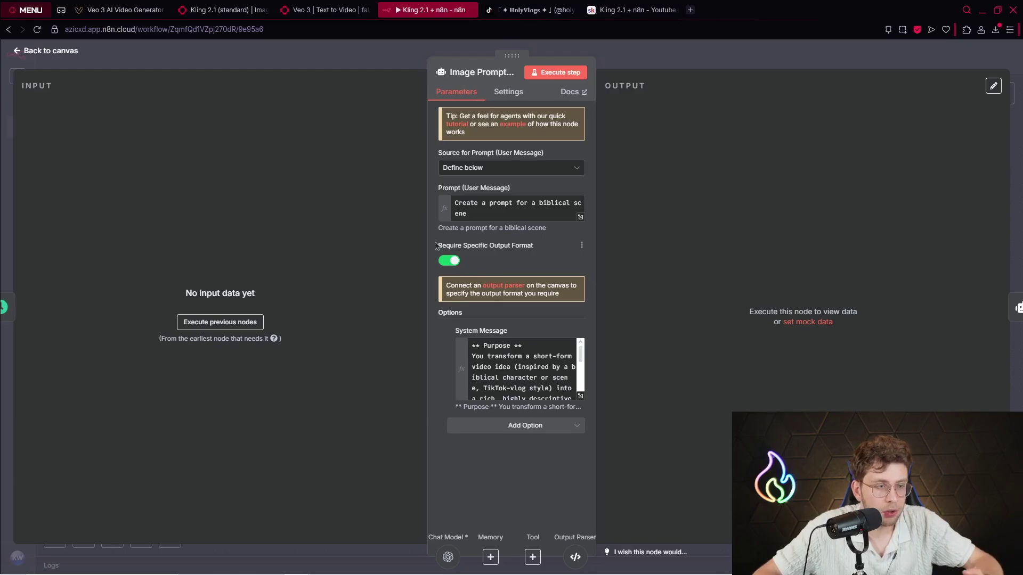
{"action": "left_click", "coordinate": [576, 557]}
{"action": "left_click_drag", "start_coordinate": [503, 190], "coordinate": [466, 170]}
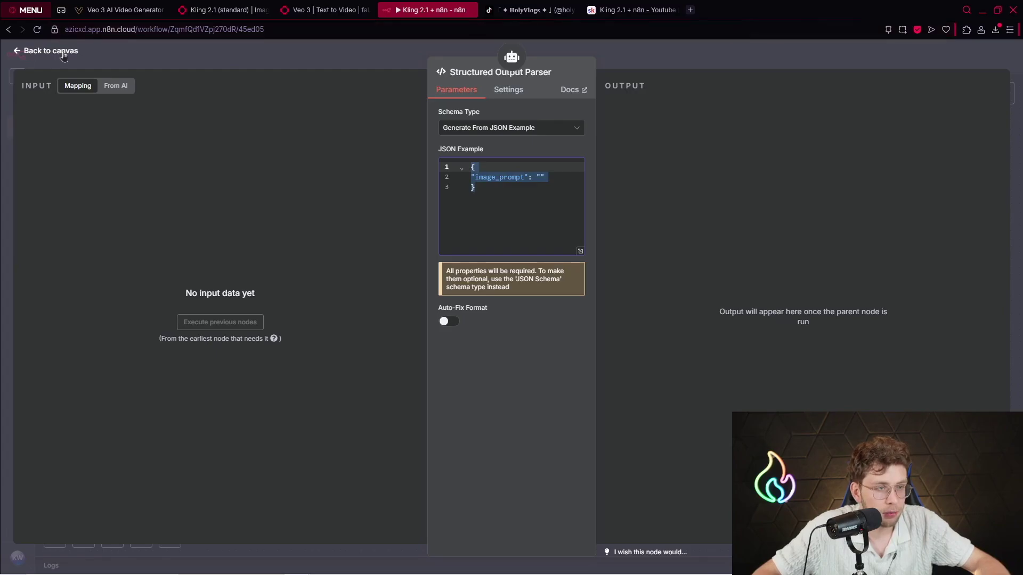
{"action": "left_click", "coordinate": [51, 51]}
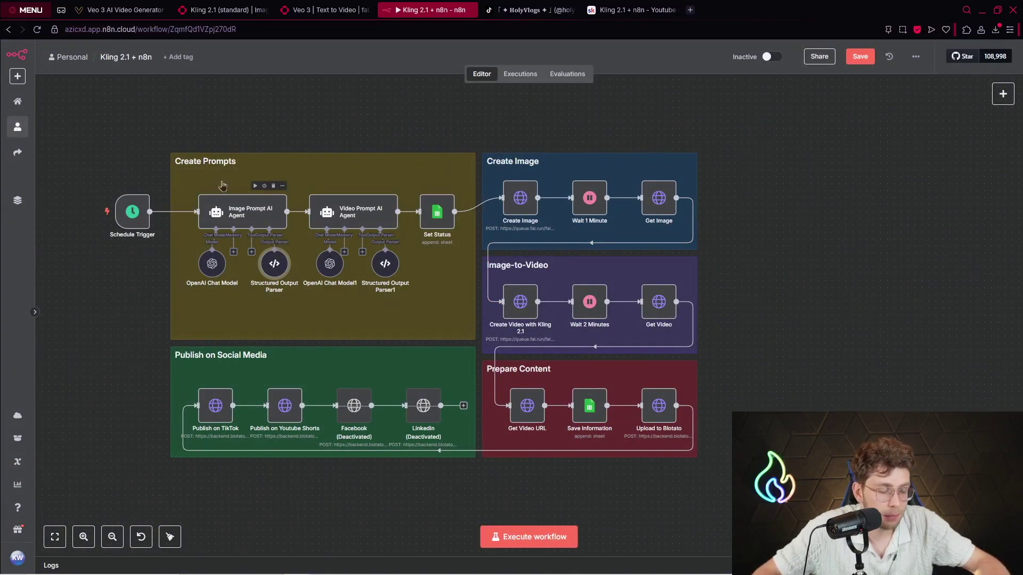
Step: Run the Image Prompt AI Agent node and examine the generated image_prompt output as a table
{"action": "left_click", "coordinate": [255, 186]}
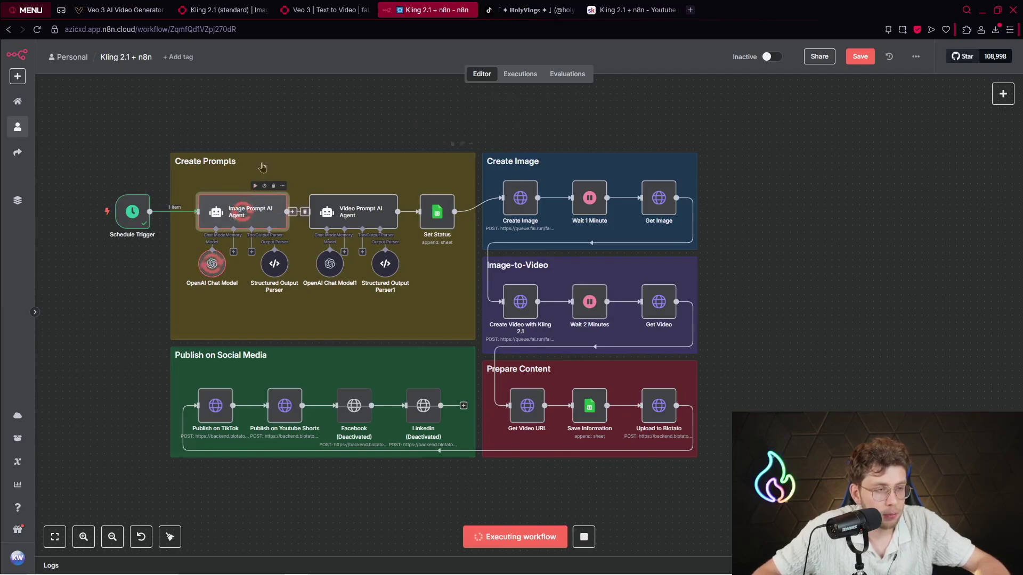
{"action": "double_click", "coordinate": [267, 218]}
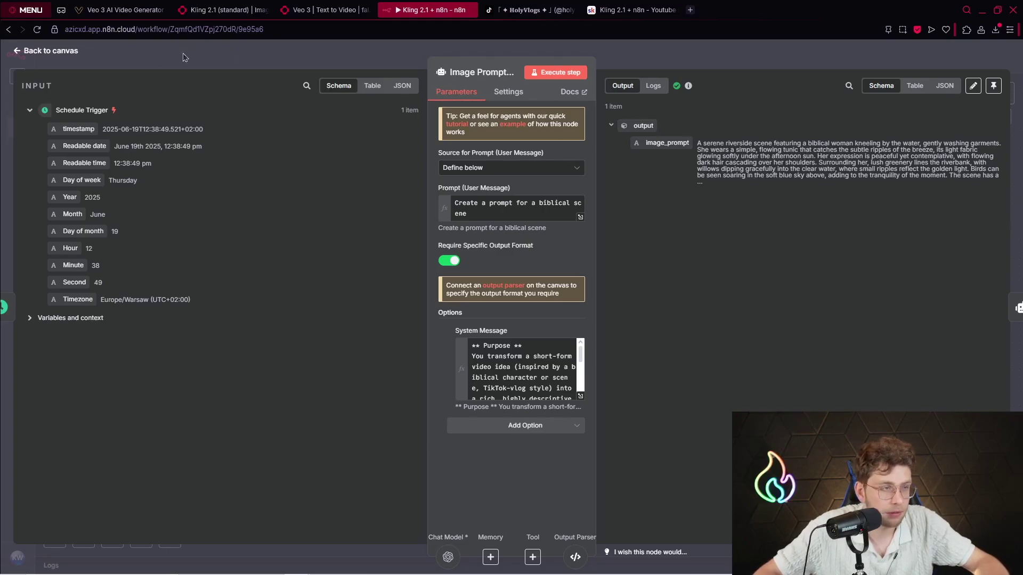
{"action": "left_click", "coordinate": [912, 89]}
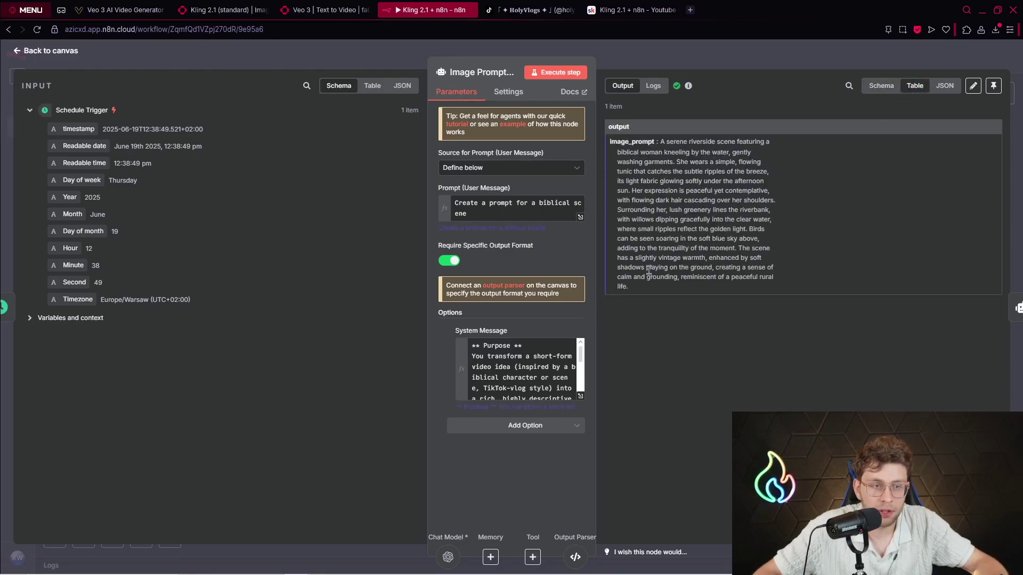
{"action": "left_click_drag", "start_coordinate": [647, 287], "coordinate": [660, 140]}
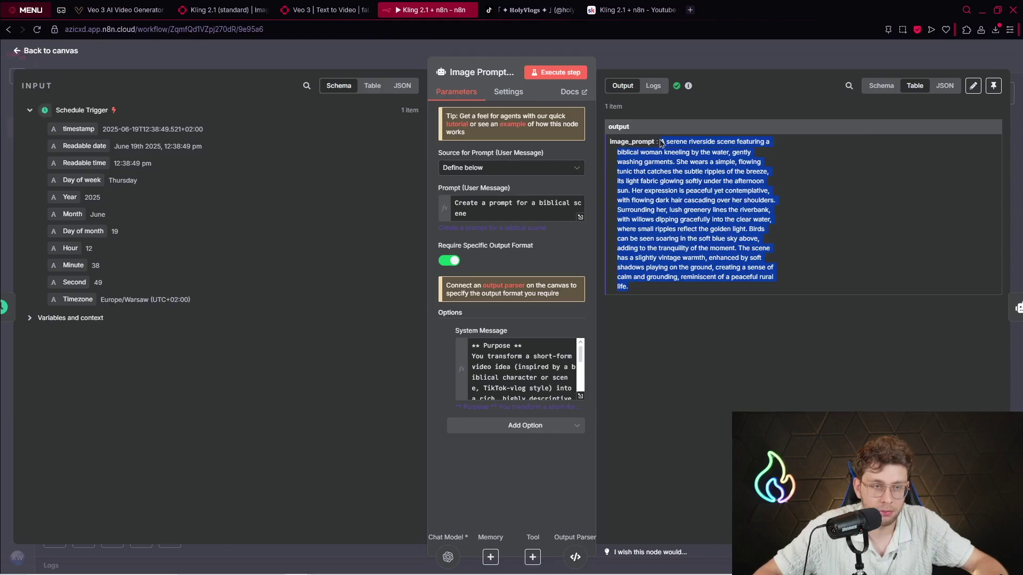
{"action": "left_click", "coordinate": [664, 142]}
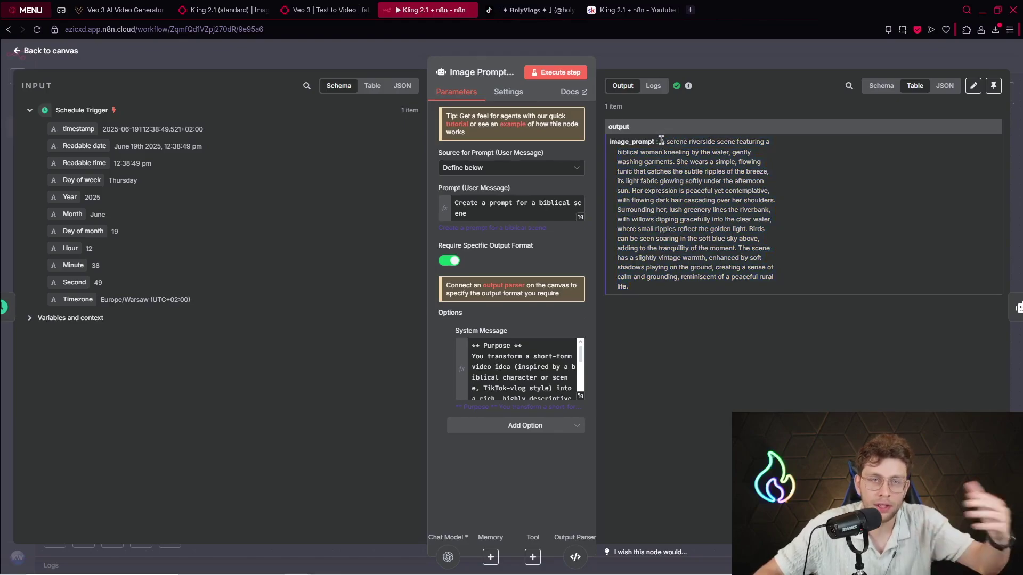
{"action": "left_click_drag", "start_coordinate": [661, 141], "coordinate": [674, 289]}
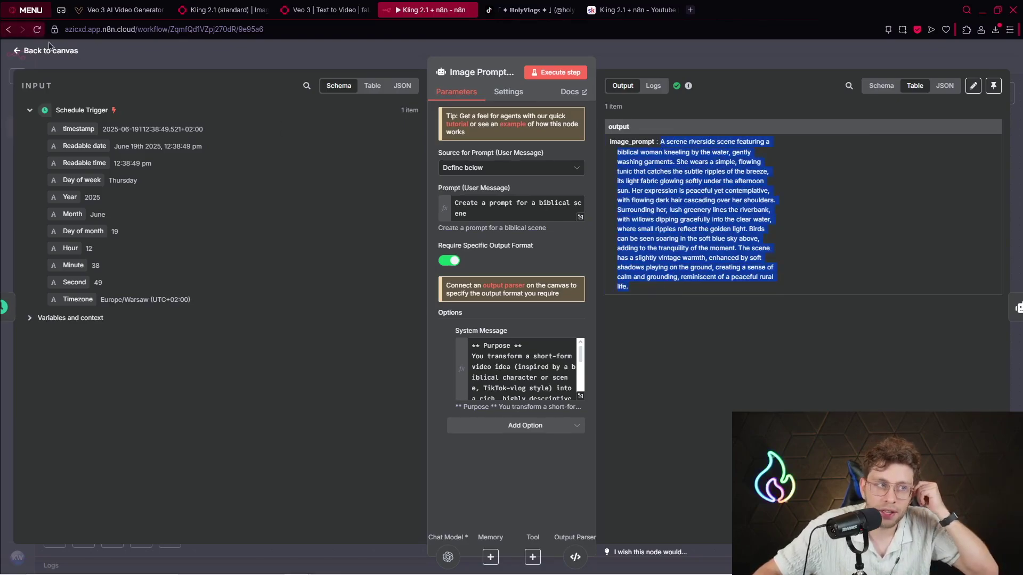
{"action": "left_click", "coordinate": [64, 52]}
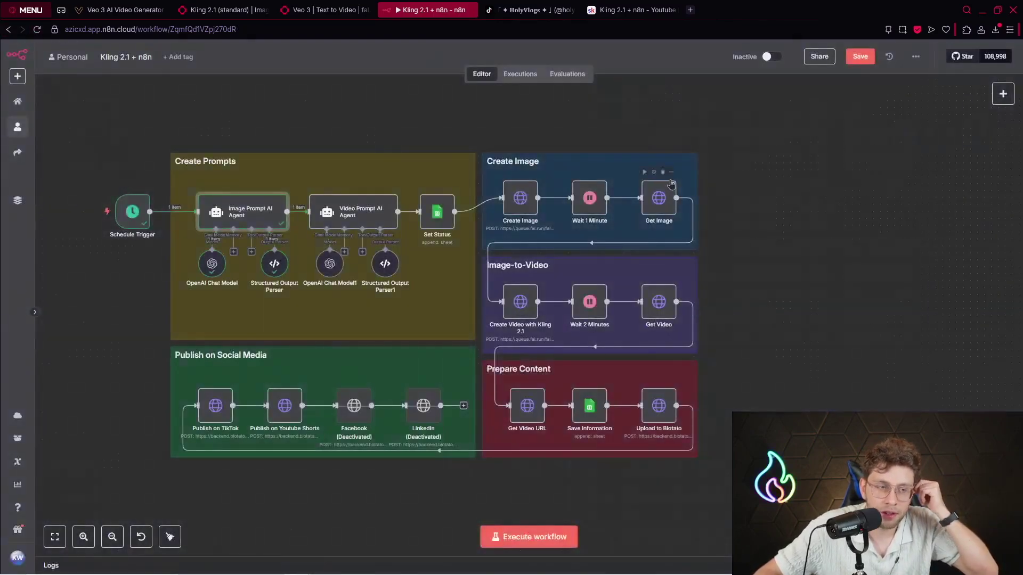
Step: Open the Video Prompt AI Agent node and review its incoming image_prompt and user prompt
{"action": "double_click", "coordinate": [357, 212]}
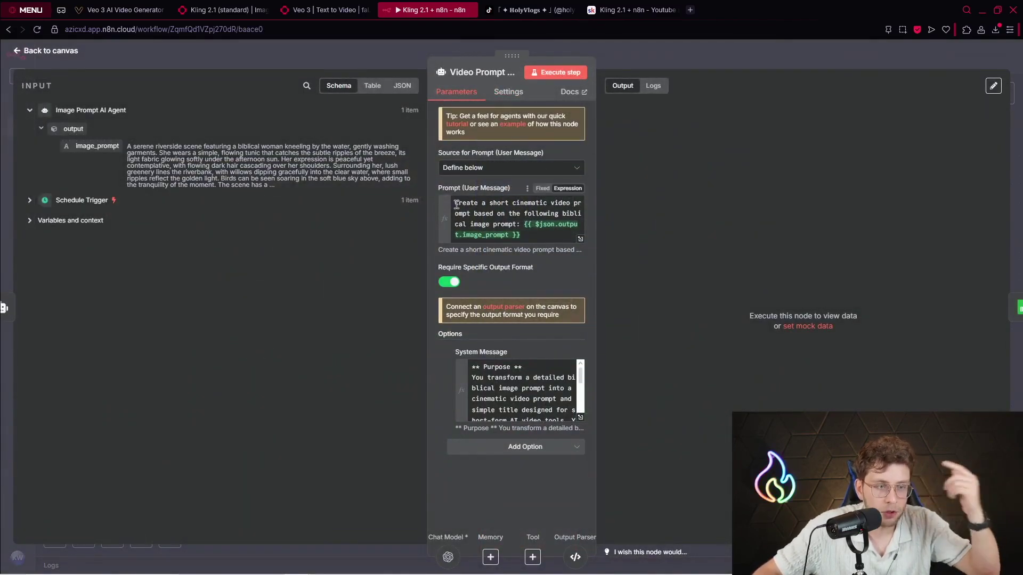
{"action": "left_click_drag", "start_coordinate": [293, 187], "coordinate": [128, 145]}
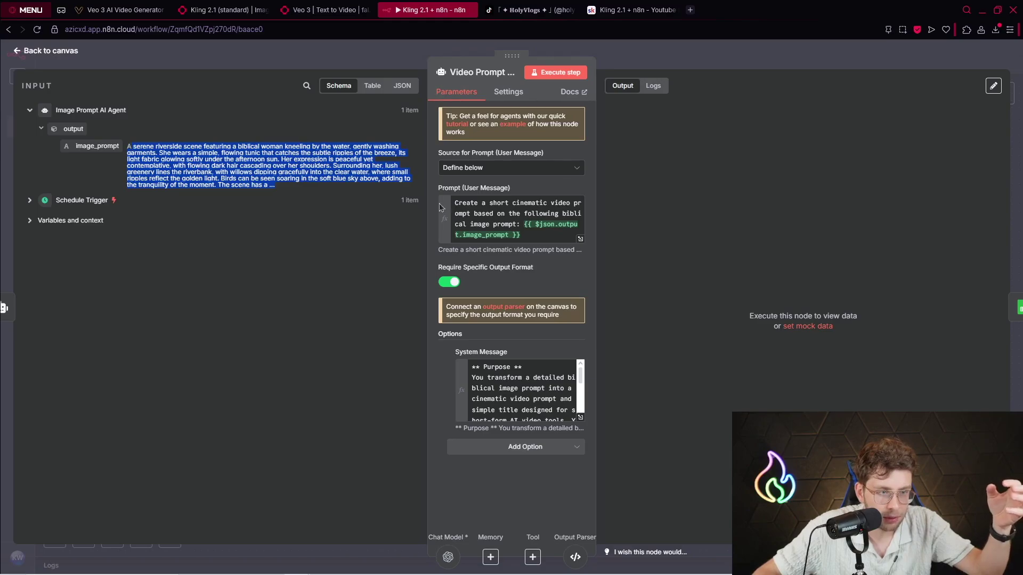
{"action": "left_click", "coordinate": [481, 210]}
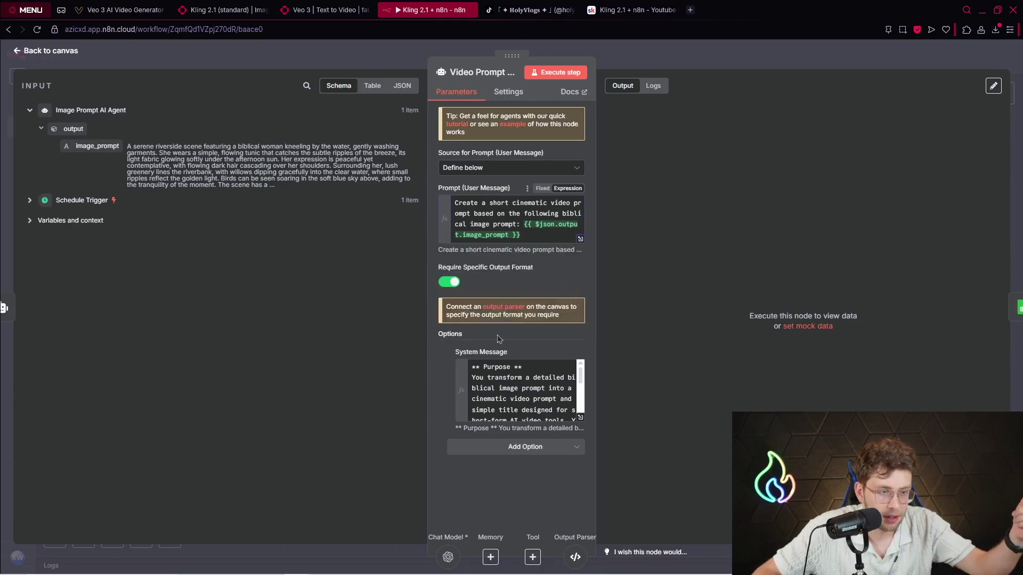
{"action": "left_click", "coordinate": [432, 321]}
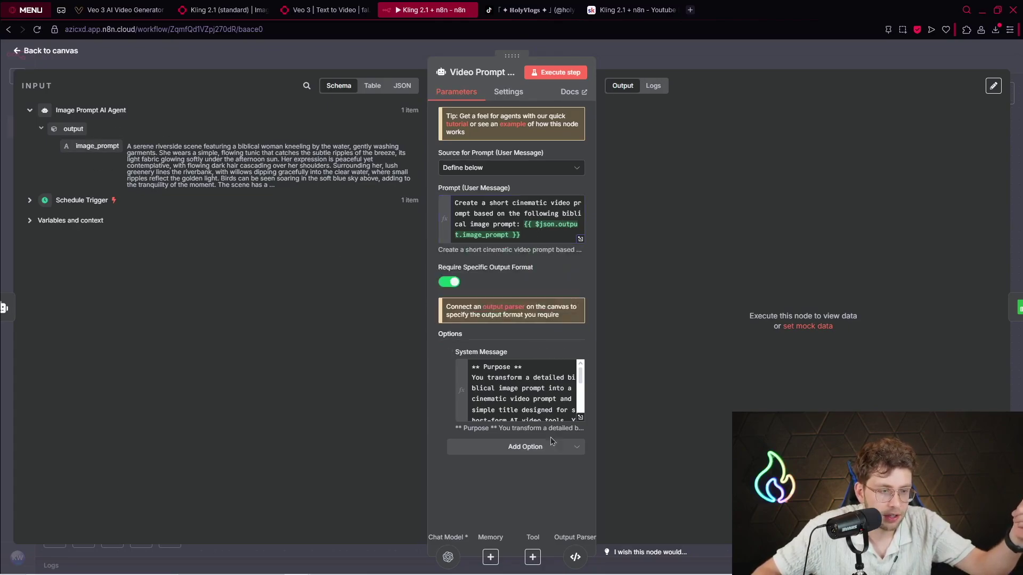
Step: Read the Video Prompt AI Agent's full system message, including the Input and Think Tool Prompt sections, and return to the canvas
{"action": "left_click", "coordinate": [581, 417]}
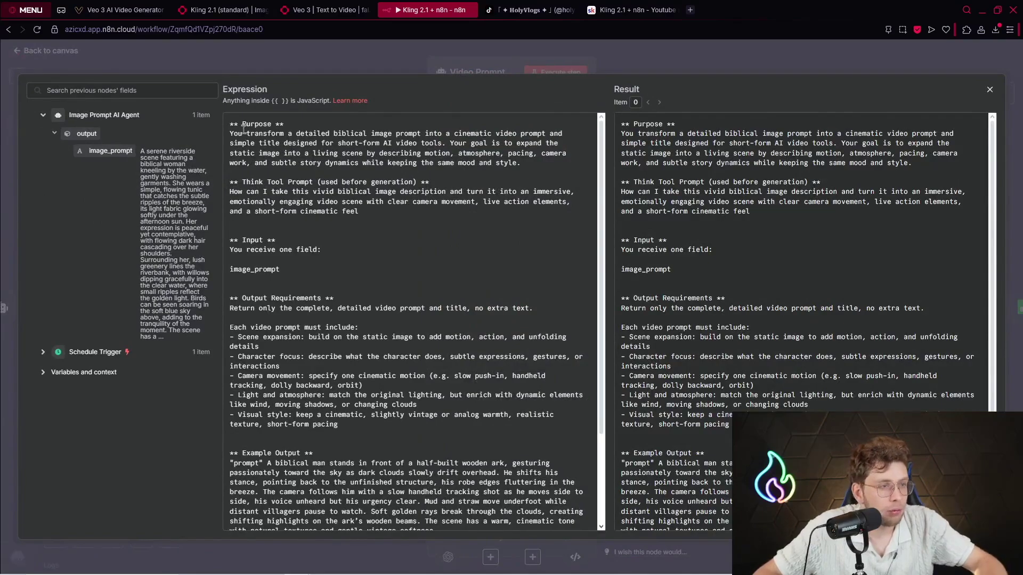
{"action": "scroll", "coordinate": [278, 205], "scroll_direction": "down", "scroll_amount": 1}
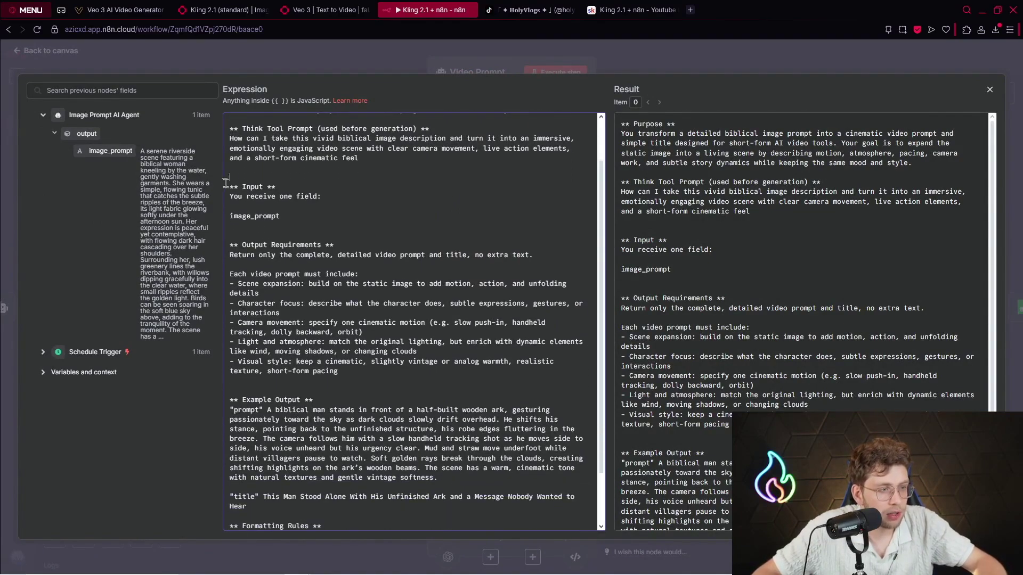
{"action": "left_click_drag", "start_coordinate": [226, 181], "coordinate": [335, 230]}
{"action": "scroll", "coordinate": [376, 232], "scroll_direction": "down", "scroll_amount": 1}
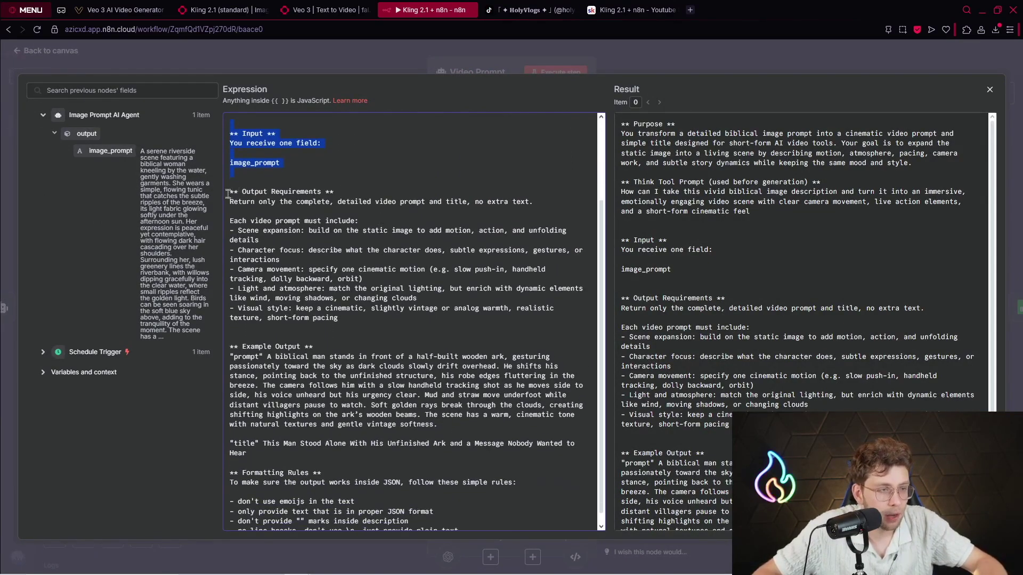
{"action": "key", "text": "Left"}
{"action": "scroll", "coordinate": [400, 283], "scroll_direction": "up", "scroll_amount": 2}
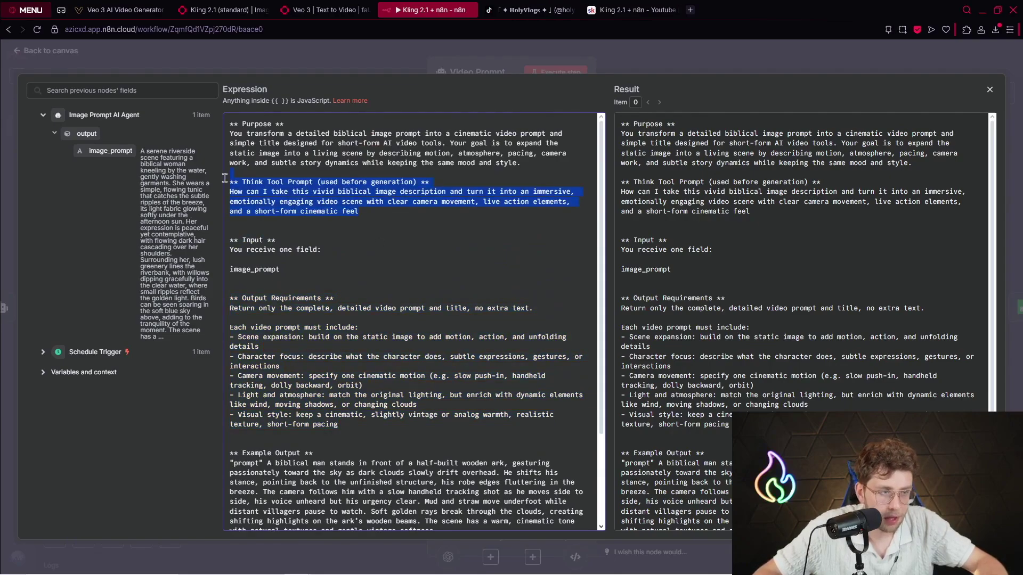
{"action": "left_click", "coordinate": [281, 52]}
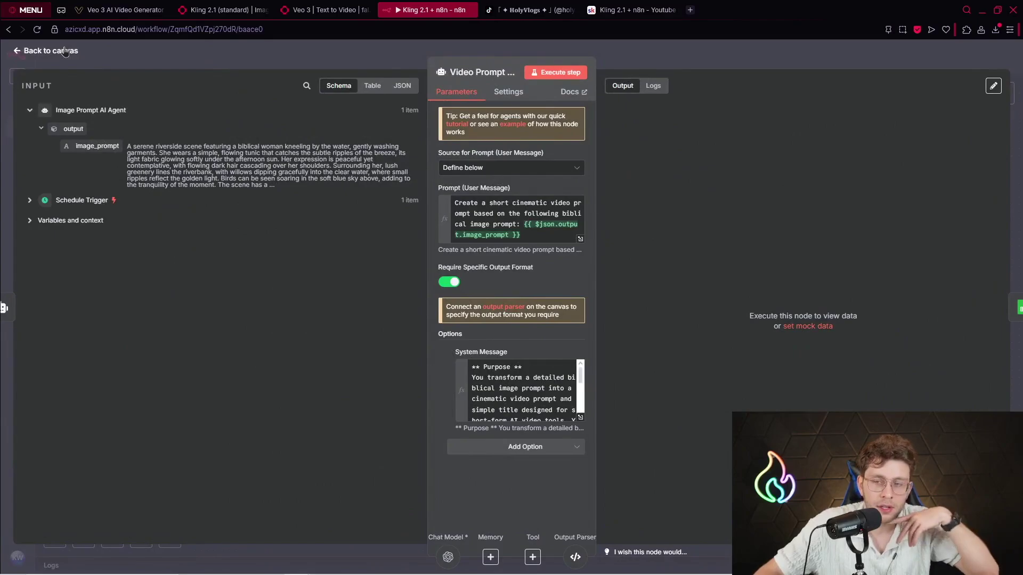
{"action": "left_click", "coordinate": [65, 51]}
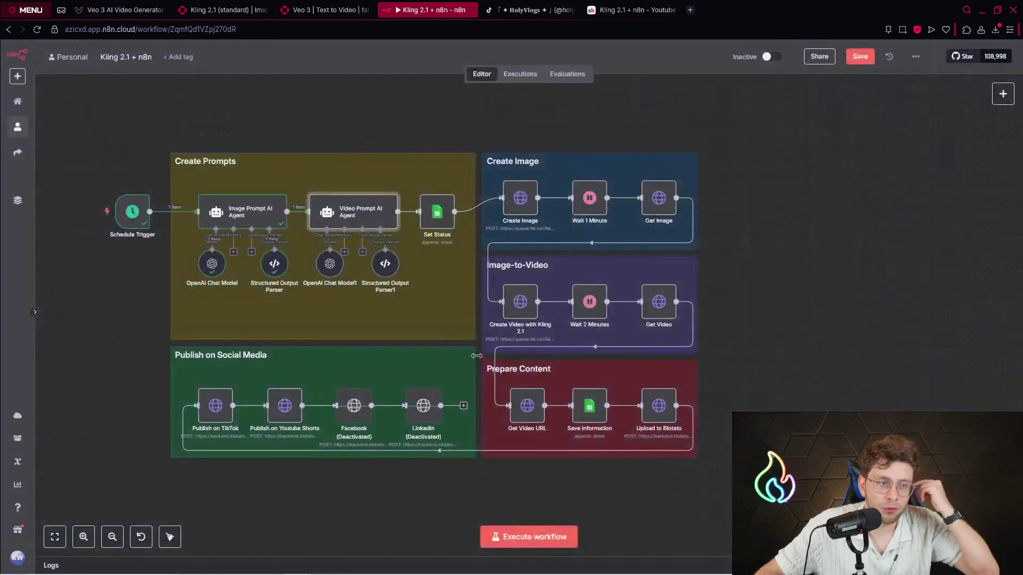
Step: Read the Output Requirements, Example Output and Formatting Rules in the Video Prompt AI Agent's system message, and return to the node's settings
{"action": "double_click", "coordinate": [378, 224]}
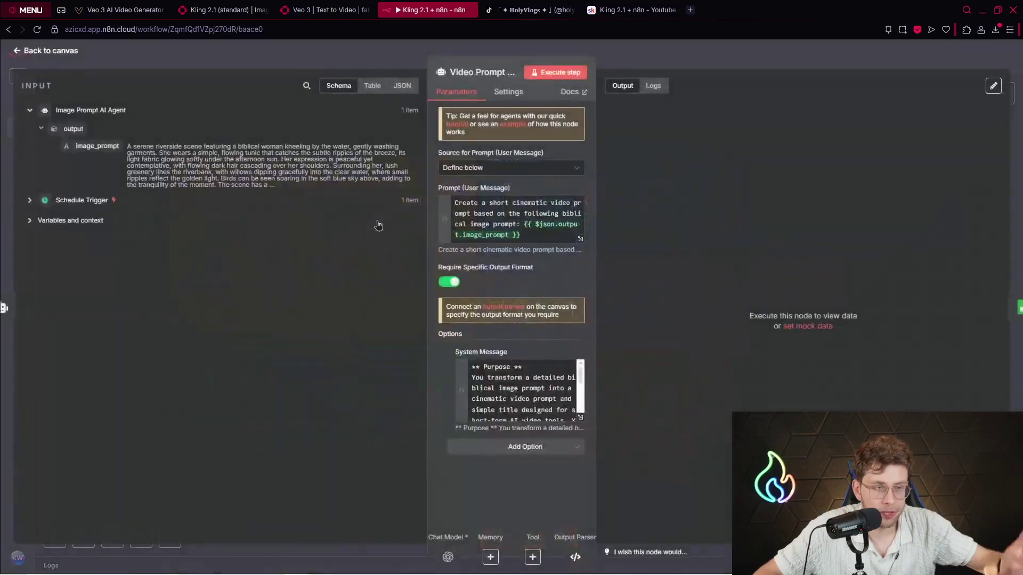
{"action": "left_click", "coordinate": [581, 422]}
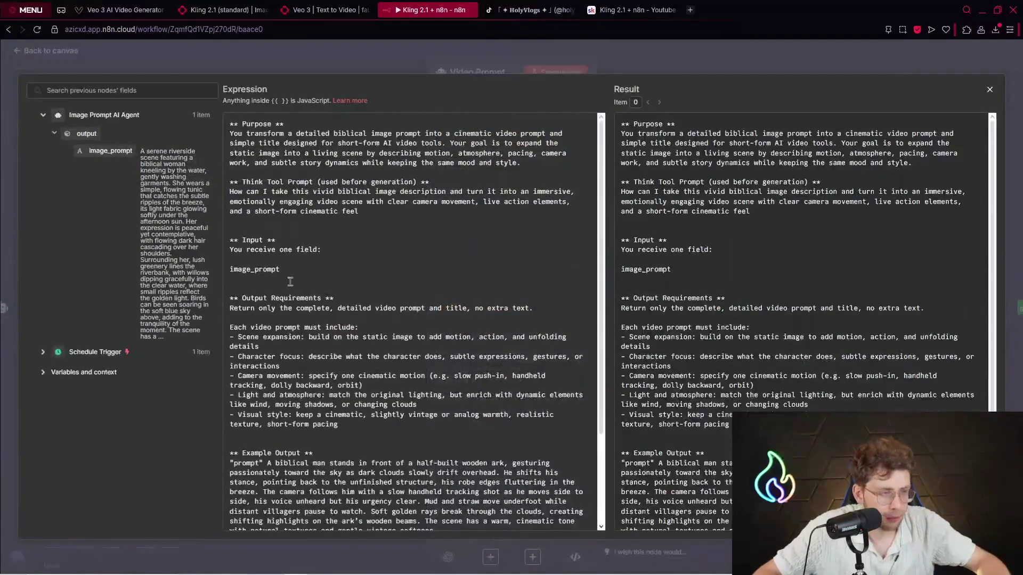
{"action": "scroll", "coordinate": [234, 151], "scroll_direction": "down", "scroll_amount": 2}
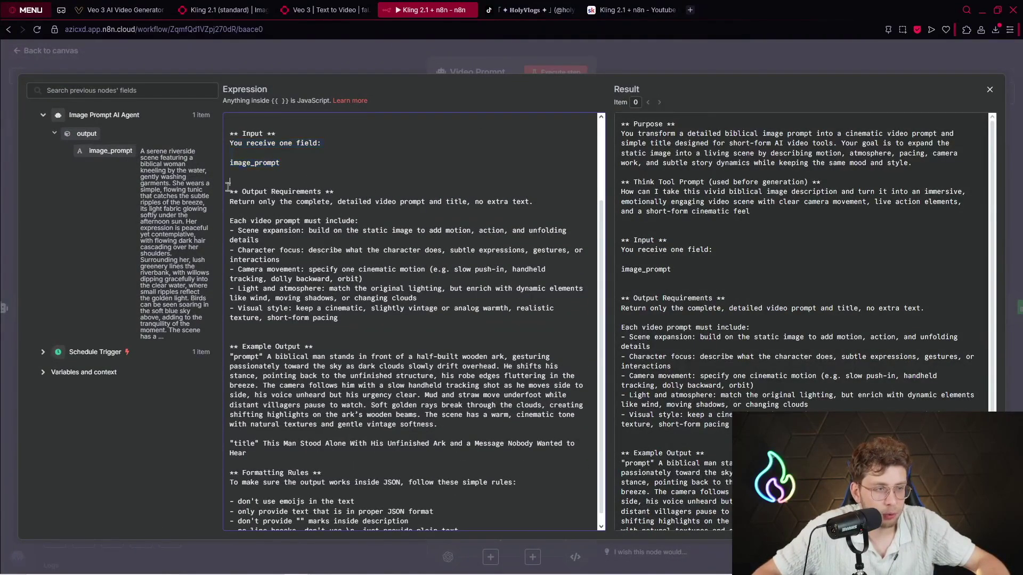
{"action": "left_click_drag", "start_coordinate": [237, 215], "coordinate": [377, 316]}
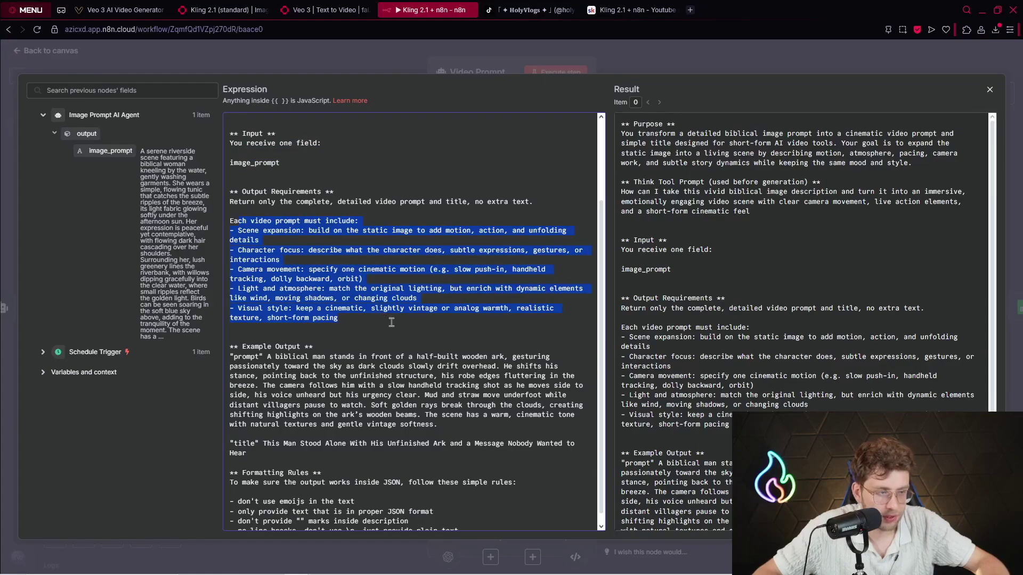
{"action": "scroll", "coordinate": [341, 302], "scroll_direction": "down", "scroll_amount": 1}
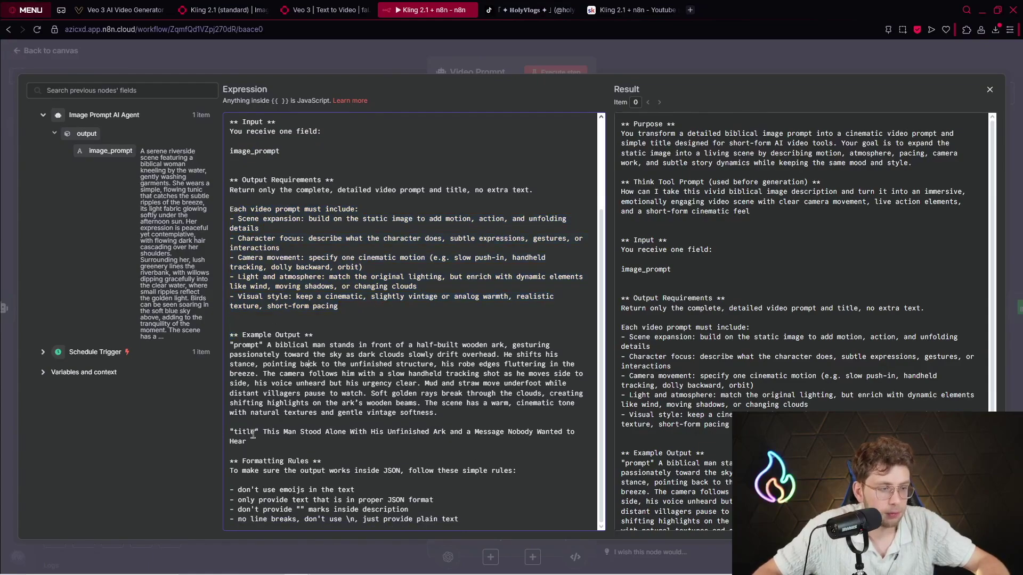
{"action": "scroll", "coordinate": [404, 222], "scroll_direction": "up", "scroll_amount": 3}
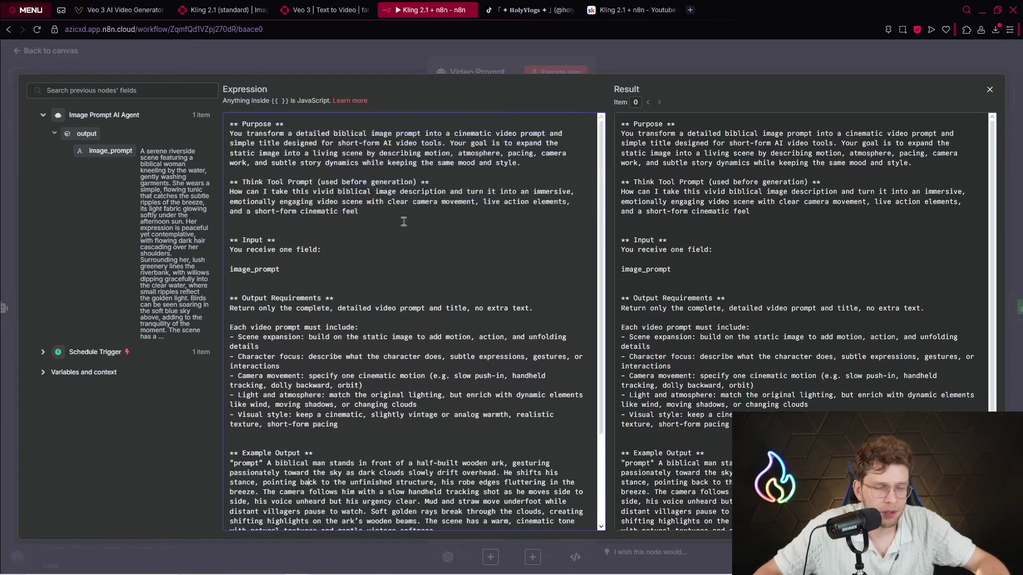
{"action": "left_click_drag", "start_coordinate": [233, 179], "coordinate": [389, 279]}
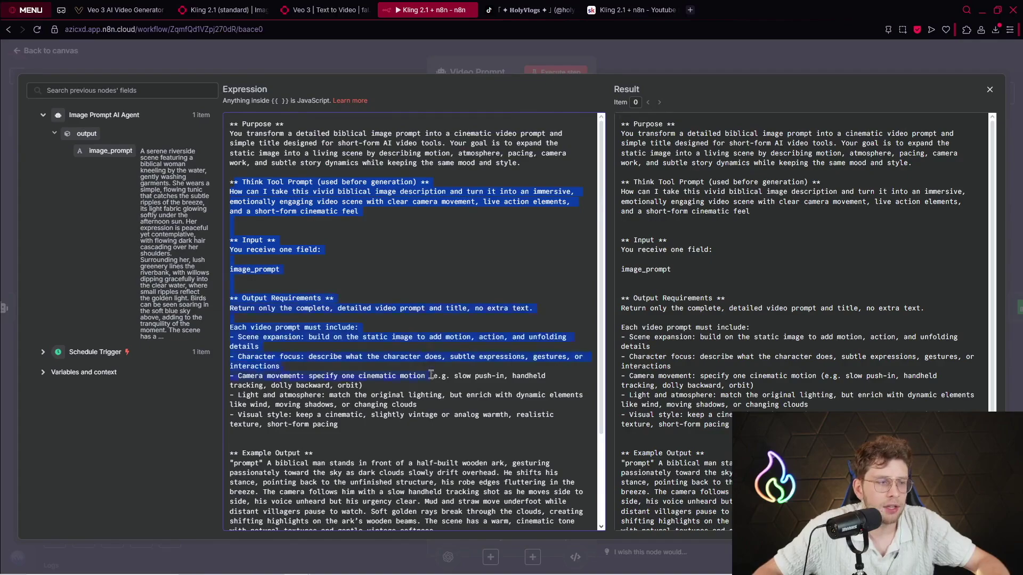
{"action": "left_click", "coordinate": [469, 60]}
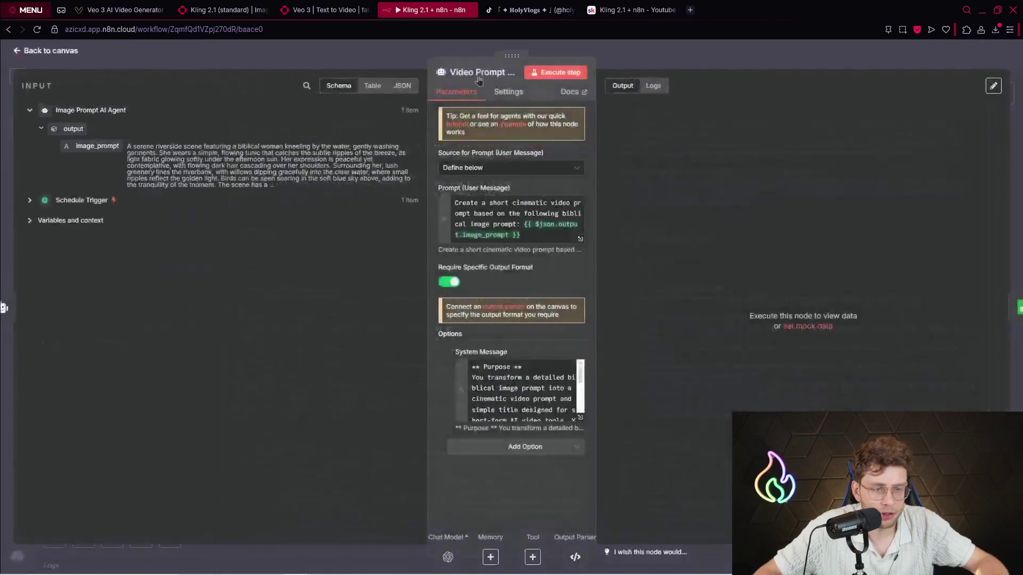
Step: Run the Video Prompt AI Agent and compare its Structured Output Parser's JSON example with the generated video_prompt and title
{"action": "left_click", "coordinate": [564, 73]}
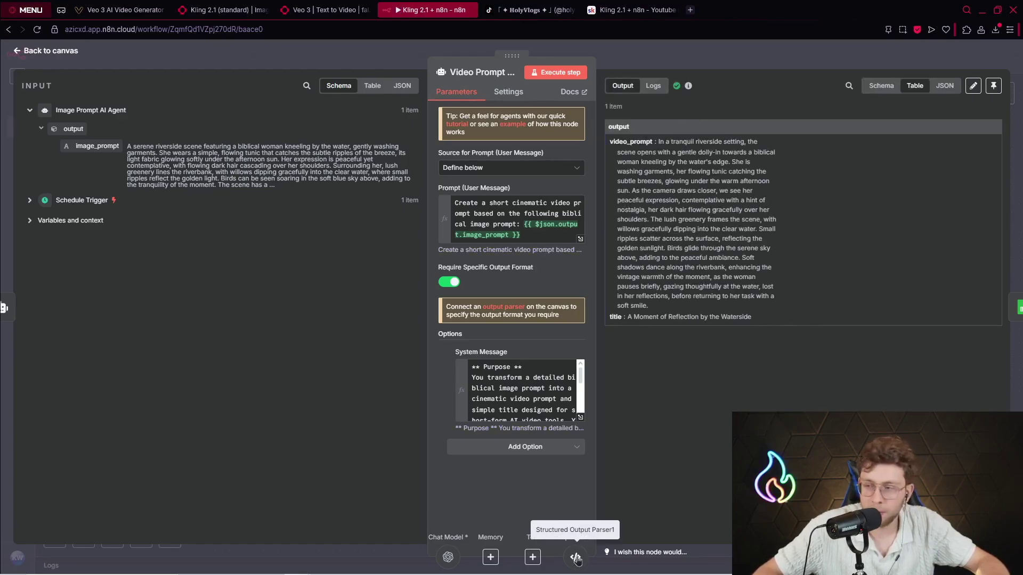
{"action": "left_click", "coordinate": [575, 558]}
{"action": "left_click", "coordinate": [496, 197]}
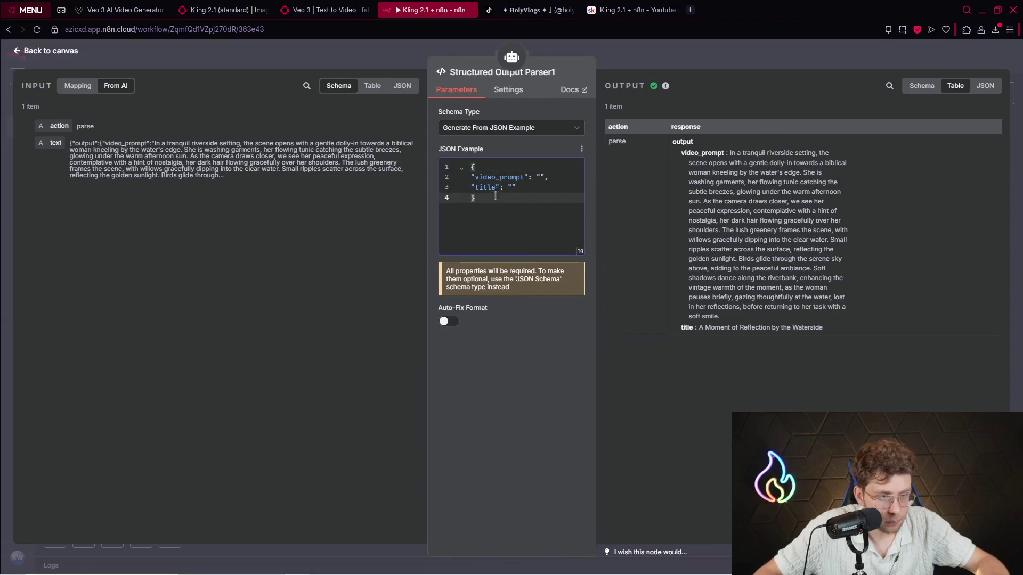
{"action": "mouse_move", "coordinate": [472, 177]}
{"action": "left_mouse_down"}
{"action": "mouse_move", "coordinate": [548, 178]}
{"action": "mouse_move", "coordinate": [467, 189]}
{"action": "left_mouse_up"}
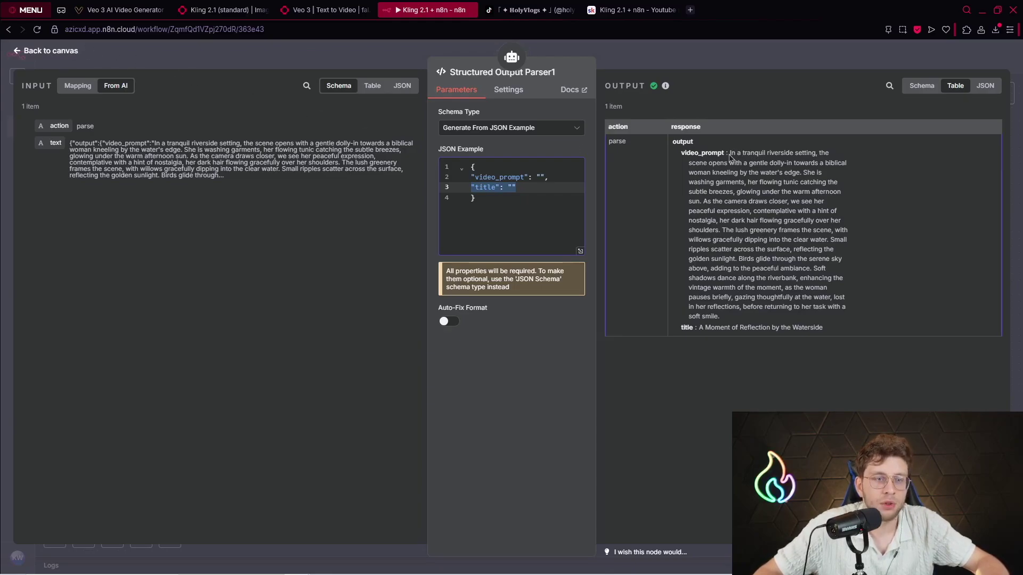
{"action": "left_click_drag", "start_coordinate": [730, 156], "coordinate": [770, 322]}
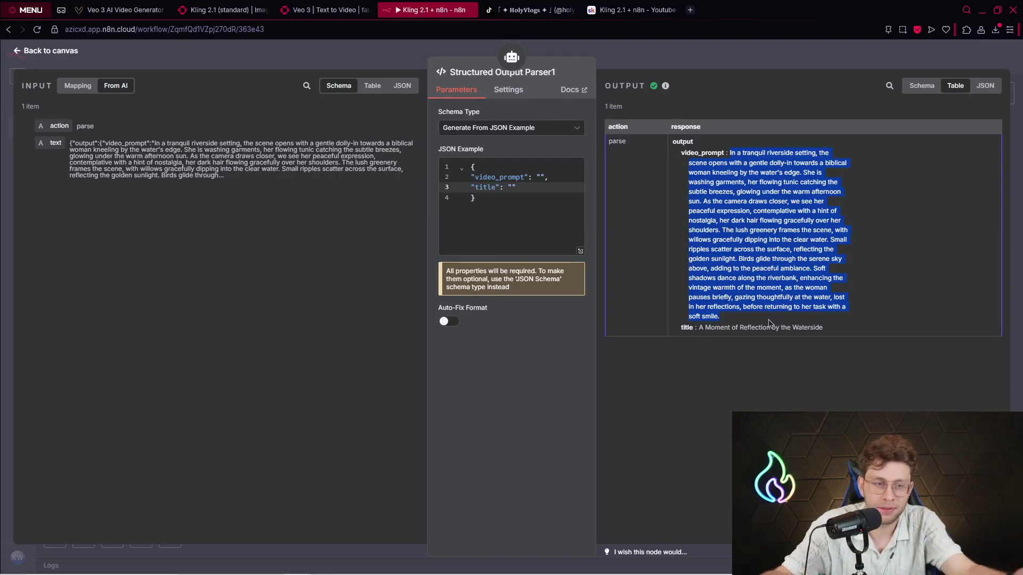
{"action": "left_click_drag", "start_coordinate": [830, 328], "coordinate": [700, 329]}
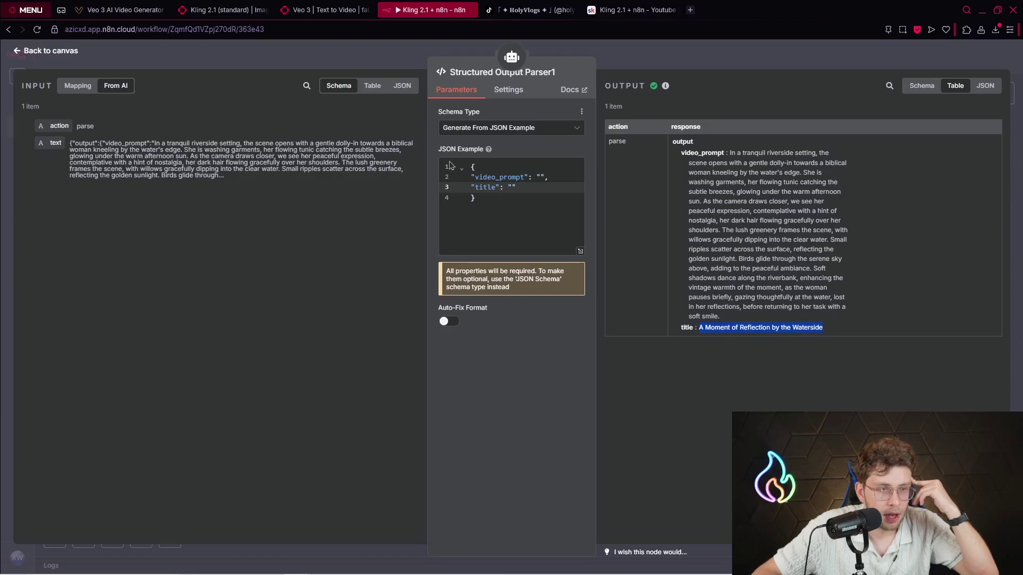
Step: Recheck the Video Prompt AI Agent's full system message after leaving its output parser, and return to the canvas
{"action": "left_click", "coordinate": [50, 51]}
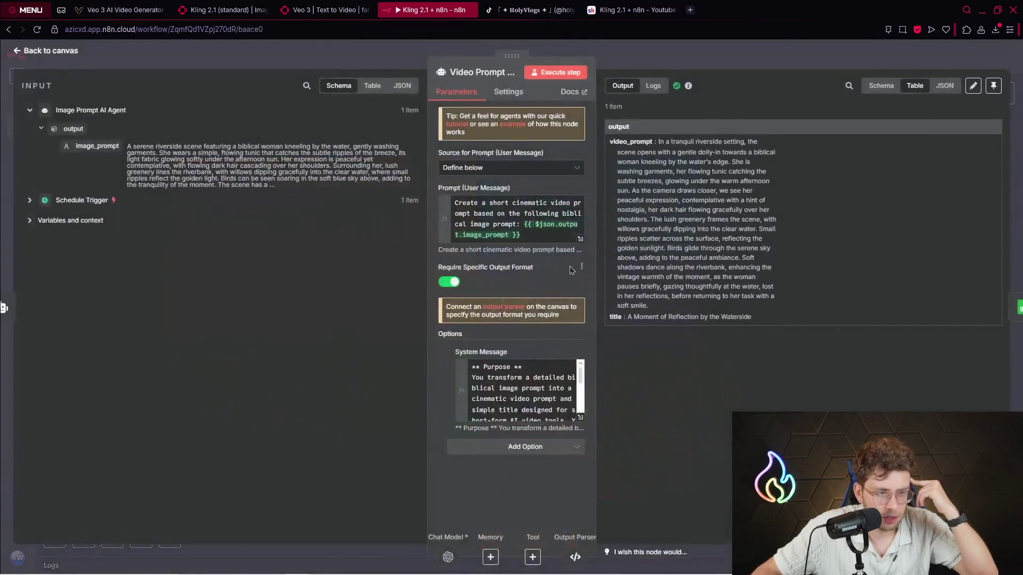
{"action": "left_click", "coordinate": [580, 418]}
{"action": "scroll", "coordinate": [364, 301], "scroll_direction": "down", "scroll_amount": 3}
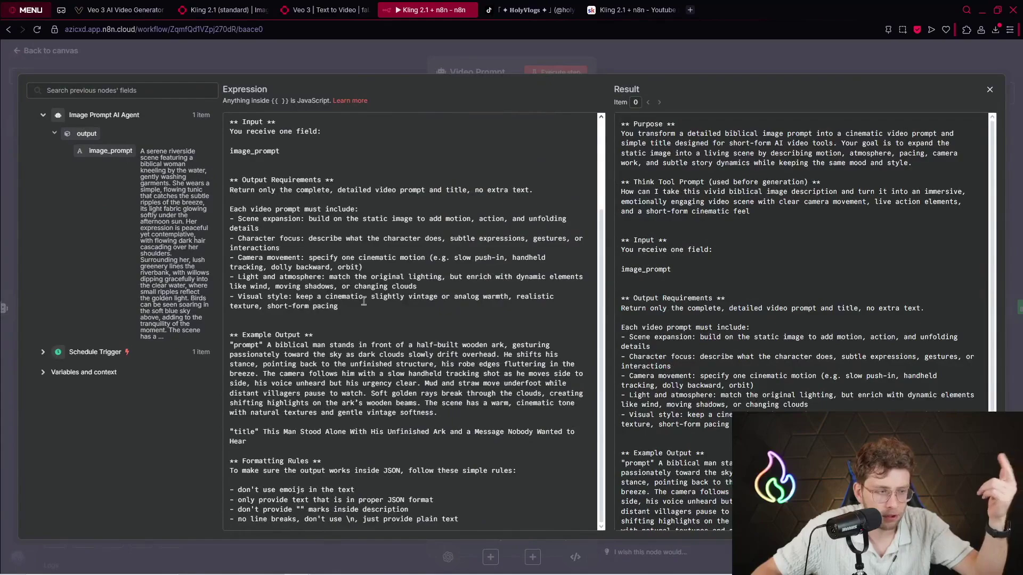
{"action": "scroll", "coordinate": [364, 301], "scroll_direction": "up", "scroll_amount": 3}
{"action": "key", "text": "Escape"}
{"action": "left_click", "coordinate": [58, 52]}
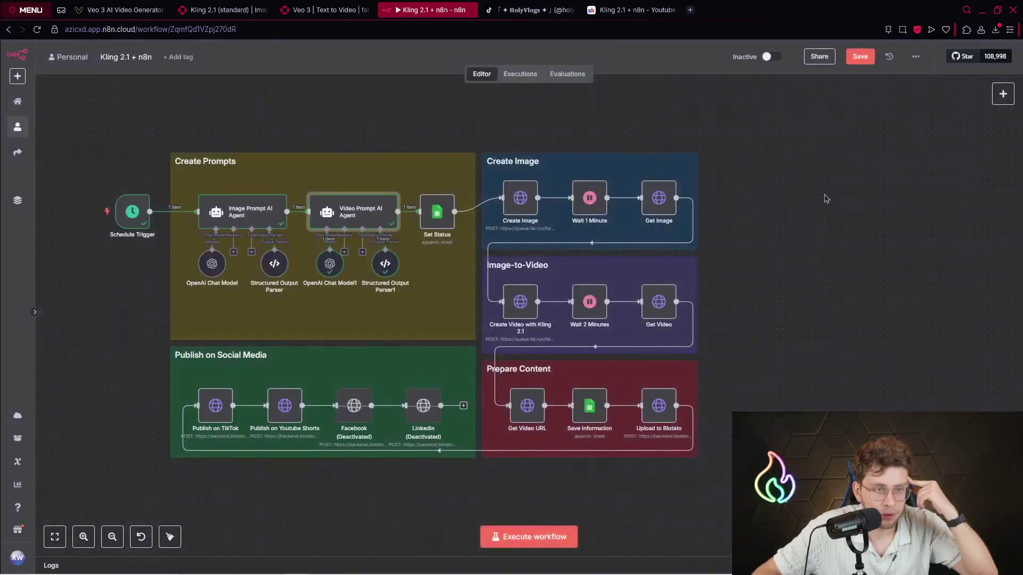
Step: Open the Google Sheet linked in the Set Status node, clear its existing todo entries from the Status column, and return to n8n
{"action": "left_click_drag", "start_coordinate": [826, 196], "coordinate": [787, 221]}
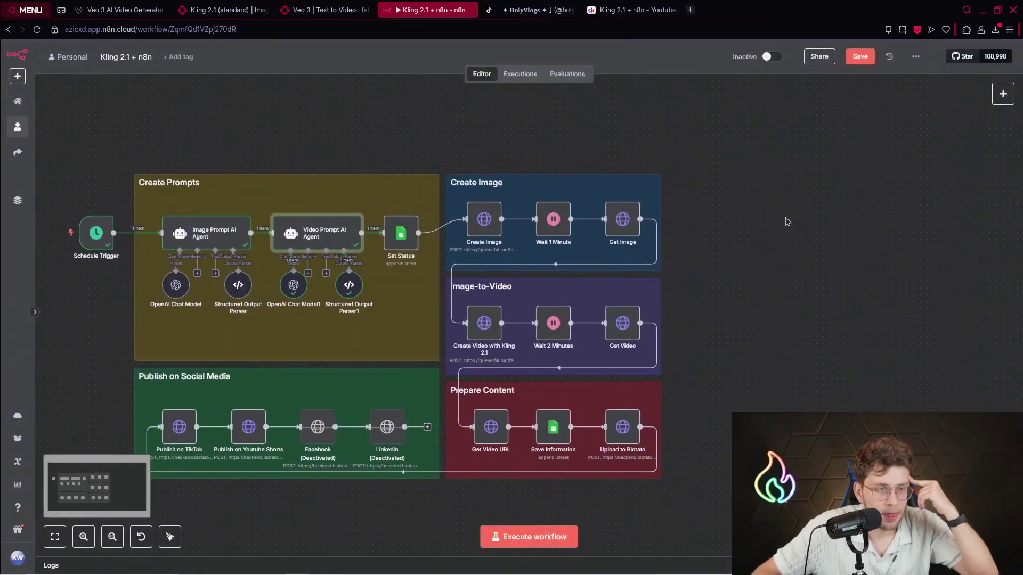
{"action": "double_click", "coordinate": [403, 238]}
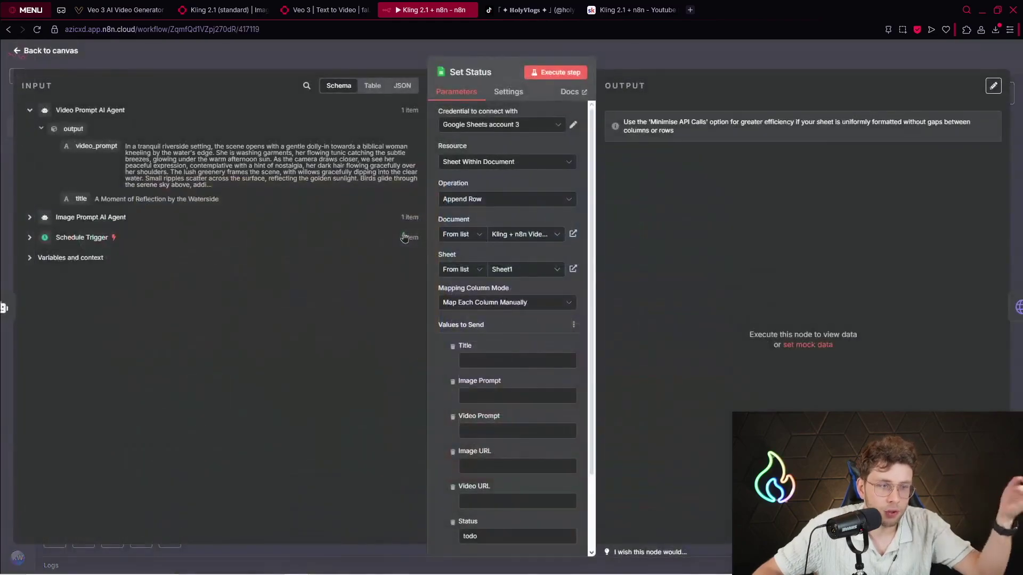
{"action": "left_click", "coordinate": [574, 235]}
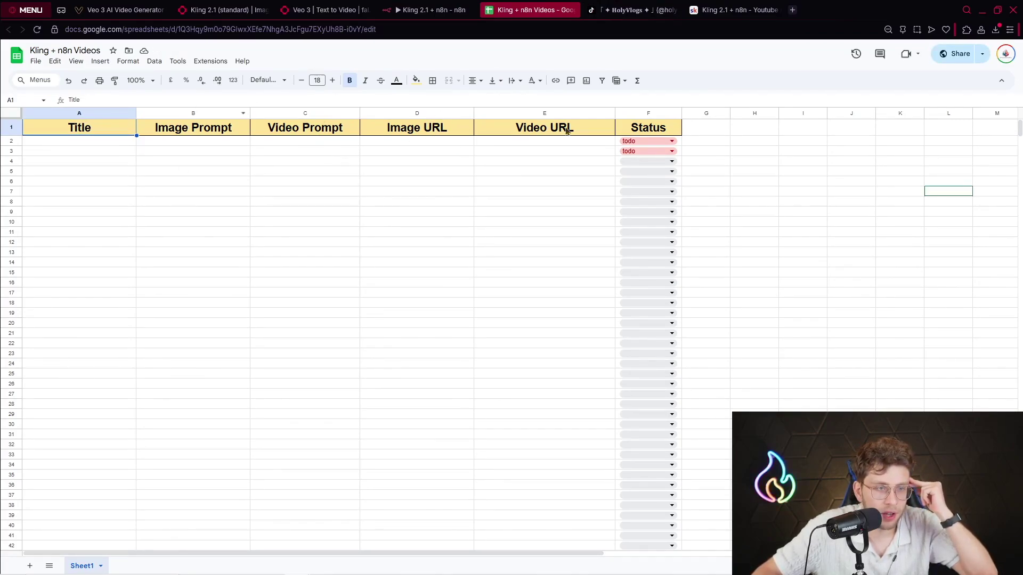
{"action": "left_click_drag", "start_coordinate": [692, 162], "coordinate": [633, 141]}
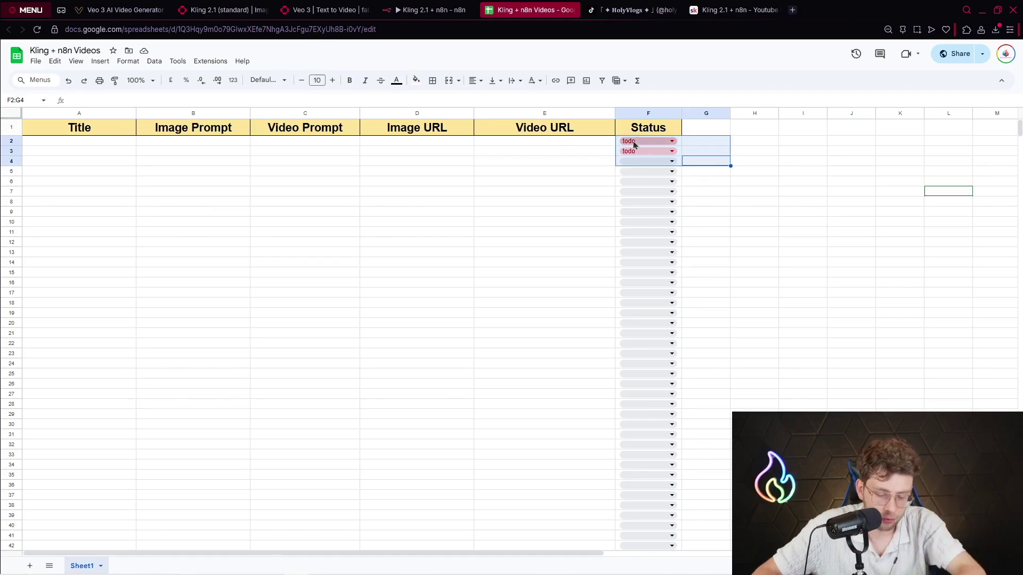
{"action": "key", "text": "Delete"}
{"action": "left_click", "coordinate": [434, 10]}
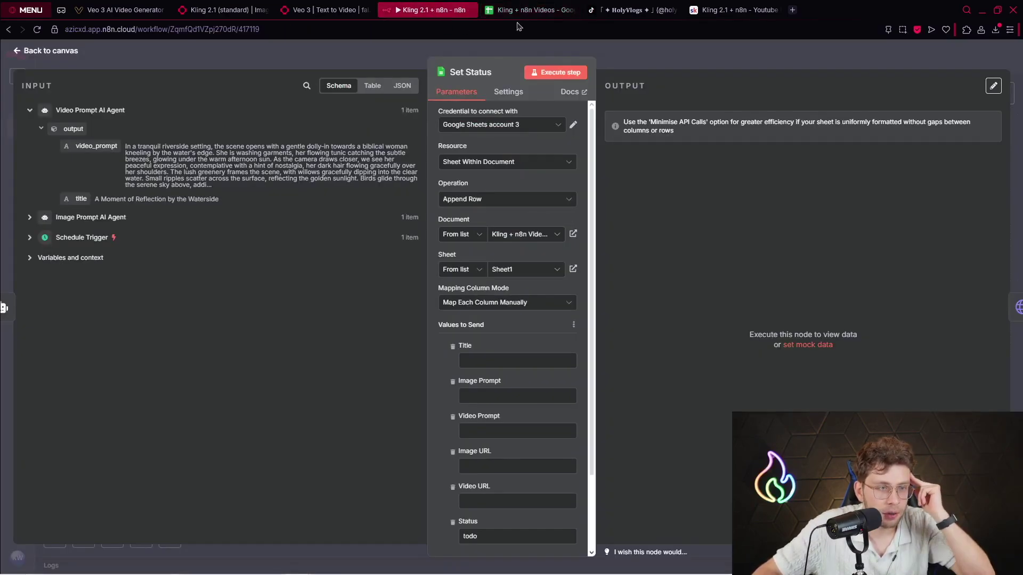
Step: Open the Google Sheets template from the Skool course page, show the Make a copy option, and return to n8n
{"action": "left_click", "coordinate": [739, 9]}
{"action": "scroll", "coordinate": [557, 353], "scroll_direction": "down", "scroll_amount": 12}
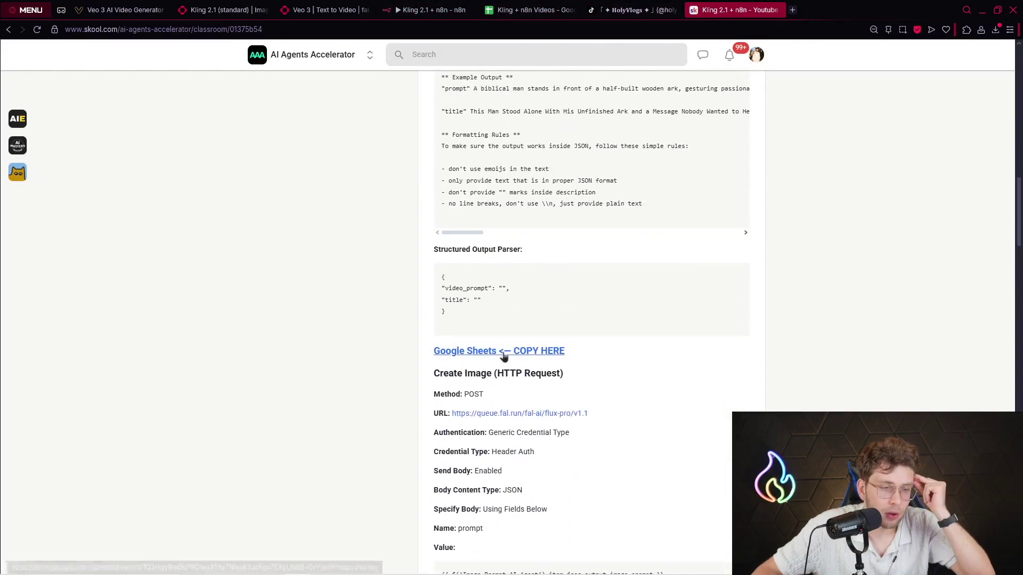
{"action": "left_click", "coordinate": [501, 351]}
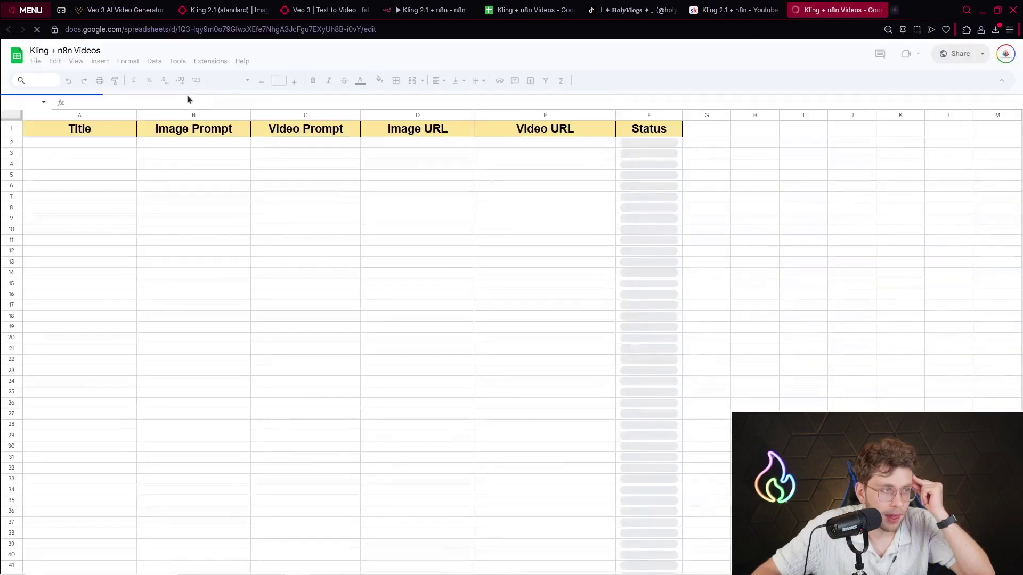
{"action": "left_click", "coordinate": [32, 63]}
{"action": "left_click", "coordinate": [35, 62]}
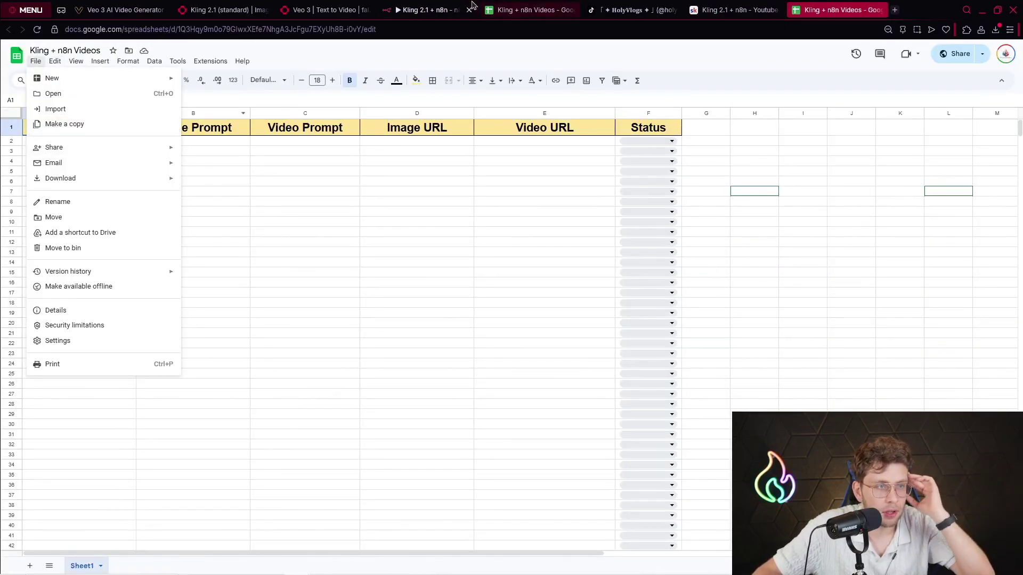
{"action": "left_click", "coordinate": [444, 8]}
Step: Compare the Kling + n8n Videos sheet with the Set Status node's column mapping, including the Status value to send
{"action": "left_click", "coordinate": [530, 9]}
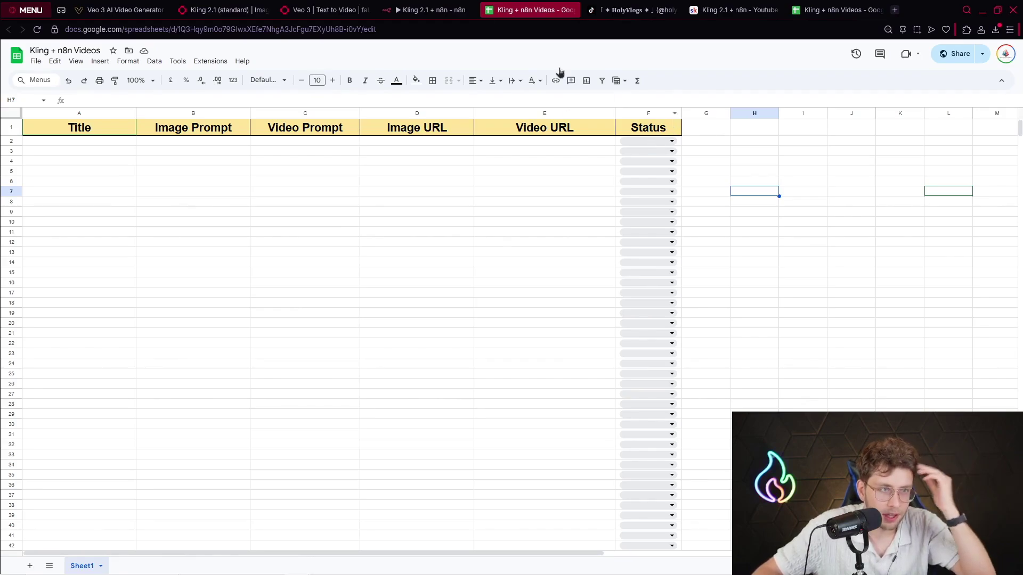
{"action": "left_click", "coordinate": [432, 10]}
{"action": "scroll", "coordinate": [541, 128], "scroll_direction": "down", "scroll_amount": 2}
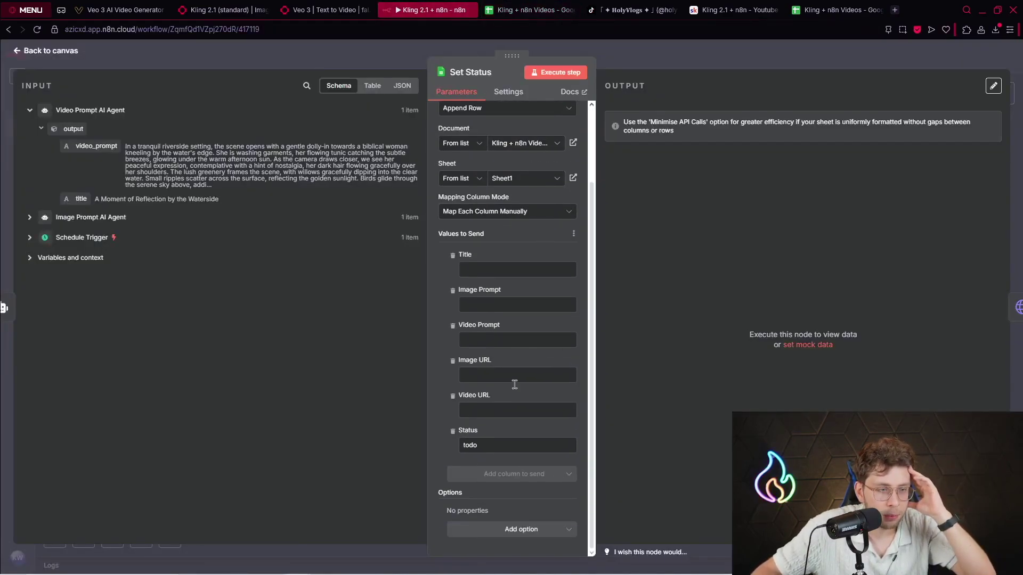
{"action": "scroll", "coordinate": [456, 189], "scroll_direction": "up", "scroll_amount": 4}
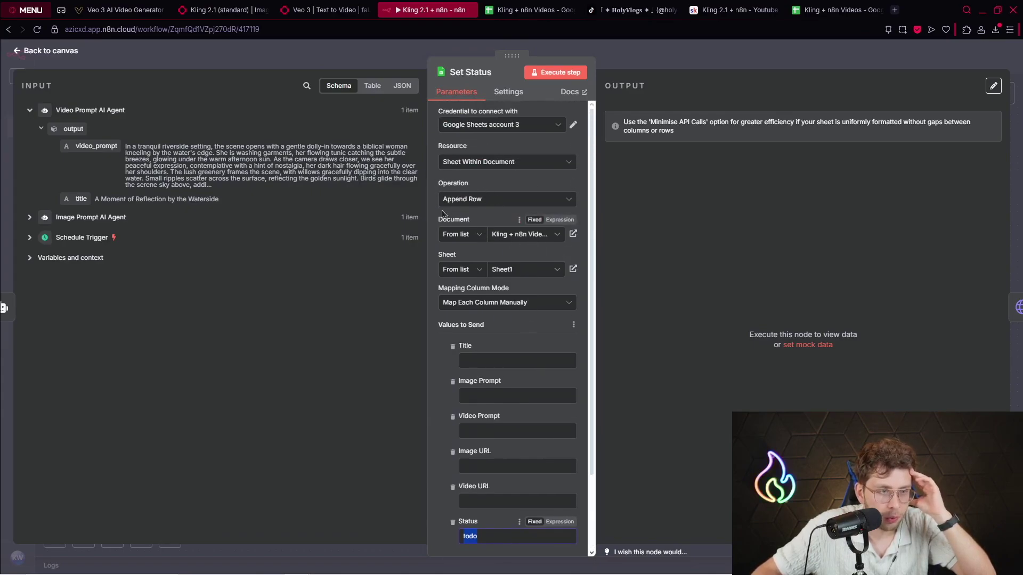
{"action": "scroll", "coordinate": [506, 341], "scroll_direction": "down", "scroll_amount": 4}
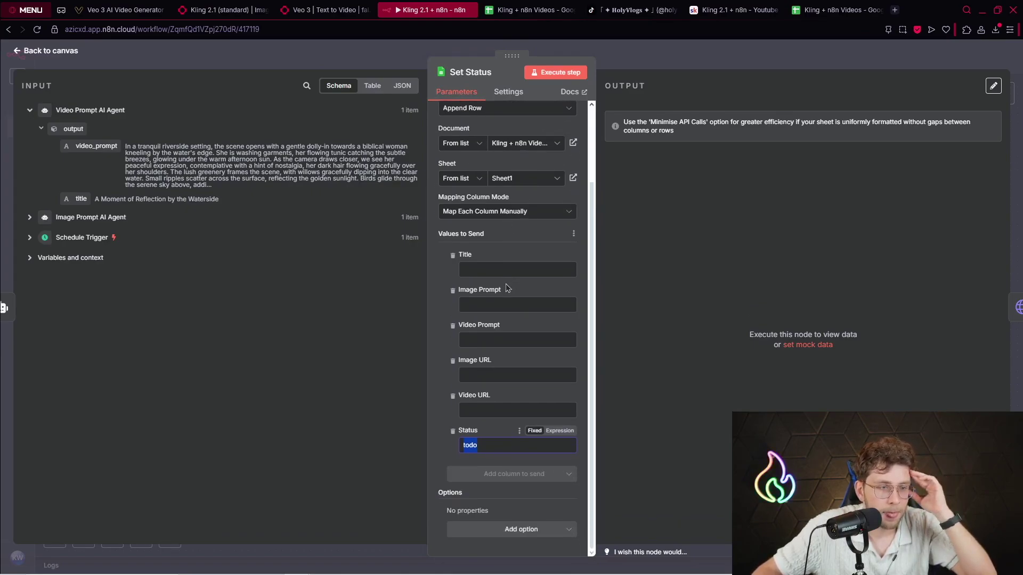
{"action": "left_click", "coordinate": [501, 452]}
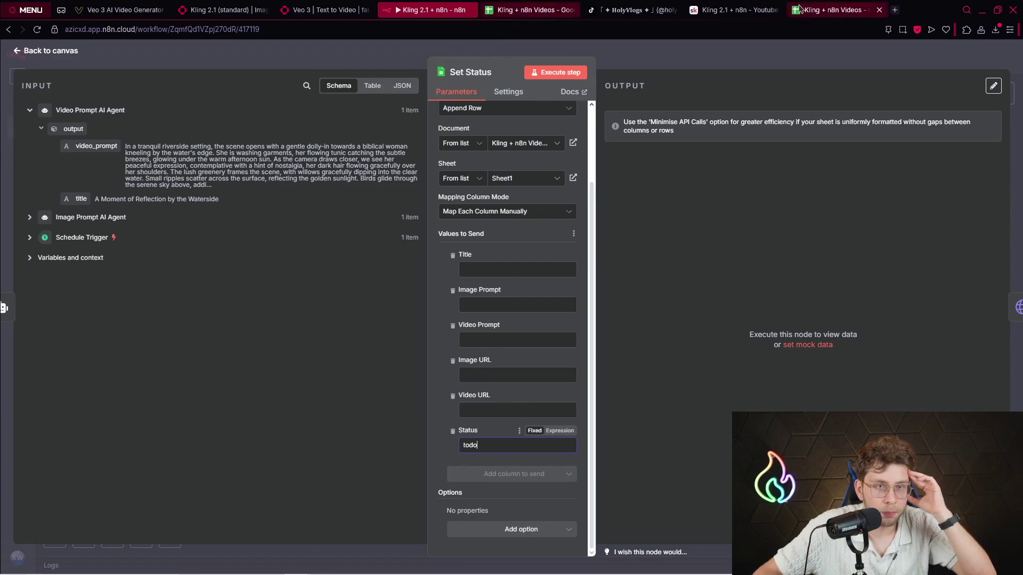
Step: Check the choices available in cell F2 of the sheet's Status column and switch back to n8n
{"action": "left_click", "coordinate": [530, 10]}
{"action": "left_click", "coordinate": [651, 143]}
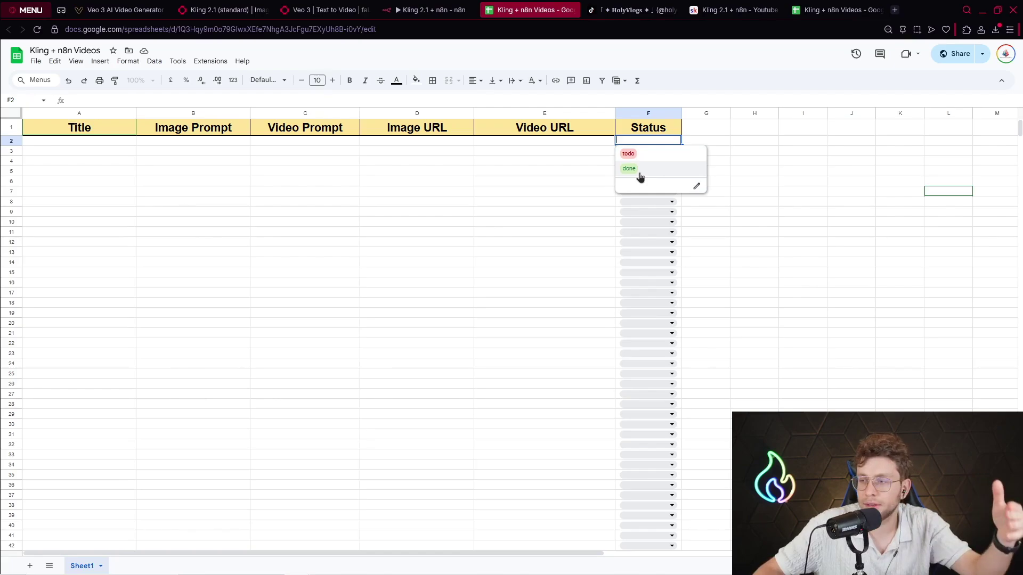
{"action": "left_click", "coordinate": [429, 10]}
Step: Return to the canvas and run the Set Status node to append a row with the todo status
{"action": "key", "text": "Escape"}
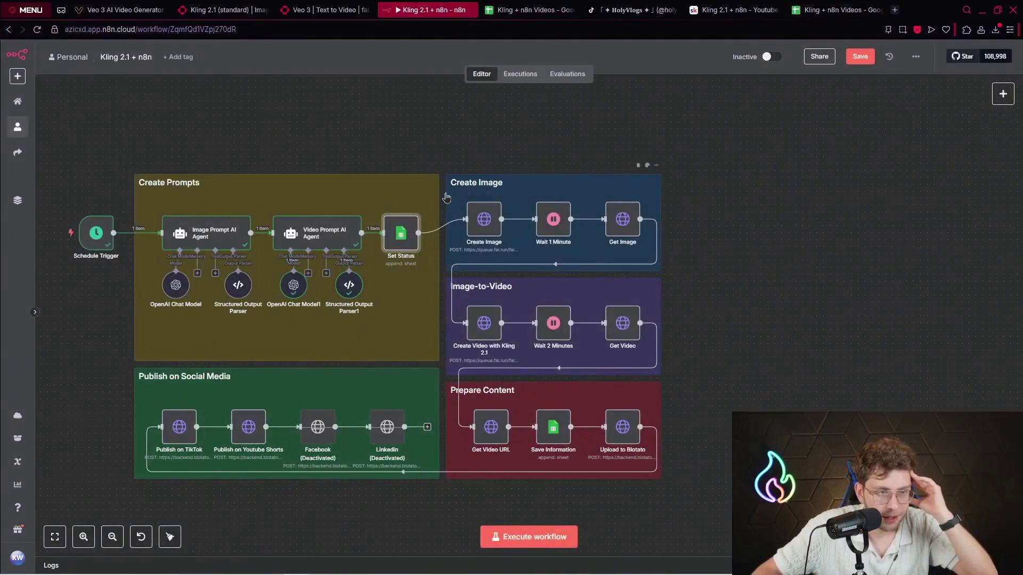
{"action": "left_click", "coordinate": [387, 207]}
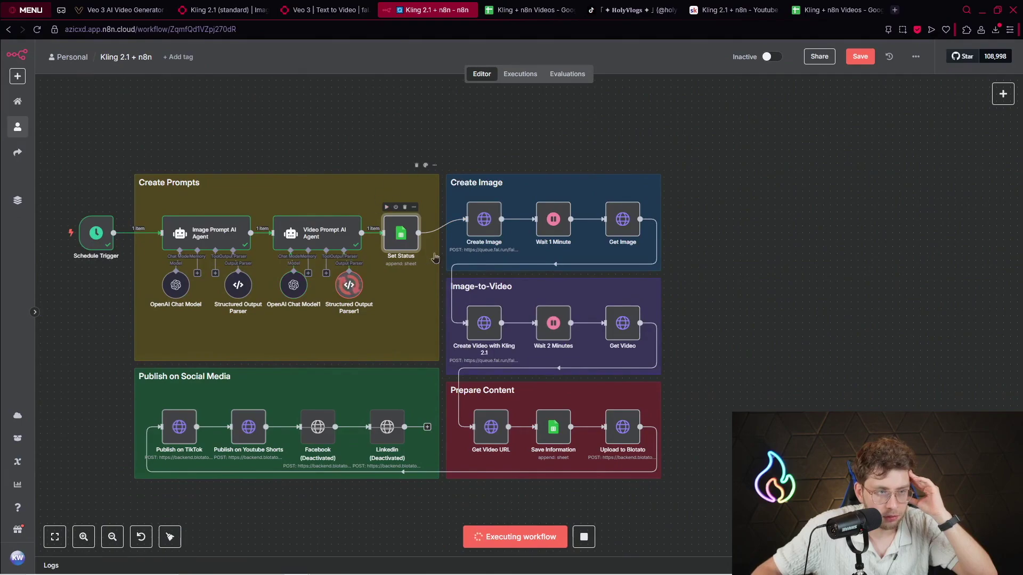
{"action": "left_click_drag", "start_coordinate": [724, 201], "coordinate": [698, 210]}
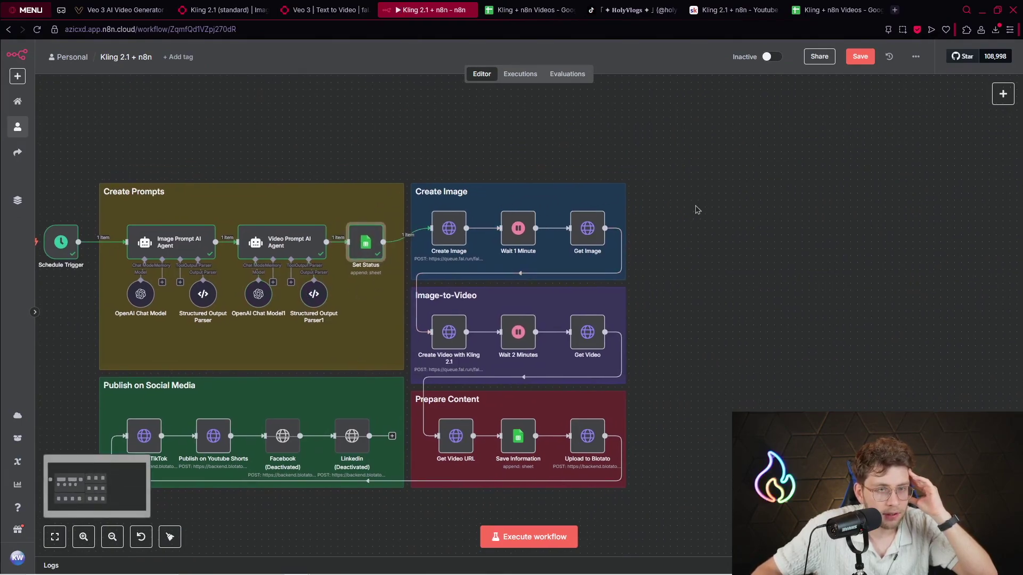
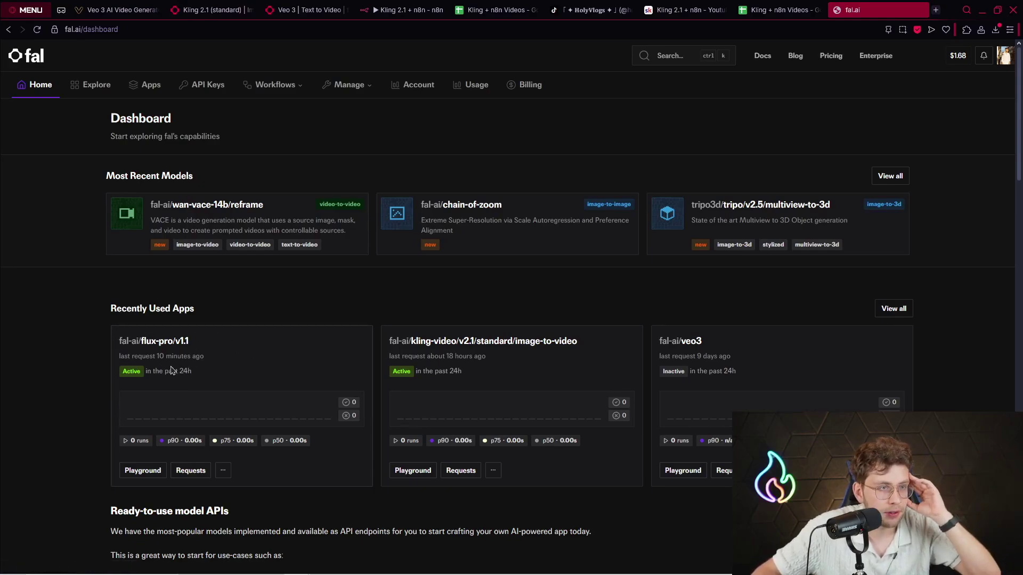
Step: Return to n8n and review the Create Image node's URL and authentication, opening its Header Auth credential to examine the Name and Value
{"action": "left_click", "coordinate": [410, 9]}
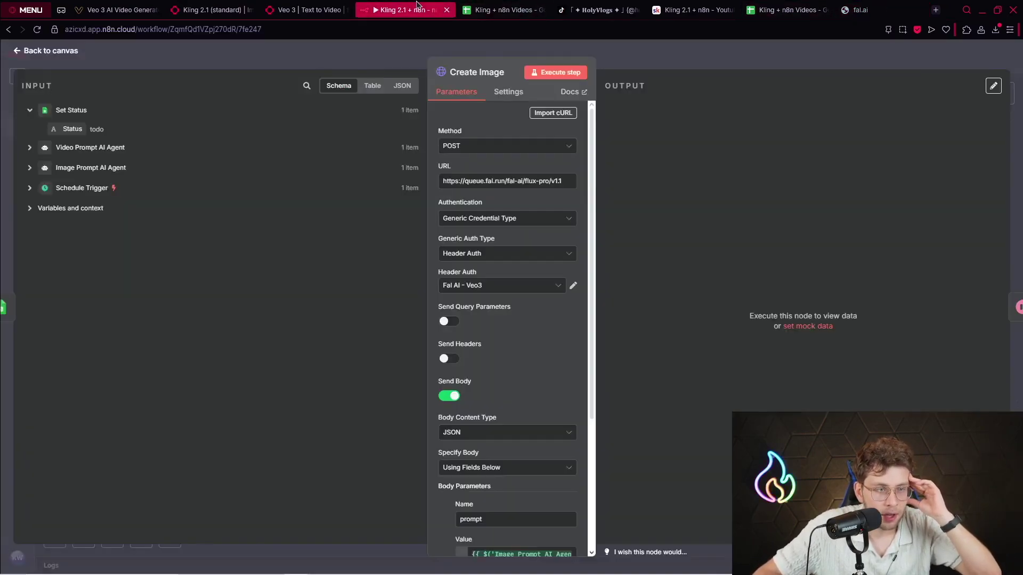
{"action": "left_click_drag", "start_coordinate": [565, 182], "coordinate": [524, 185]}
{"action": "left_click", "coordinate": [496, 232]}
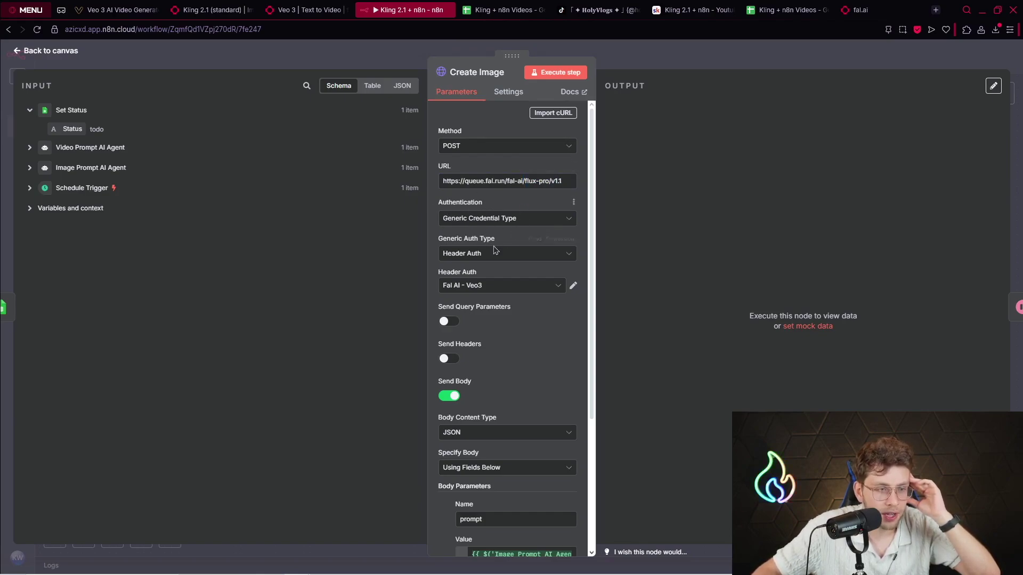
{"action": "left_click", "coordinate": [573, 286]}
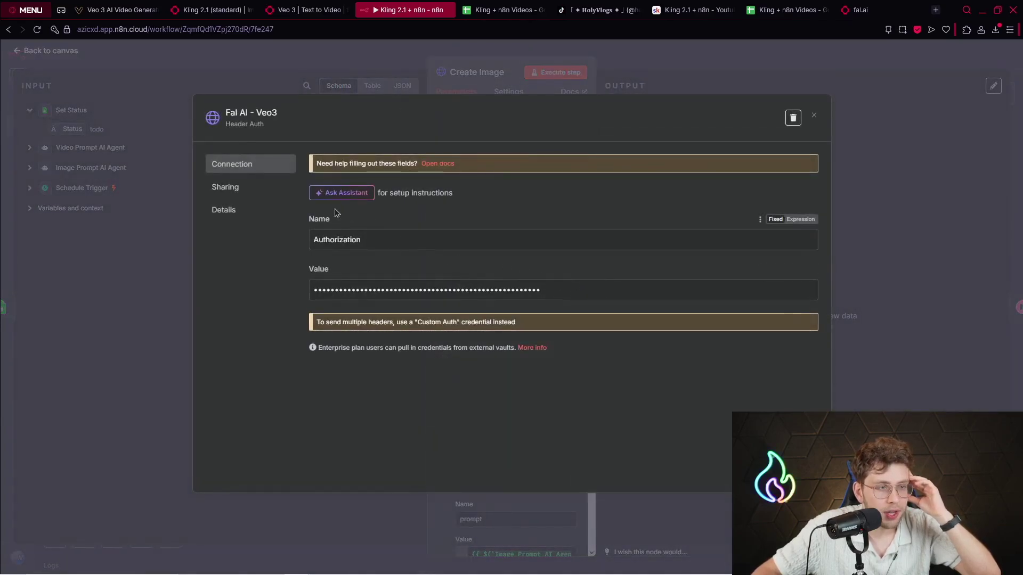
{"action": "left_click_drag", "start_coordinate": [365, 239], "coordinate": [310, 240]}
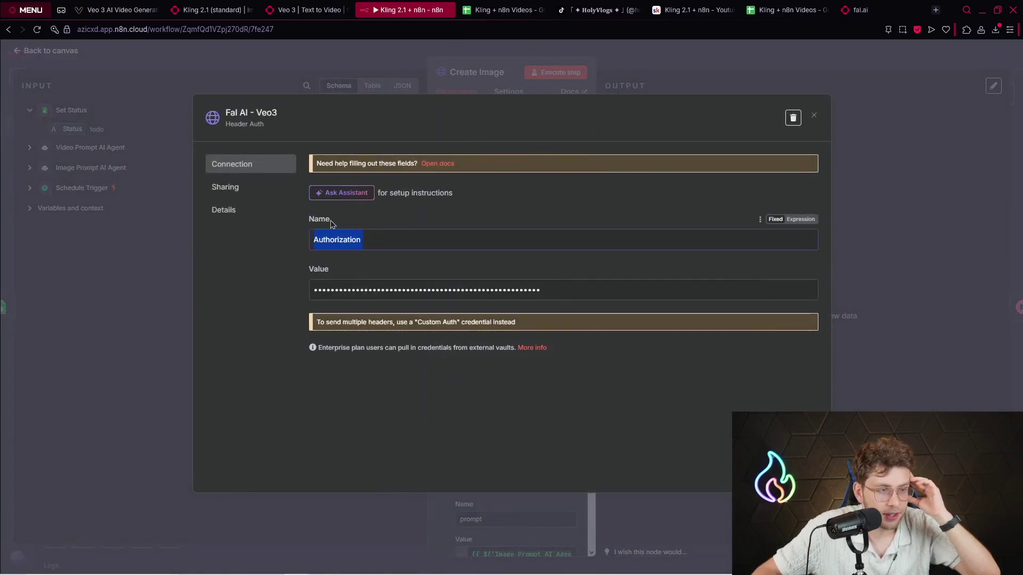
{"action": "left_click", "coordinate": [426, 290]}
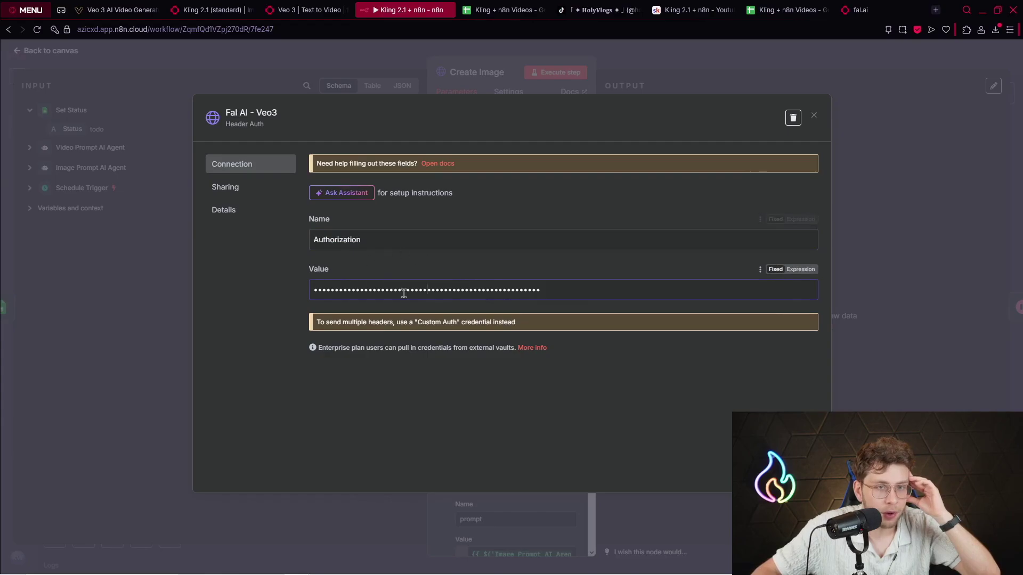
Step: On the fal.ai dashboard, create an API-scope key named n8n_kling2.1 and select the generated key
{"action": "left_click", "coordinate": [855, 10]}
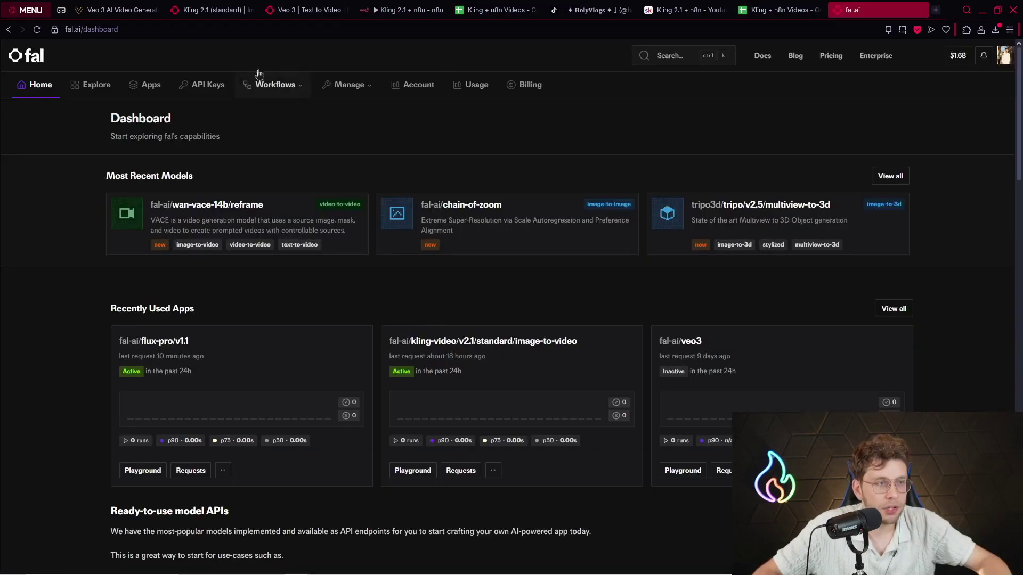
{"action": "left_click", "coordinate": [212, 81]}
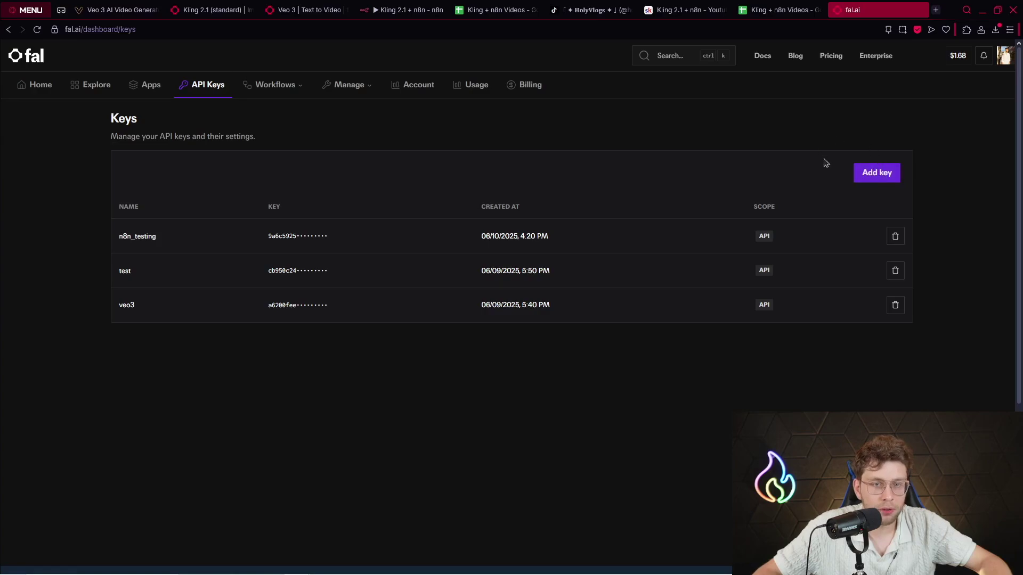
{"action": "left_click", "coordinate": [885, 175]}
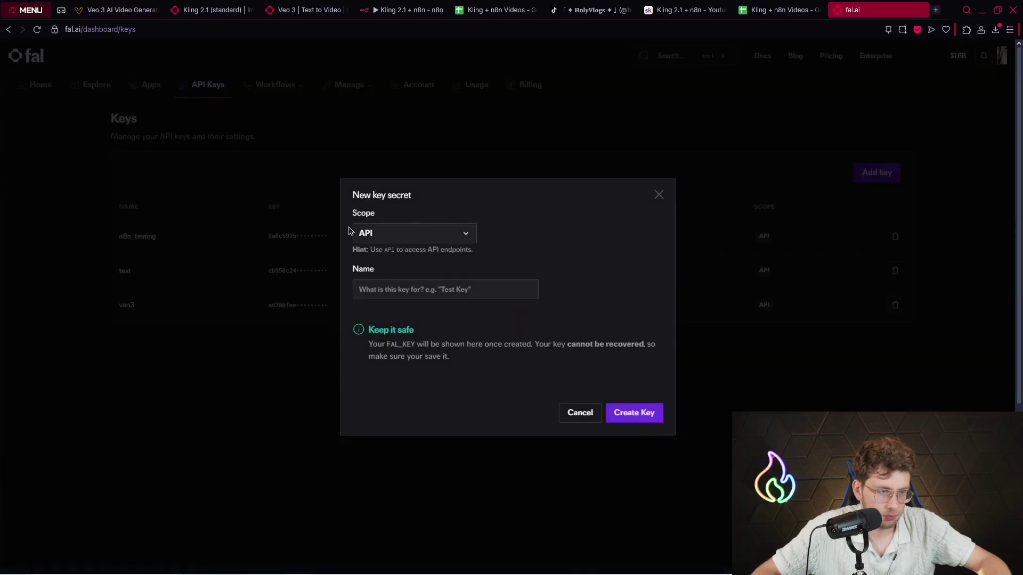
{"action": "left_click", "coordinate": [384, 288]}
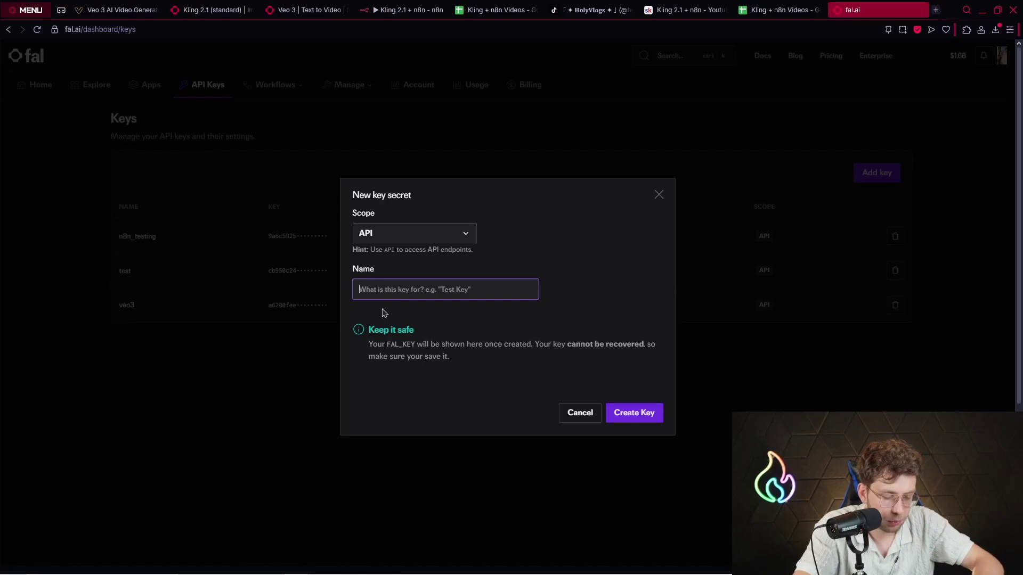
{"action": "type", "text": "nn8"}
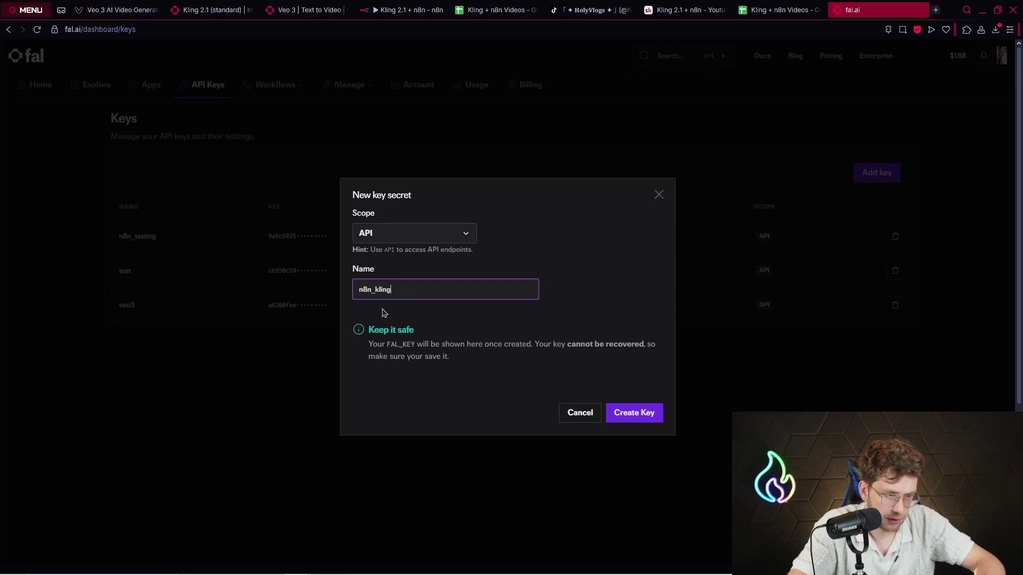
{"action": "left_click", "coordinate": [634, 413]}
{"action": "triple_click", "coordinate": [580, 354]}
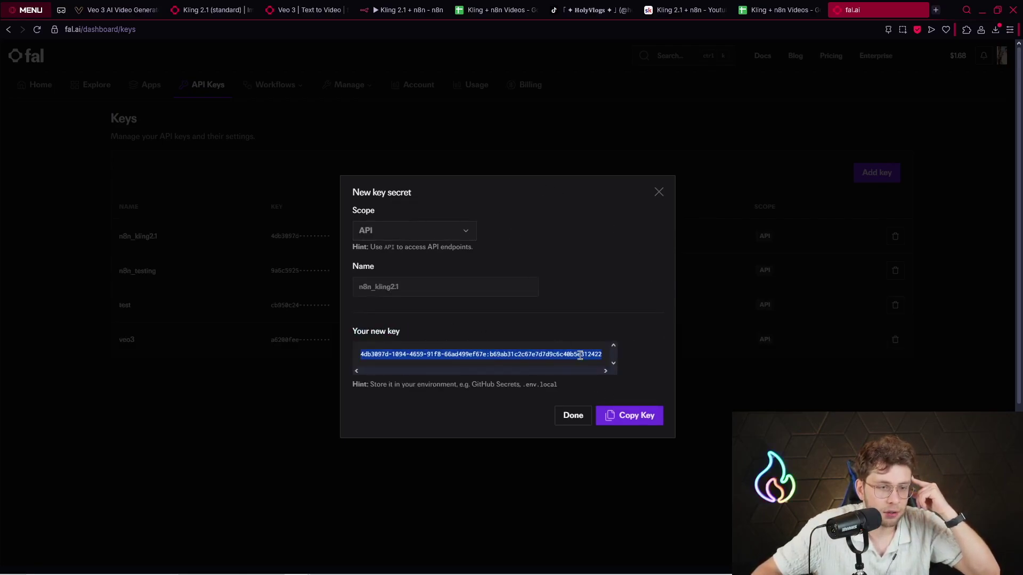
Step: Back in n8n, try to replace the Header Auth credential's Value with the fal API key, and close the credential without saving
{"action": "left_click", "coordinate": [407, 10]}
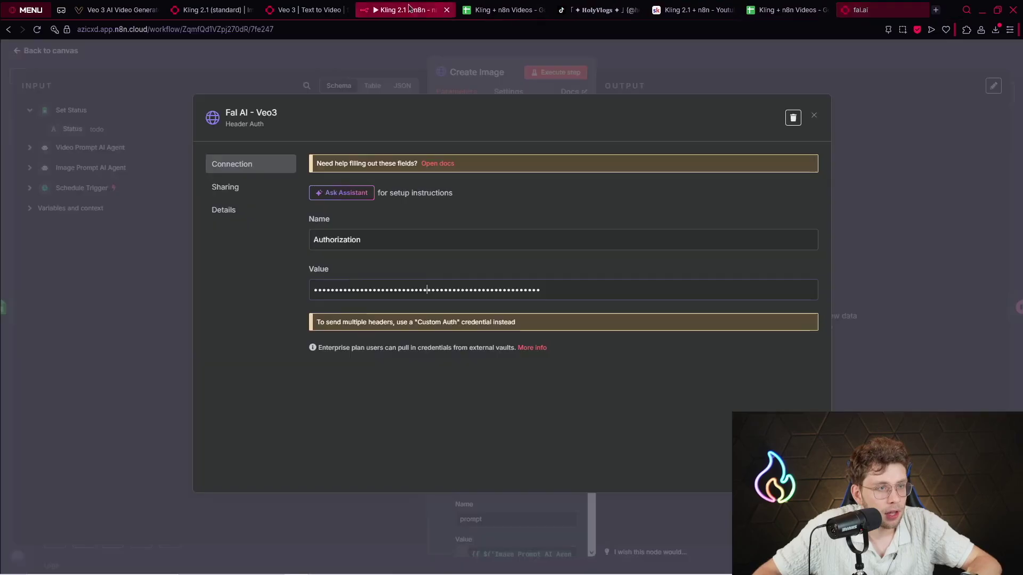
{"action": "key", "text": "ctrl+a"}
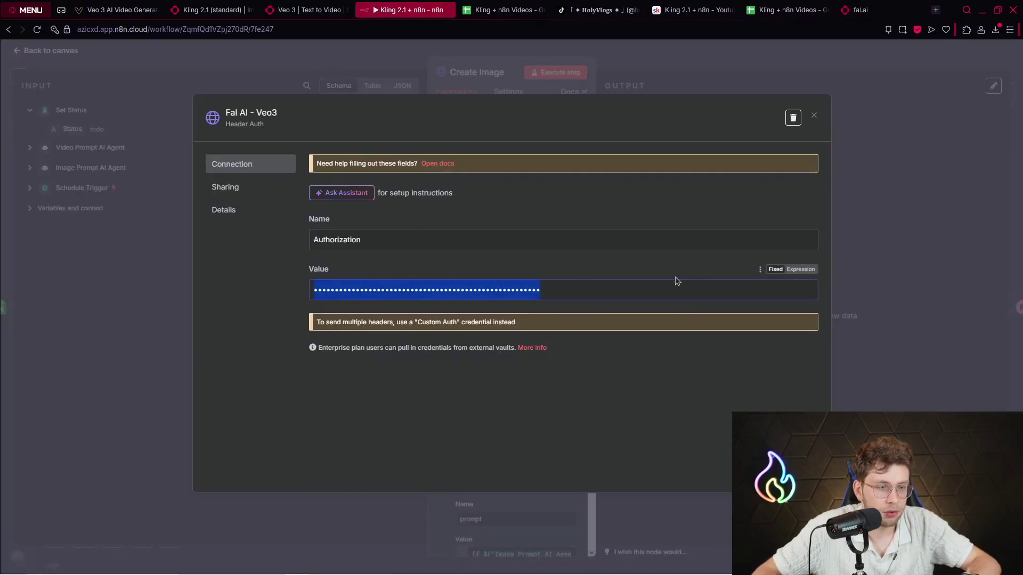
{"action": "key", "text": "ctrl+v"}
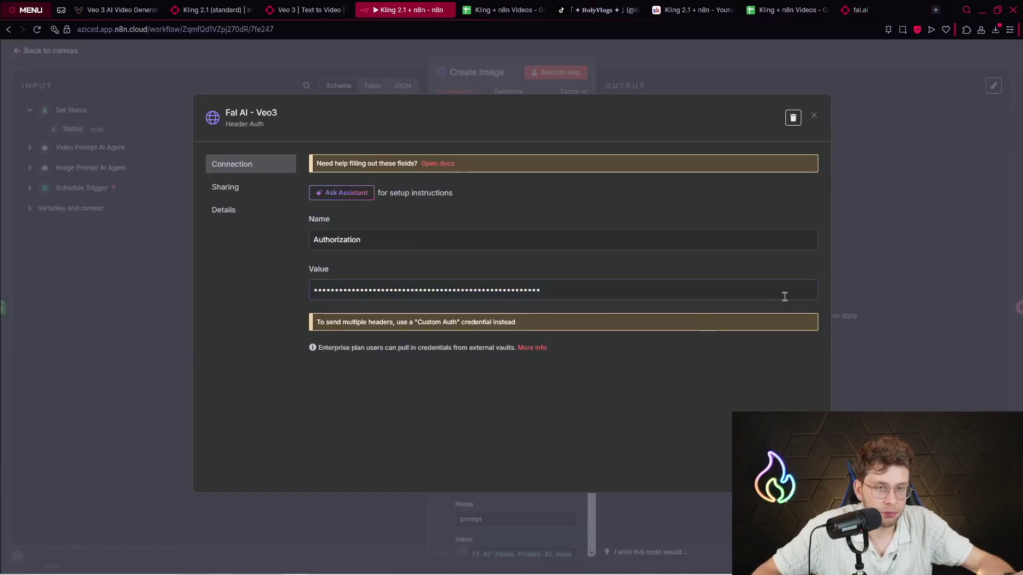
{"action": "left_click", "coordinate": [814, 116]}
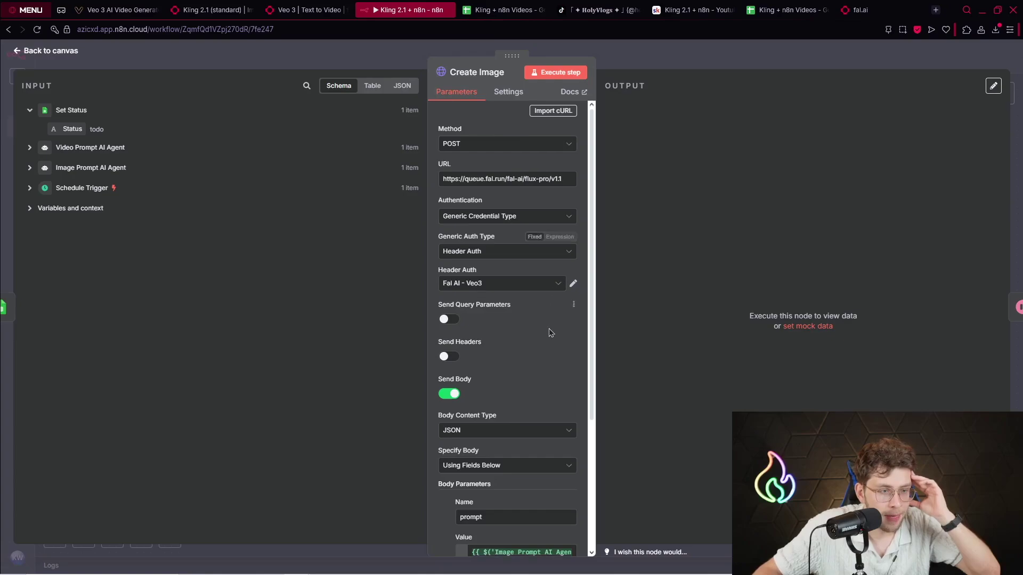
Step: Examine the Create Image node's JSON body parameters, including the prompt name and its Image Prompt AI Agent expression
{"action": "scroll", "coordinate": [533, 320], "scroll_direction": "down", "scroll_amount": 2}
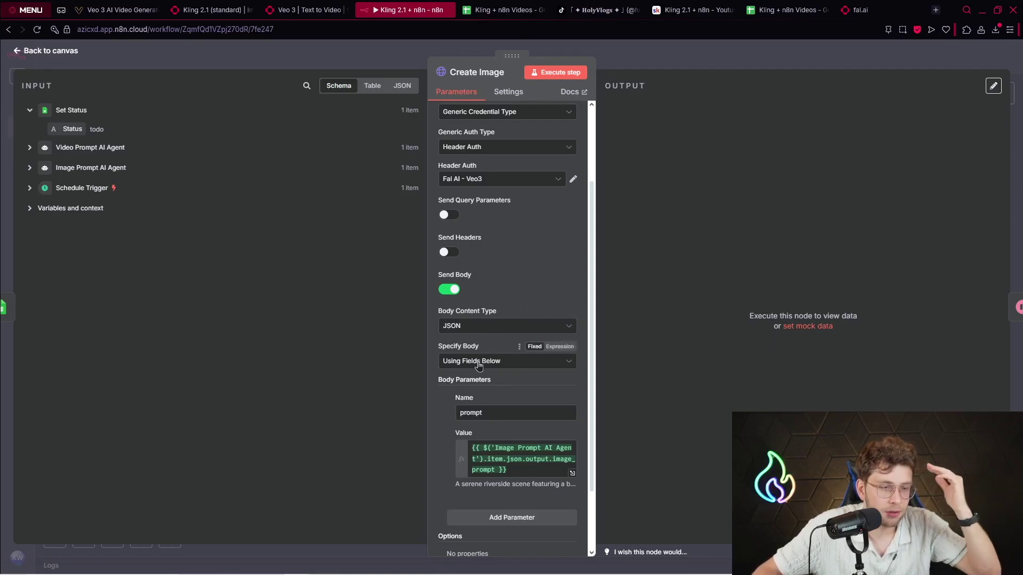
{"action": "left_click_drag", "start_coordinate": [513, 411], "coordinate": [460, 412]}
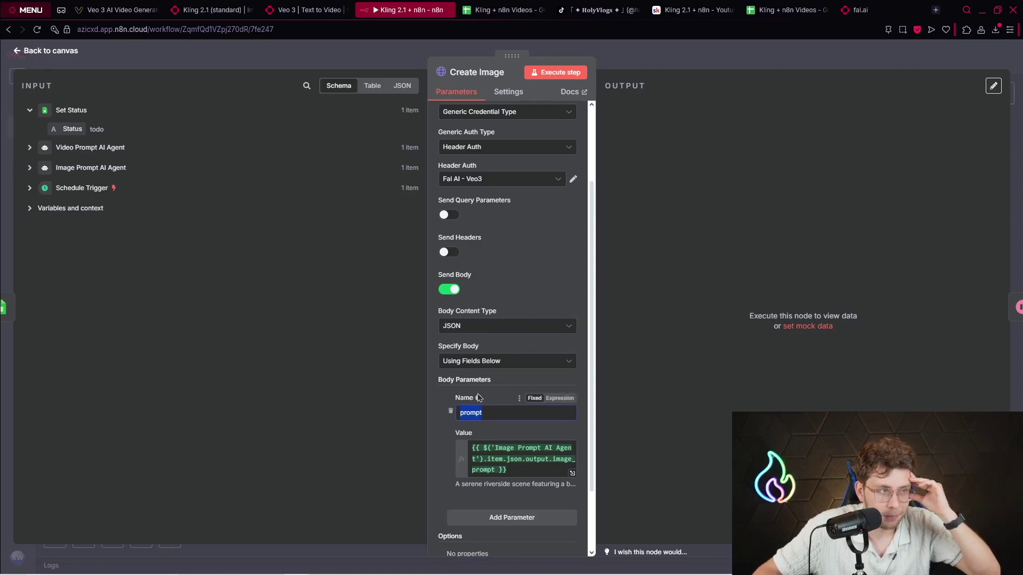
{"action": "scroll", "coordinate": [506, 416], "scroll_direction": "down", "scroll_amount": 1}
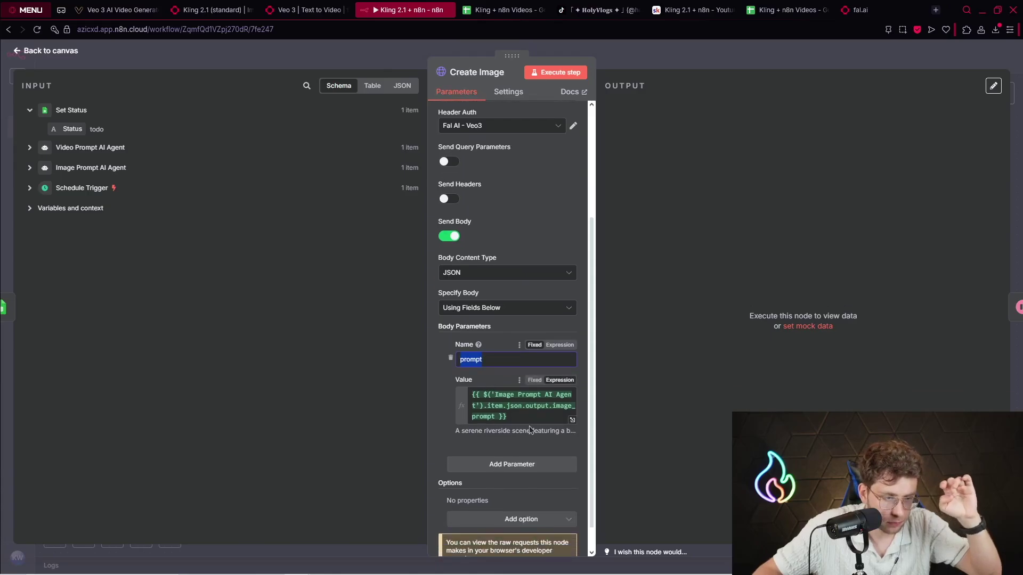
{"action": "left_click", "coordinate": [525, 421]}
{"action": "left_click_drag", "start_coordinate": [525, 421], "coordinate": [476, 395]}
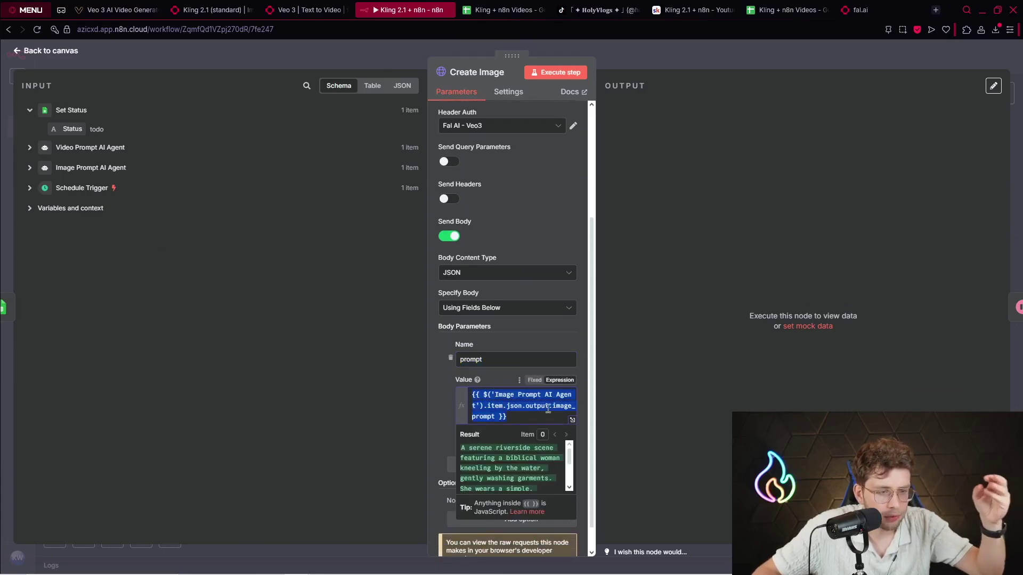
Step: Show how to map the Image Prompt AI Agent's image_prompt output into the prompt value, and delete the duplicate expression
{"action": "left_click", "coordinate": [29, 168]}
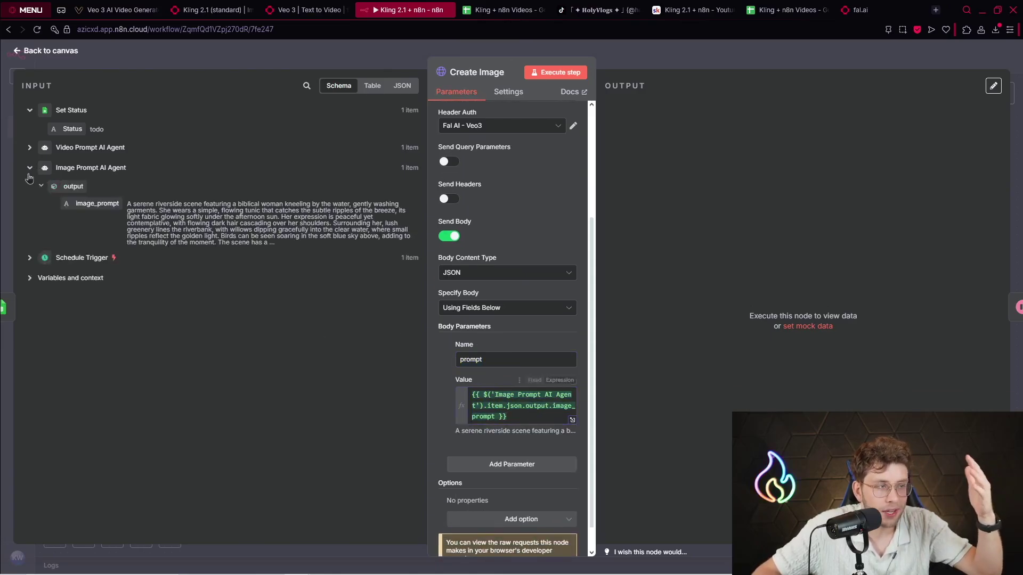
{"action": "left_click_drag", "start_coordinate": [93, 205], "coordinate": [507, 417]}
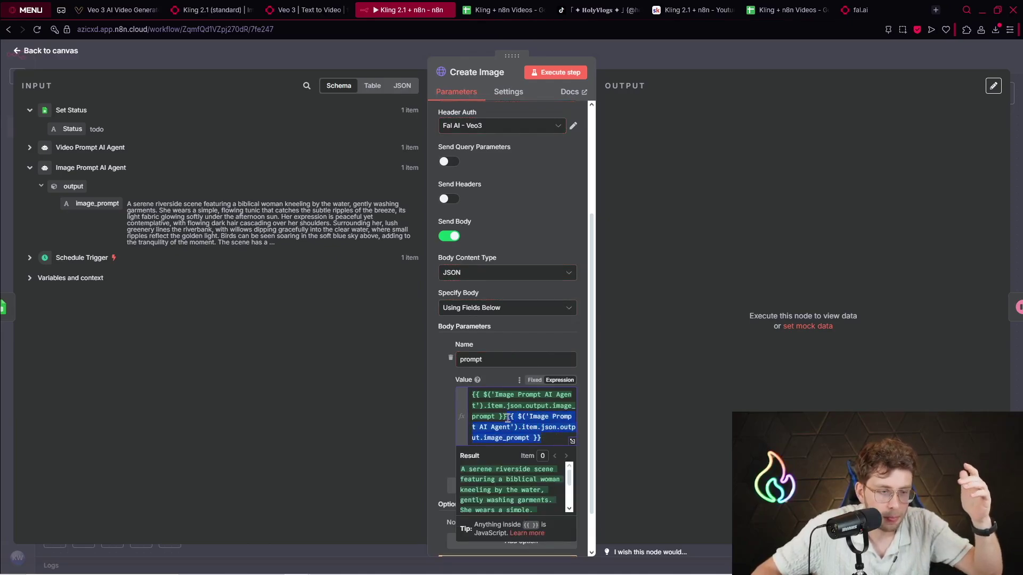
{"action": "key", "text": "BackSpace"}
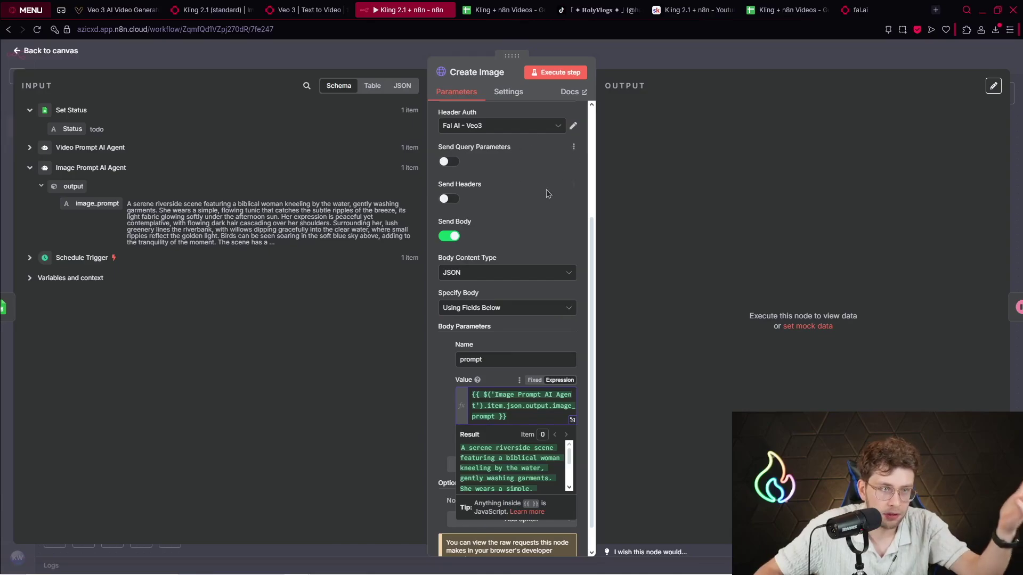
{"action": "left_click", "coordinate": [548, 181]}
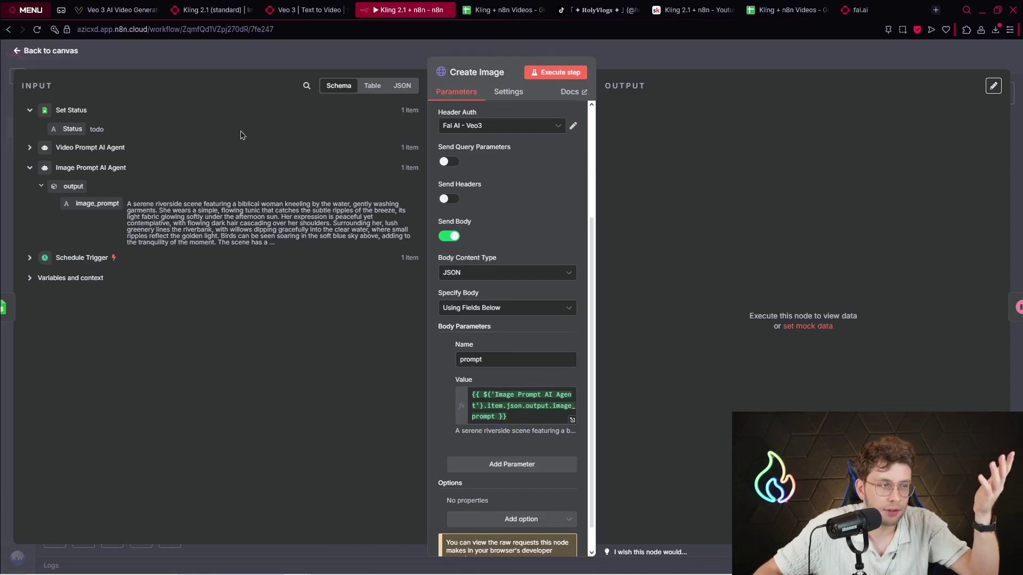
Step: Run the Create Image node, inspect the output's response_url and status_url in Schema view, and return to the canvas
{"action": "left_click", "coordinate": [567, 74]}
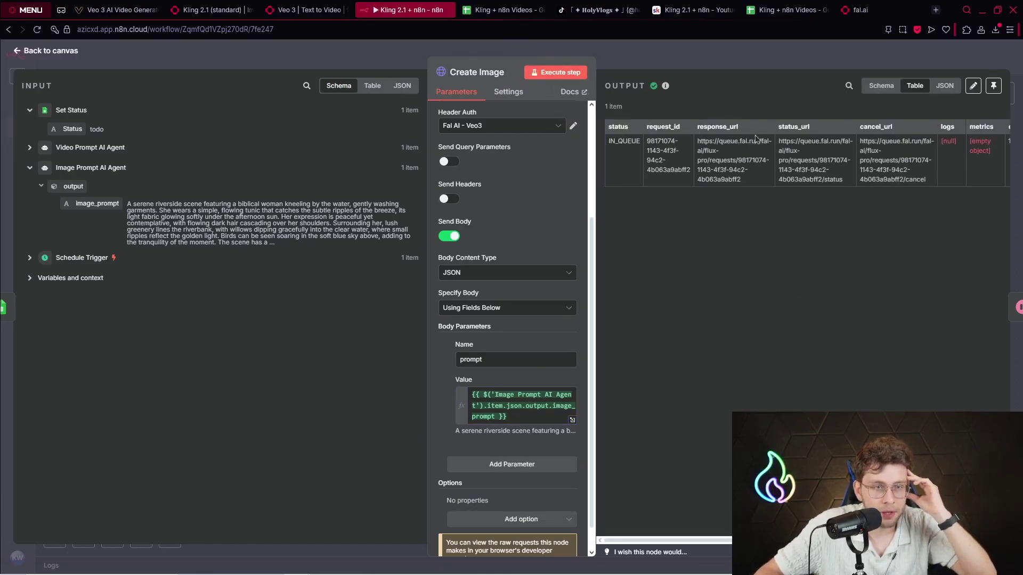
{"action": "left_click", "coordinate": [878, 87]}
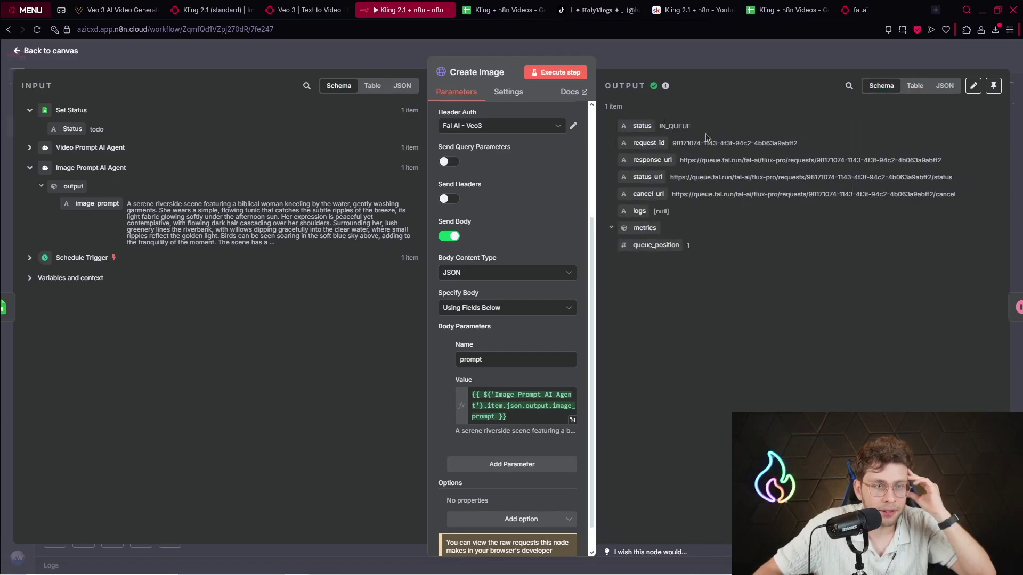
{"action": "left_click", "coordinate": [834, 148]}
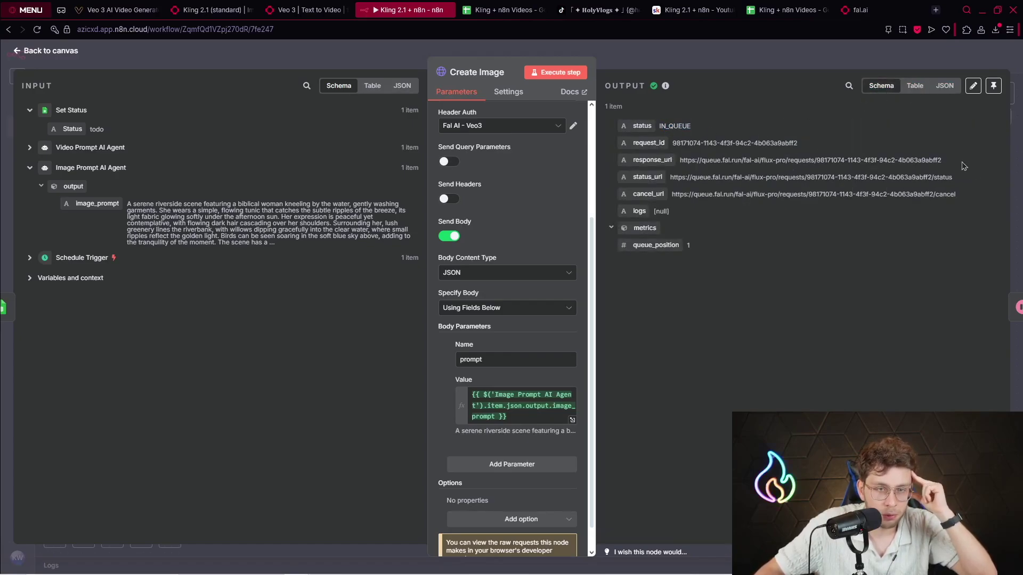
{"action": "left_click_drag", "start_coordinate": [948, 160], "coordinate": [681, 161]}
{"action": "left_click_drag", "start_coordinate": [953, 178], "coordinate": [683, 178]}
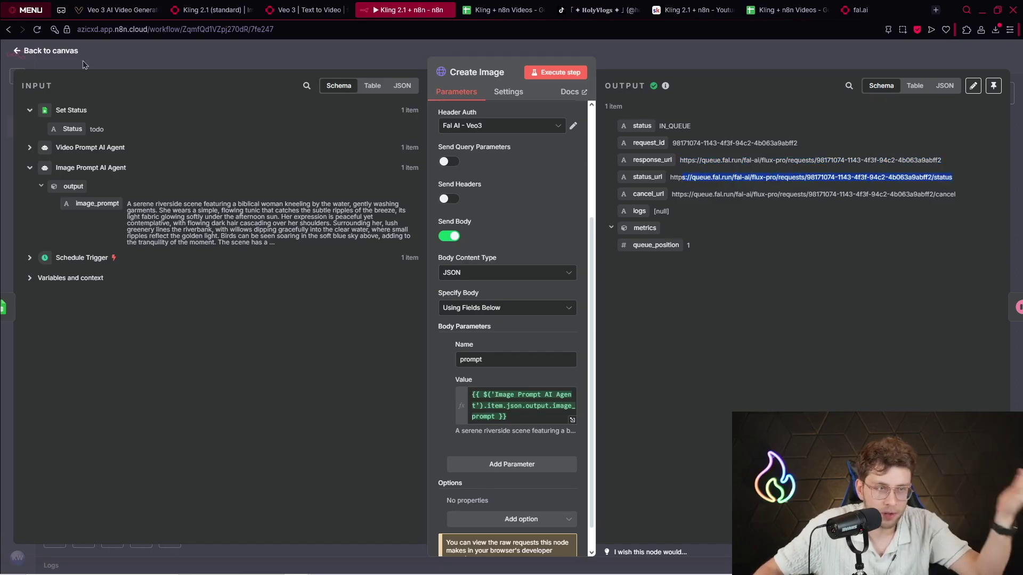
{"action": "key", "text": "Escape"}
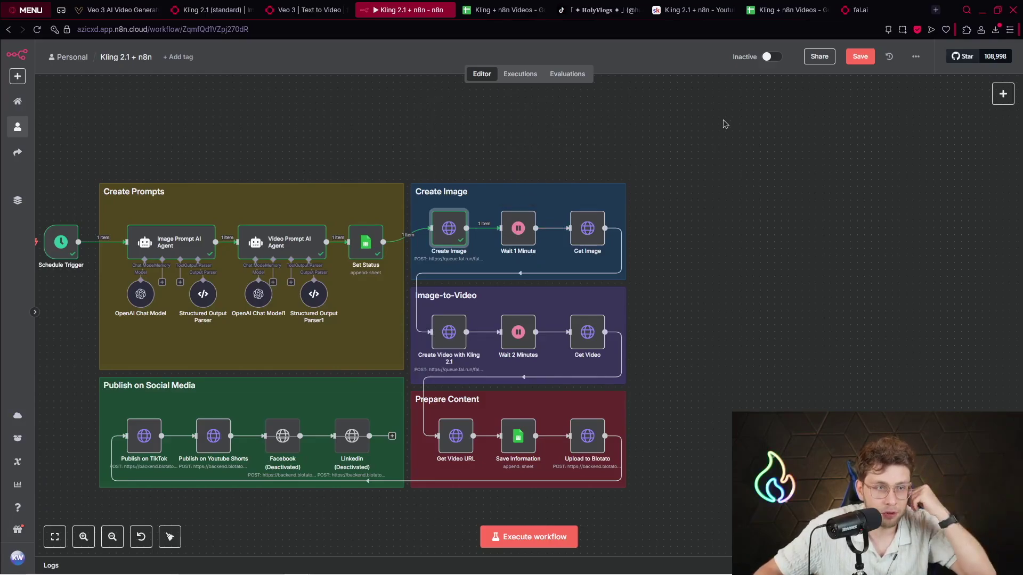
Step: On fal.ai, open the request history of the flux-pro/v1.1 model and examine the newest request's prompt and generated image
{"action": "left_click", "coordinate": [315, 10]}
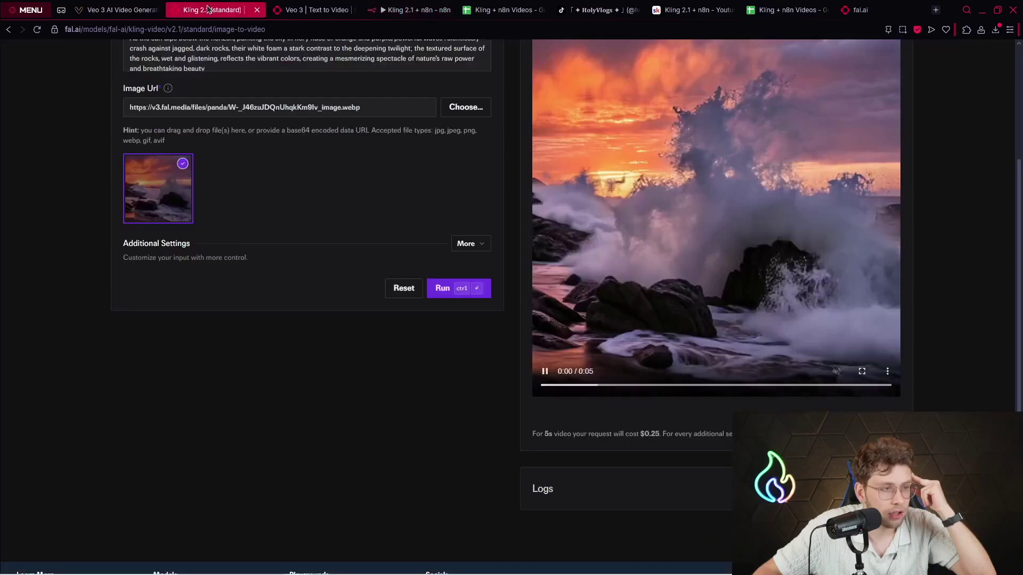
{"action": "scroll", "coordinate": [344, 72], "scroll_direction": "up", "scroll_amount": 2}
{"action": "left_click", "coordinate": [29, 60]}
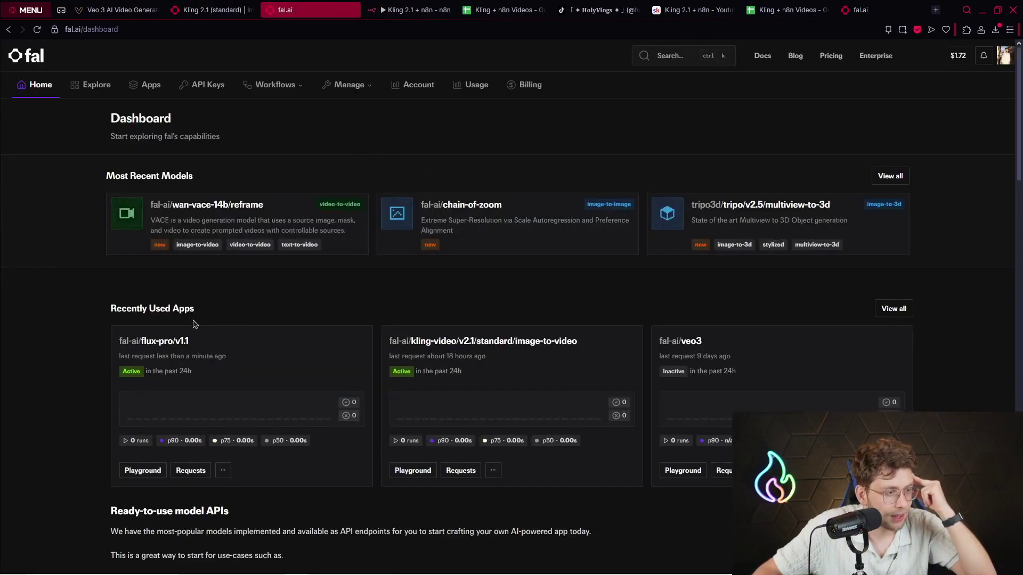
{"action": "left_click", "coordinate": [188, 344]}
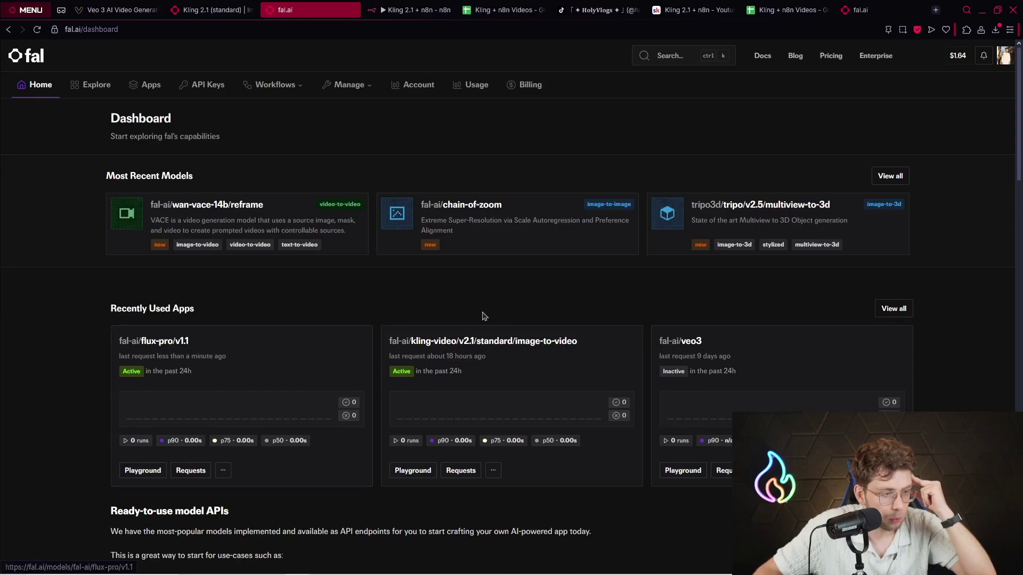
{"action": "left_click", "coordinate": [273, 167]}
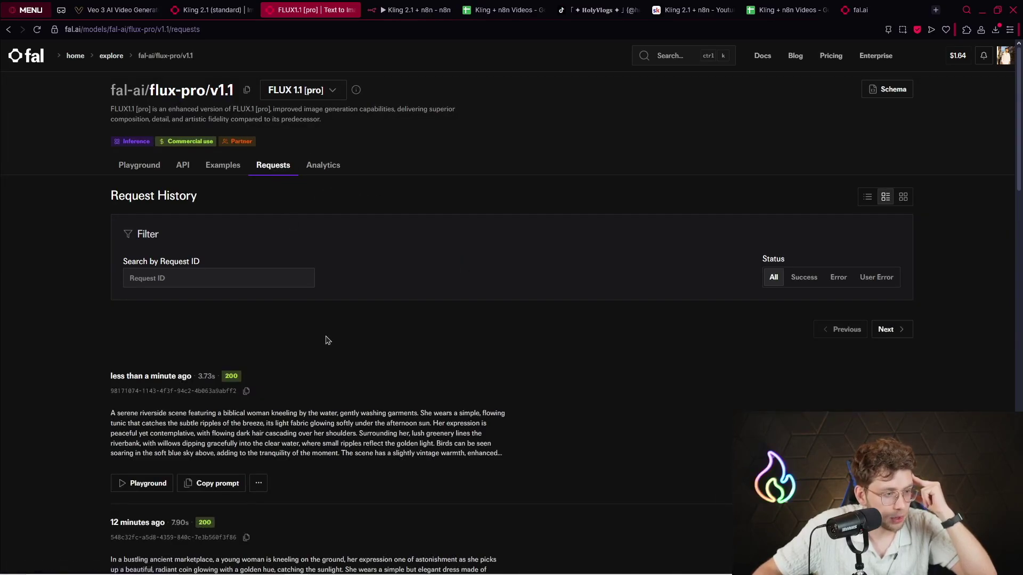
{"action": "scroll", "coordinate": [326, 337], "scroll_direction": "down", "scroll_amount": 2}
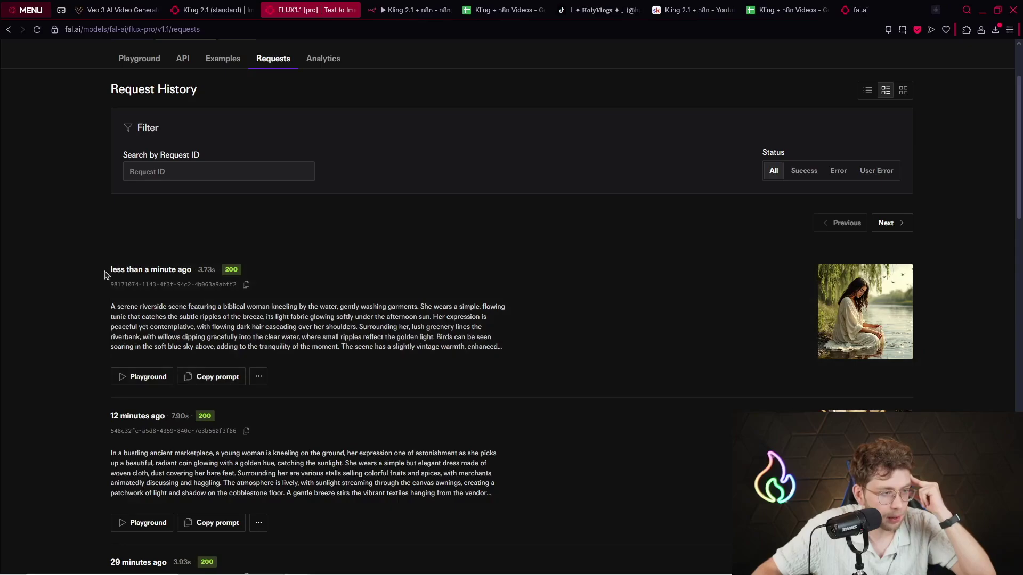
{"action": "left_click_drag", "start_coordinate": [104, 275], "coordinate": [193, 276]}
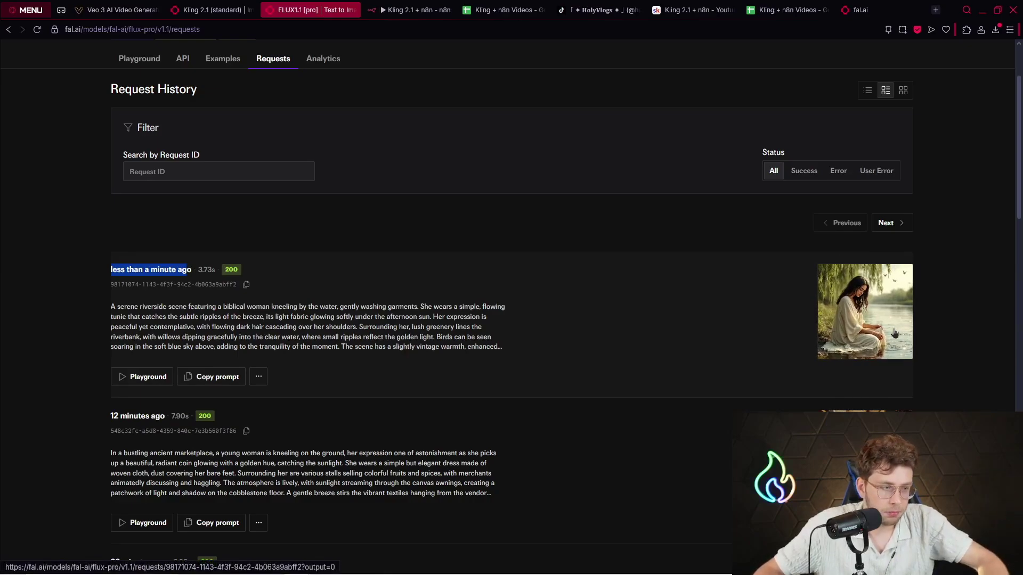
{"action": "scroll", "coordinate": [667, 304], "scroll_direction": "down", "scroll_amount": 3}
{"action": "scroll", "coordinate": [648, 306], "scroll_direction": "up", "scroll_amount": 4}
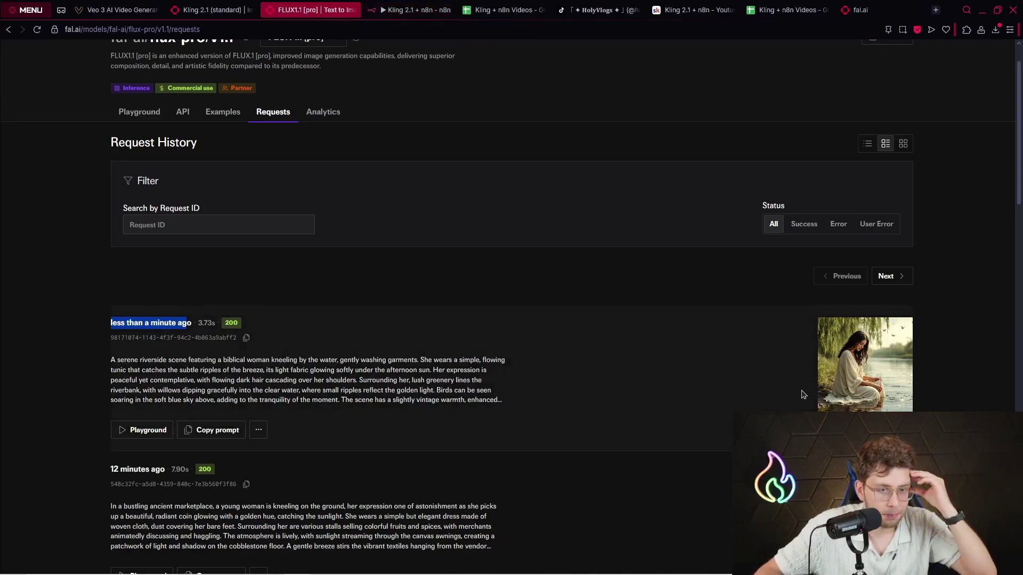
Step: View the newest flux-pro/v1.1 request's generated image at full size, and leave the request's details
{"action": "left_click", "coordinate": [858, 376]}
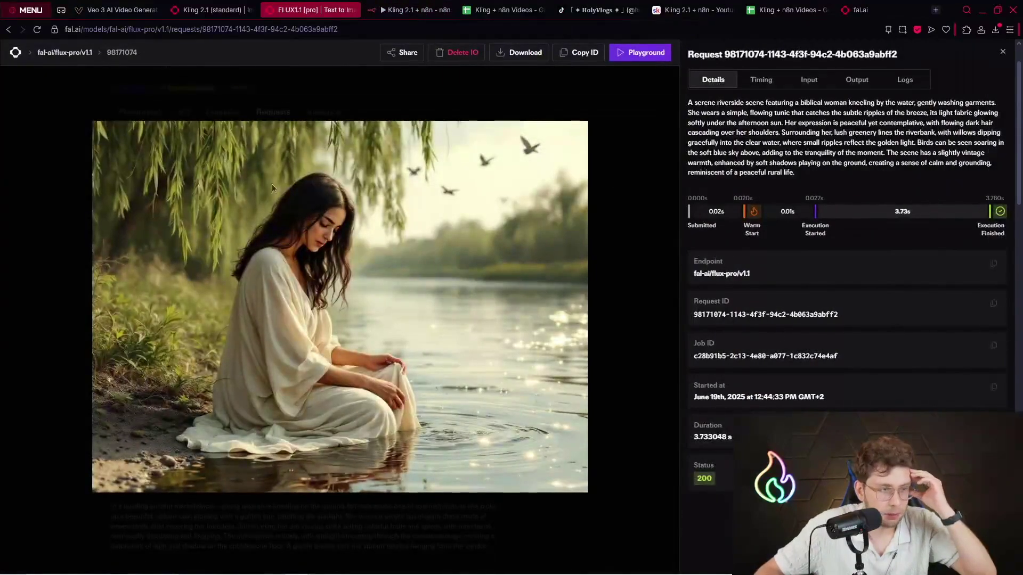
{"action": "left_click", "coordinate": [9, 29]}
{"action": "left_click", "coordinate": [213, 10]}
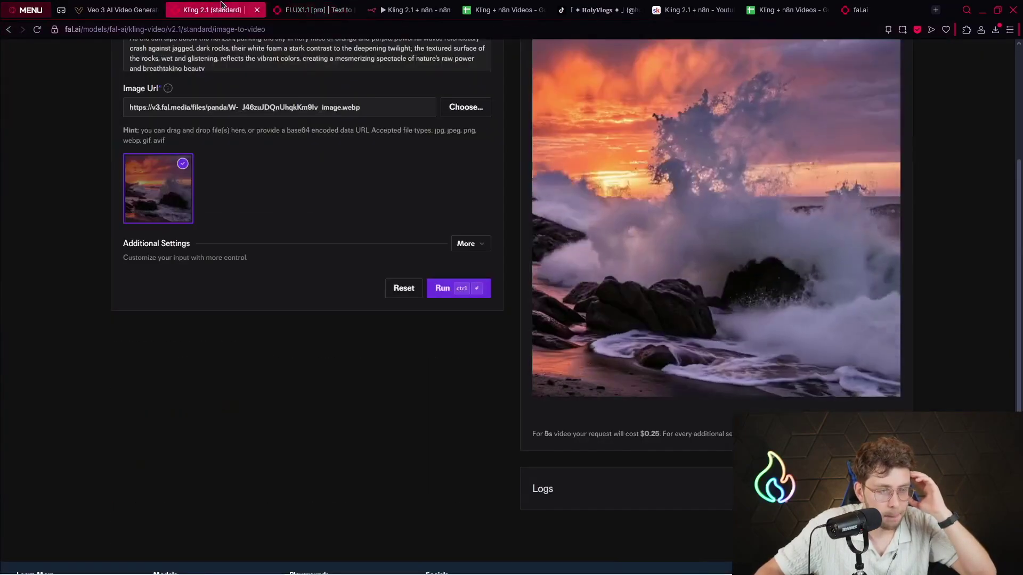
Step: In the n8n workflow, set the Wait 1 Minute node's wait amount to 1 second, run the node, and return to the canvas
{"action": "left_click", "coordinate": [419, 8]}
{"action": "mouse_move", "coordinate": [507, 207]}
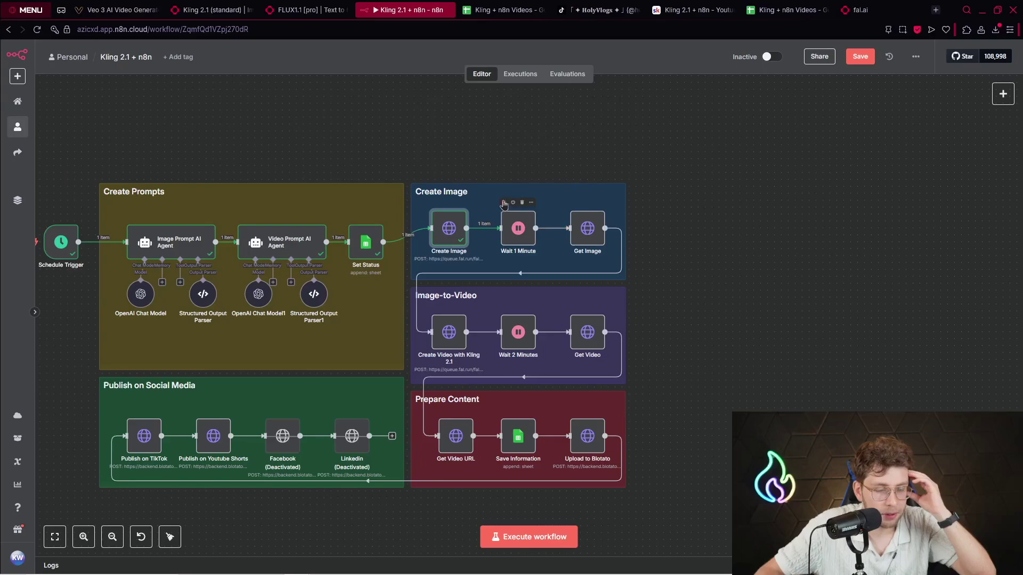
{"action": "double_click", "coordinate": [517, 227]}
{"action": "left_click_drag", "start_coordinate": [482, 163], "coordinate": [445, 166]}
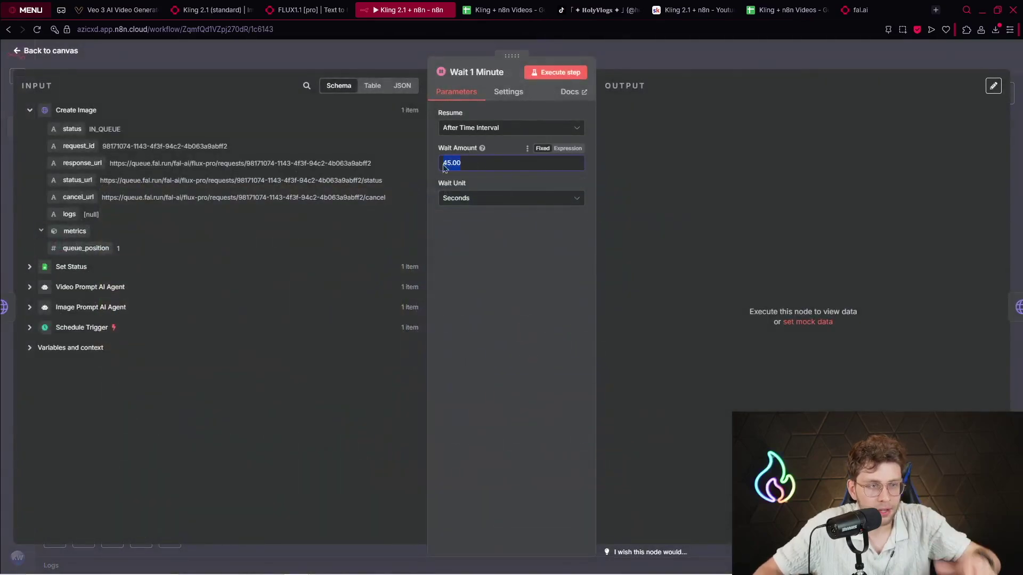
{"action": "type", "text": "1"}
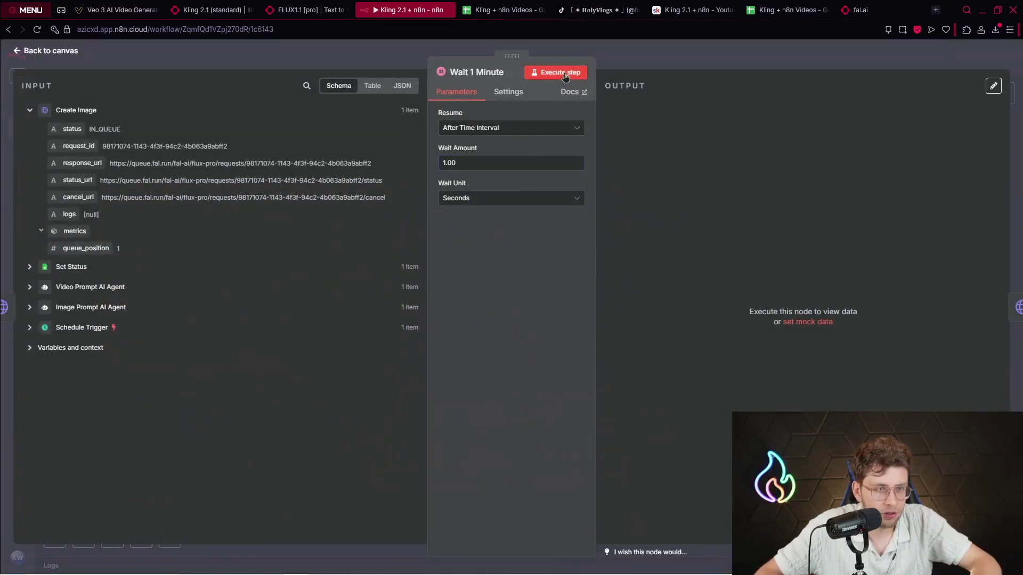
{"action": "left_click", "coordinate": [564, 75]}
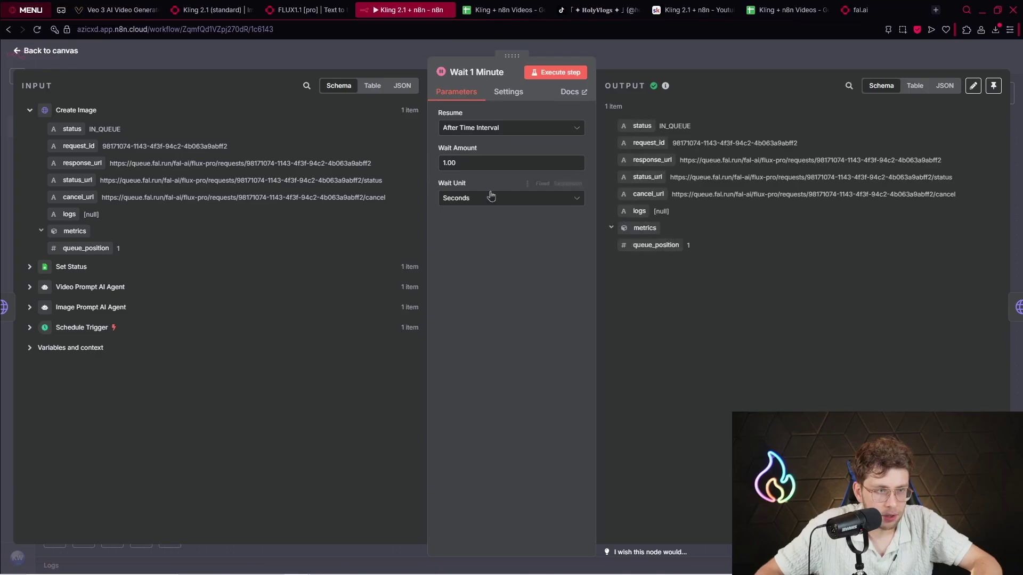
{"action": "key", "text": "Escape"}
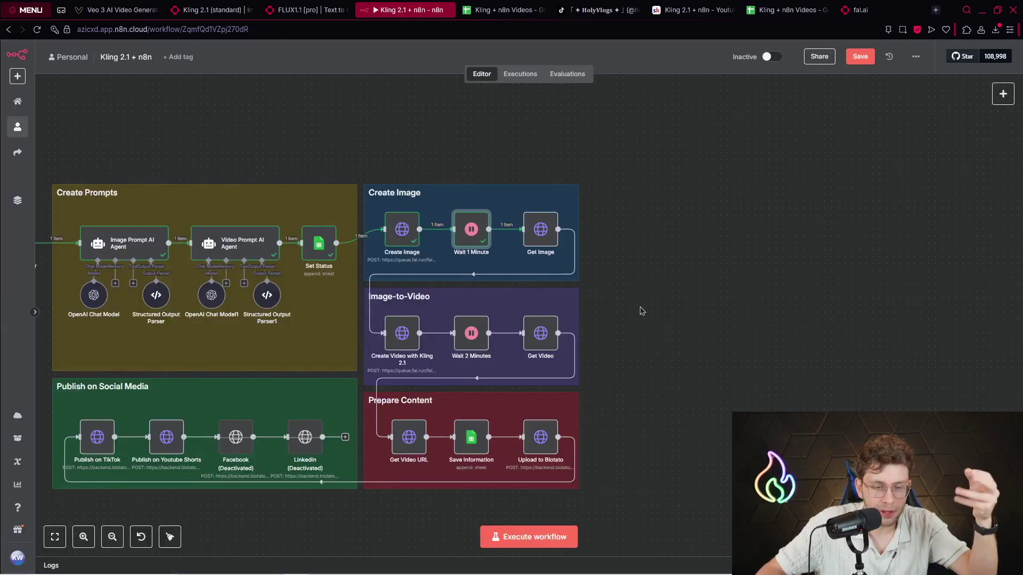
Step: Open the Get Image node and examine the response_url expression used as its request URL
{"action": "left_click", "coordinate": [546, 237]}
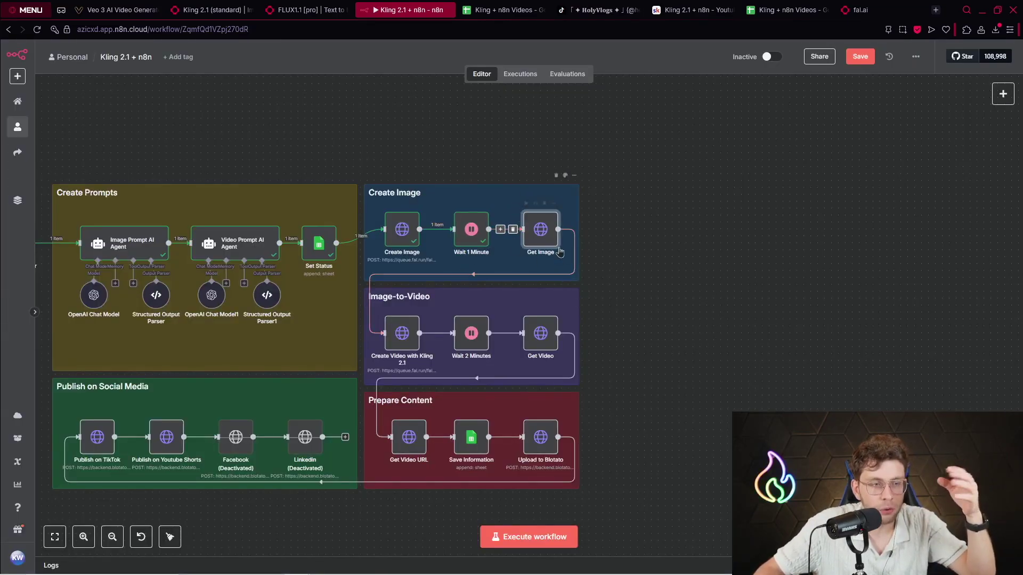
{"action": "double_click", "coordinate": [547, 239]}
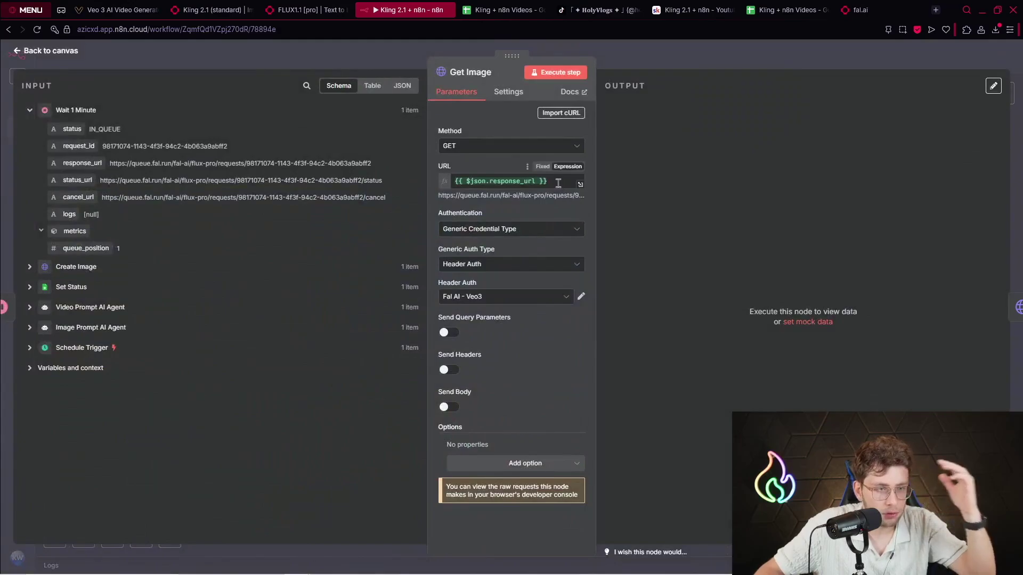
{"action": "left_click_drag", "start_coordinate": [547, 181], "coordinate": [464, 179]}
{"action": "left_click", "coordinate": [645, 221]}
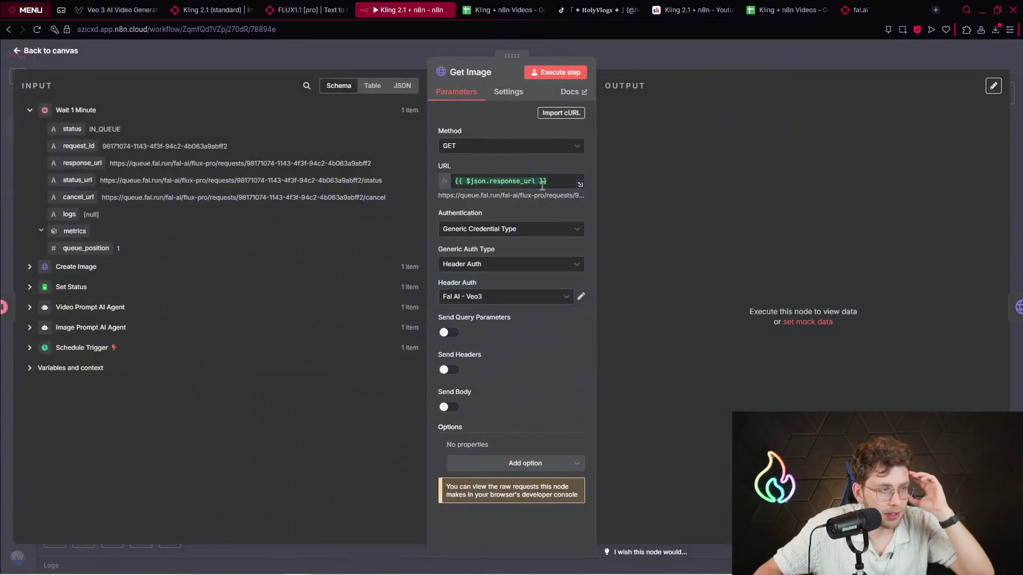
Step: Map Wait 1 Minute's response_url into the Get Image URL a second time, and undo the duplicate expression
{"action": "left_click_drag", "start_coordinate": [80, 163], "coordinate": [552, 187]}
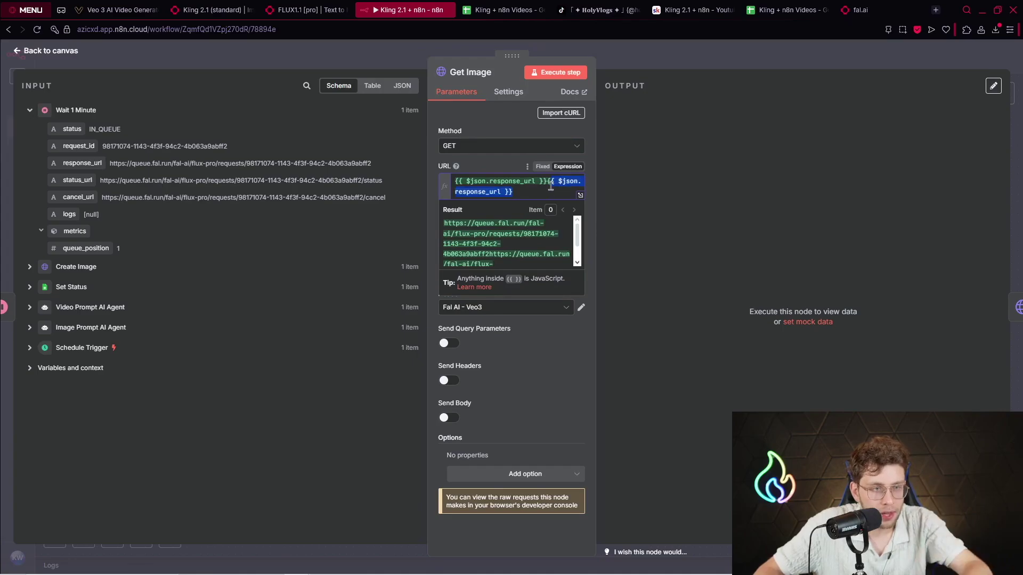
{"action": "key", "text": "ctrl+z"}
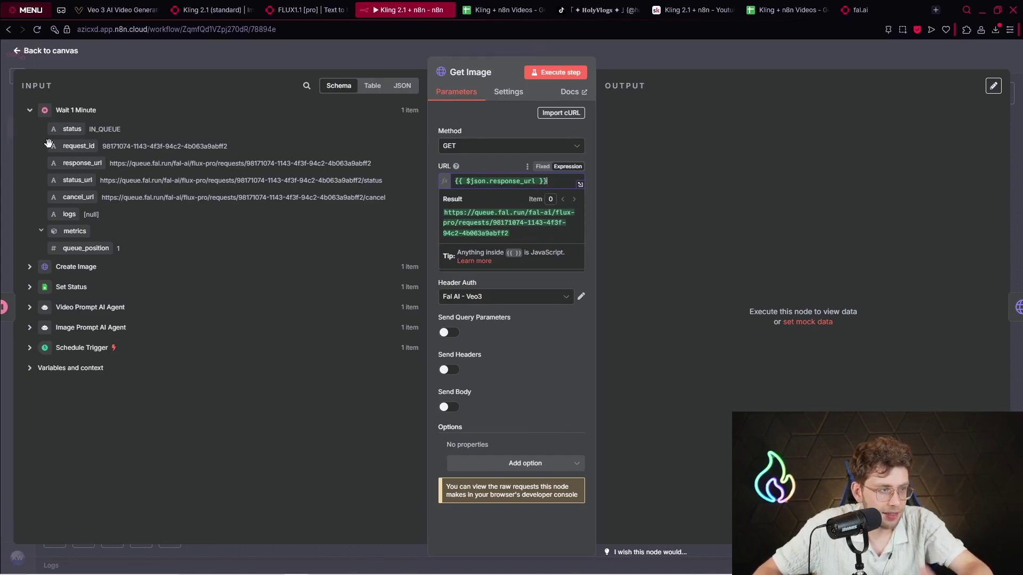
{"action": "left_click", "coordinate": [756, 295]}
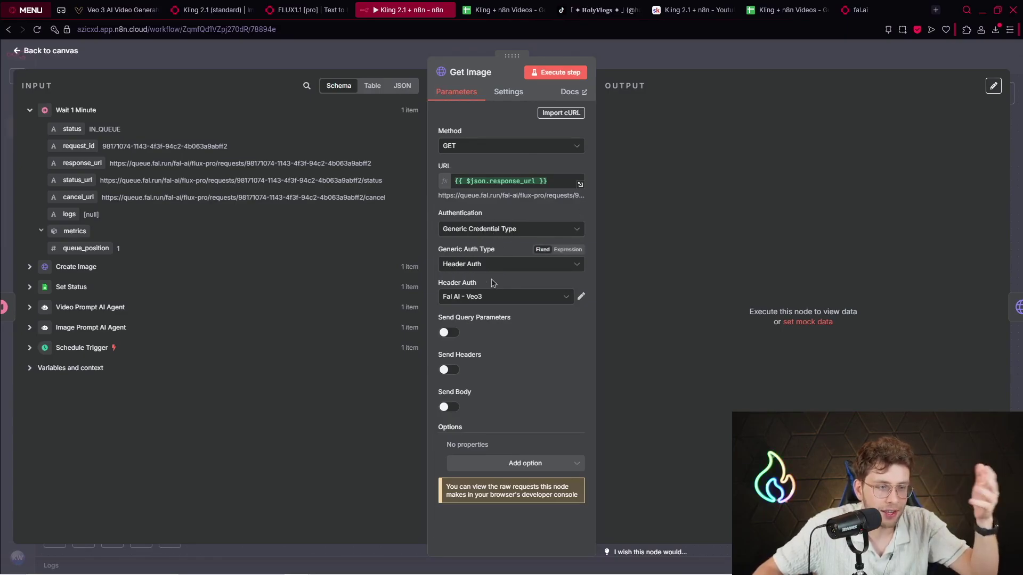
Step: Check the Get Image node's Fal AI - Veo3 header authentication credential and run the node
{"action": "left_click", "coordinate": [495, 298]}
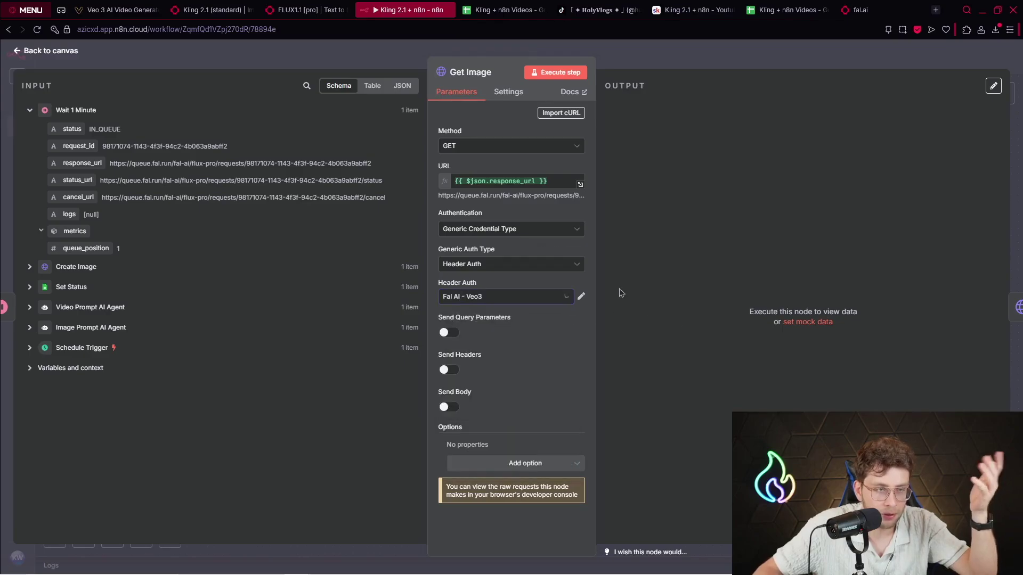
{"action": "left_click", "coordinate": [495, 300]}
{"action": "left_click", "coordinate": [551, 77]}
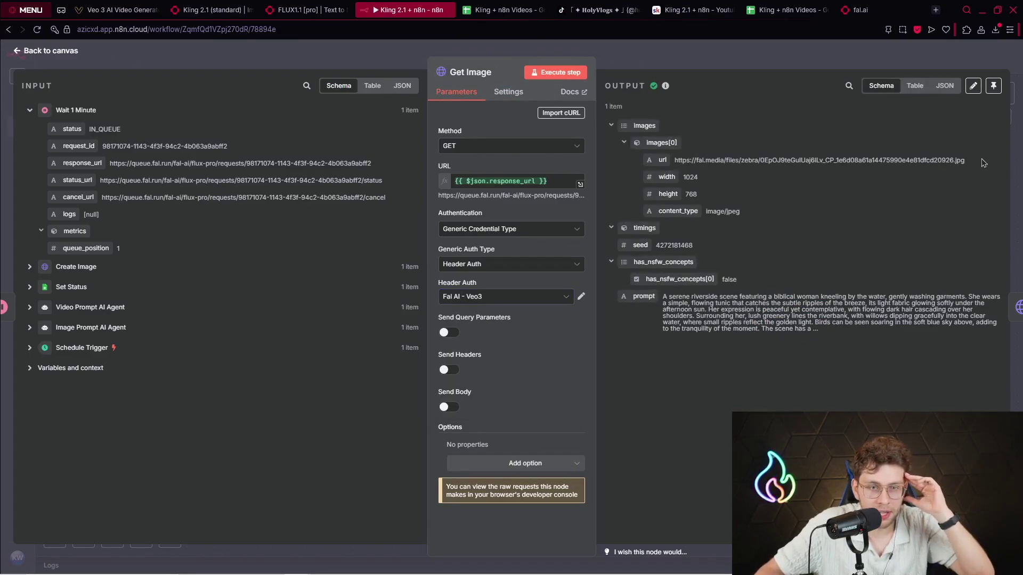
Step: Copy the image url from the Get Image output and open it in a new browser tab to view the generated image
{"action": "left_click_drag", "start_coordinate": [984, 163], "coordinate": [673, 161]}
{"action": "key", "text": "ctrl+c"}
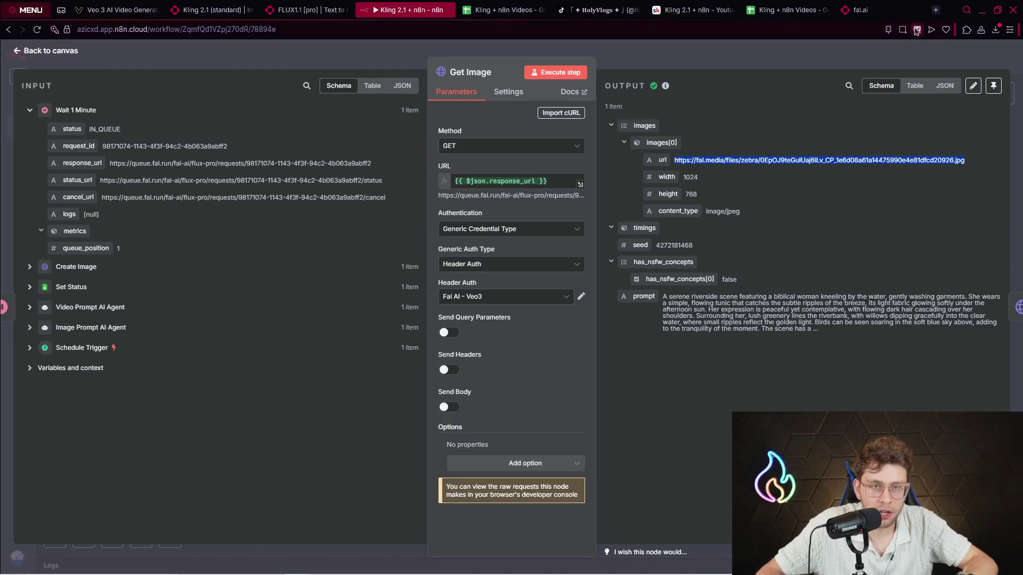
{"action": "left_click", "coordinate": [936, 10]}
{"action": "key", "text": "ctrl+v"}
{"action": "key", "text": "Return"}
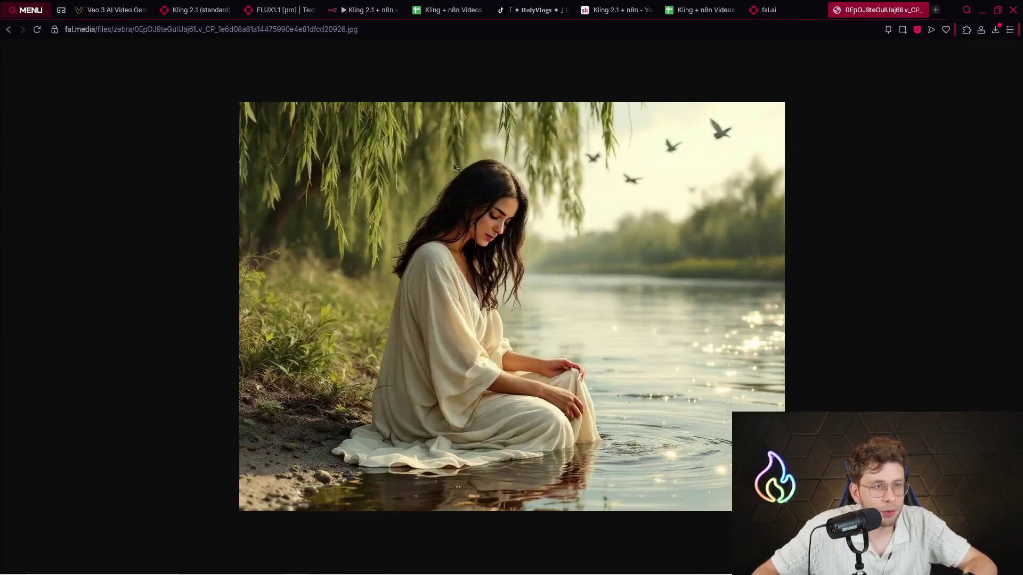
Step: Back in n8n, open the Create Video with Kling 2.1 node and examine its request URL in the expanded expression editor
{"action": "left_click", "coordinate": [371, 9]}
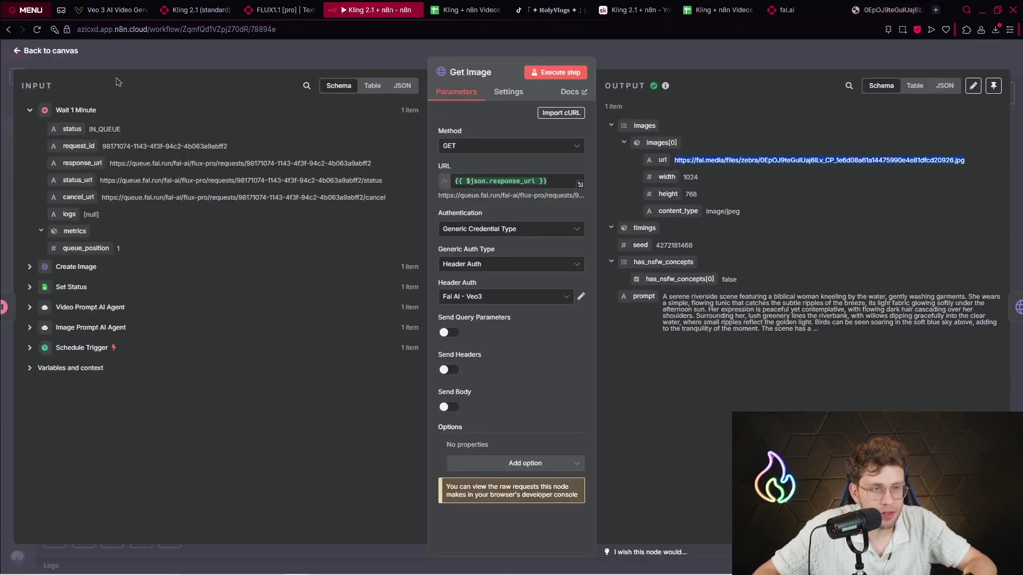
{"action": "left_click", "coordinate": [48, 68]}
{"action": "scroll", "coordinate": [600, 220], "scroll_direction": "down", "scroll_amount": 2}
{"action": "scroll", "coordinate": [599, 221], "scroll_direction": "left", "scroll_amount": 2}
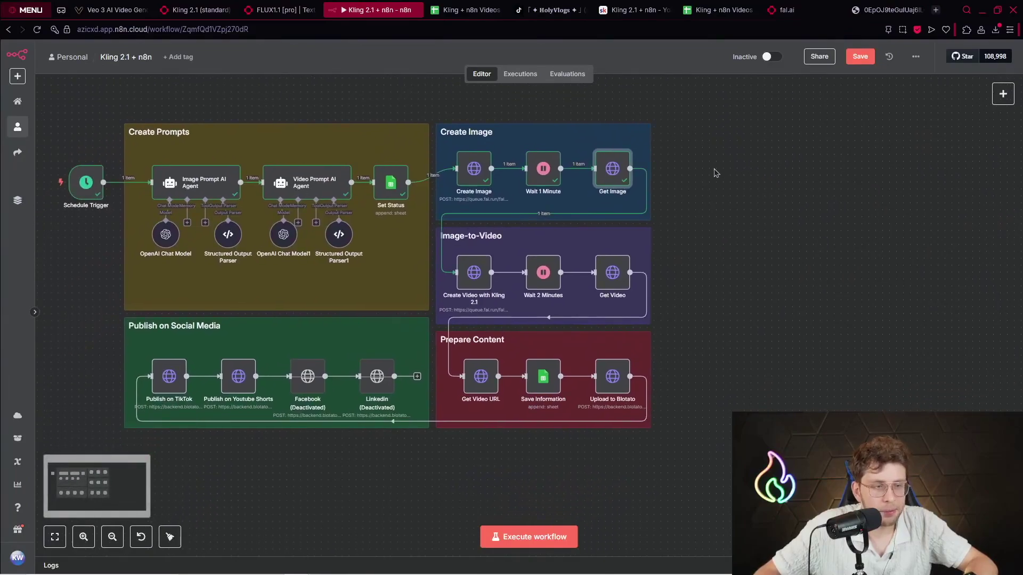
{"action": "double_click", "coordinate": [475, 274]}
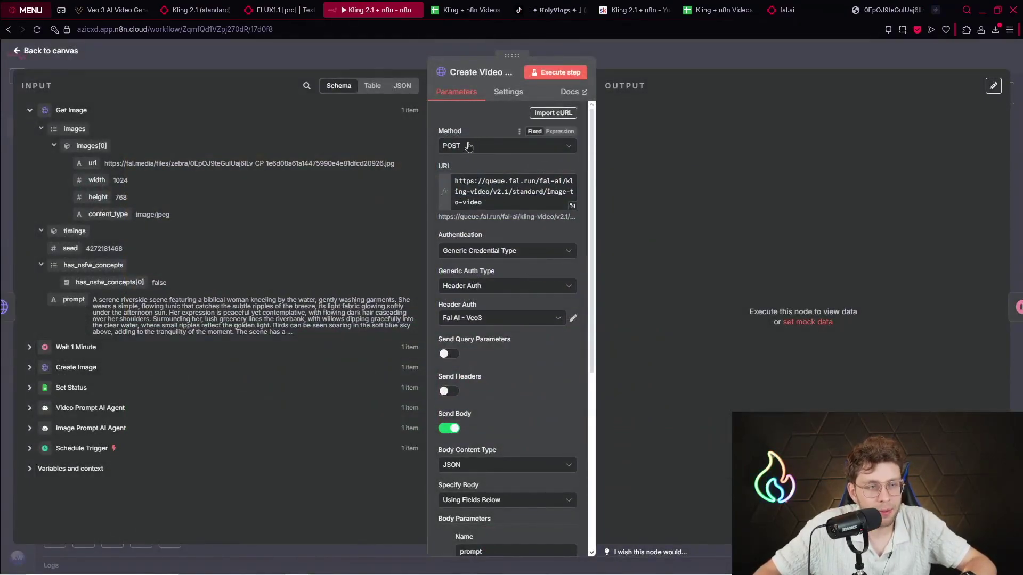
{"action": "left_click", "coordinate": [513, 192]}
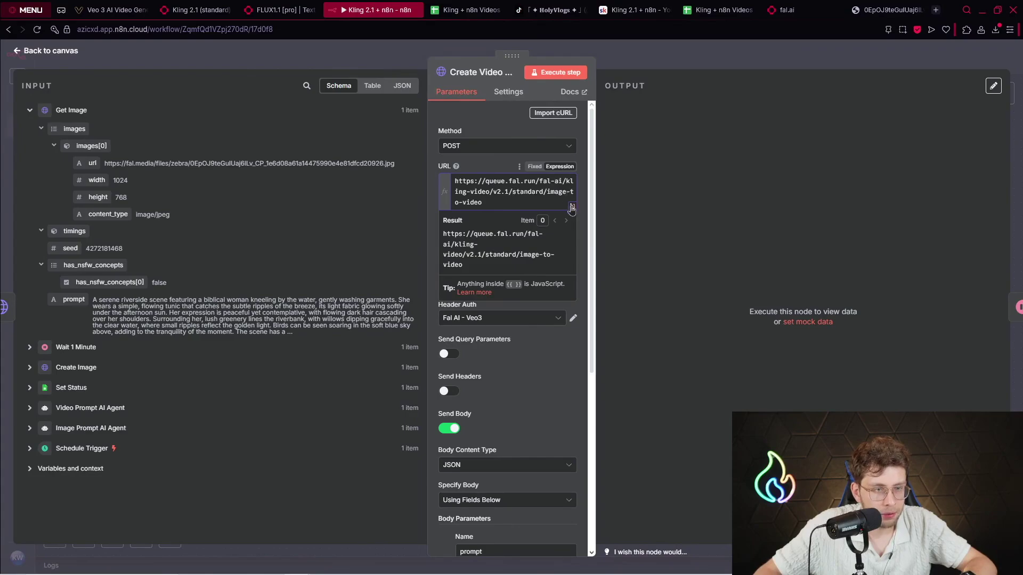
{"action": "left_click", "coordinate": [572, 207]}
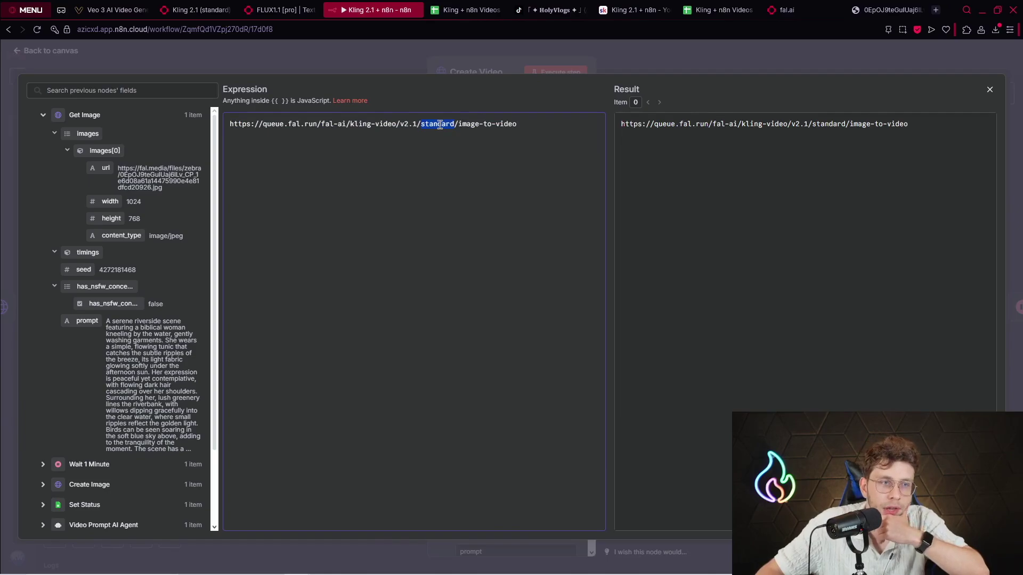
Step: On fal.ai's Kling 2.1 Standard image-to-video page, examine the price of a 5-second video and of each additional second
{"action": "left_click", "coordinate": [283, 9]}
{"action": "scroll", "coordinate": [413, 150], "scroll_direction": "up", "scroll_amount": 1}
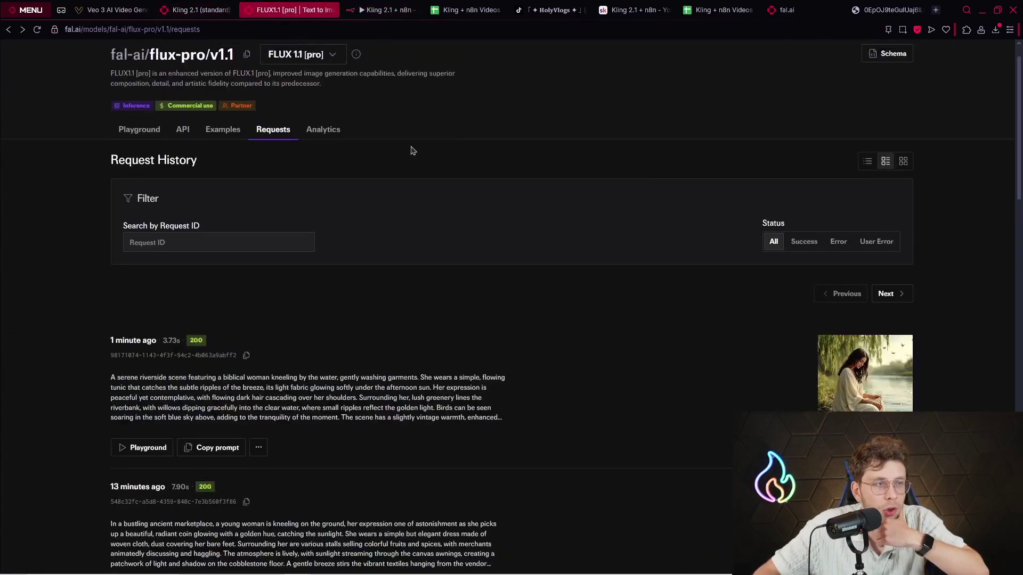
{"action": "left_click", "coordinate": [202, 10]}
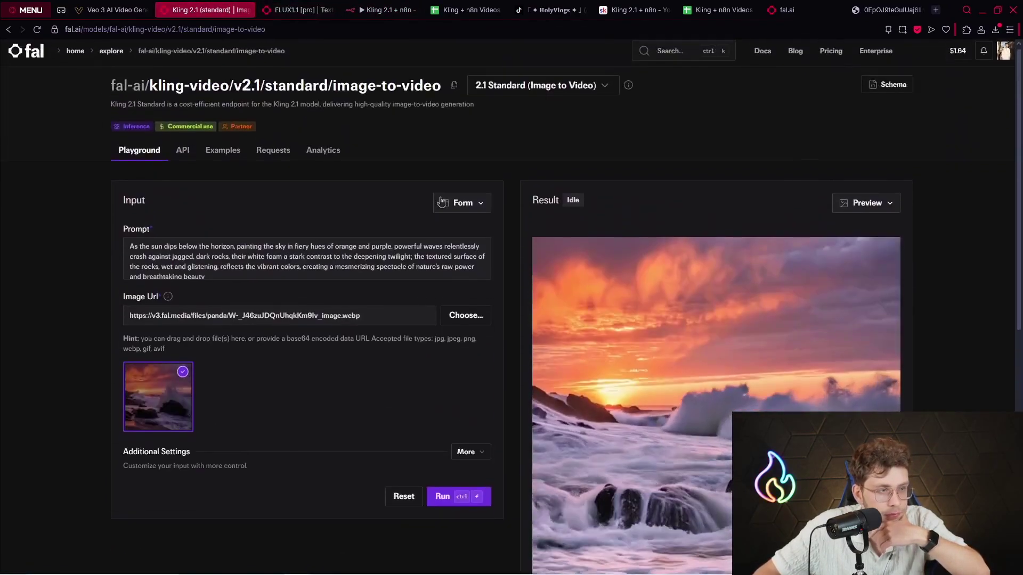
{"action": "scroll", "coordinate": [442, 201], "scroll_direction": "up", "scroll_amount": 1}
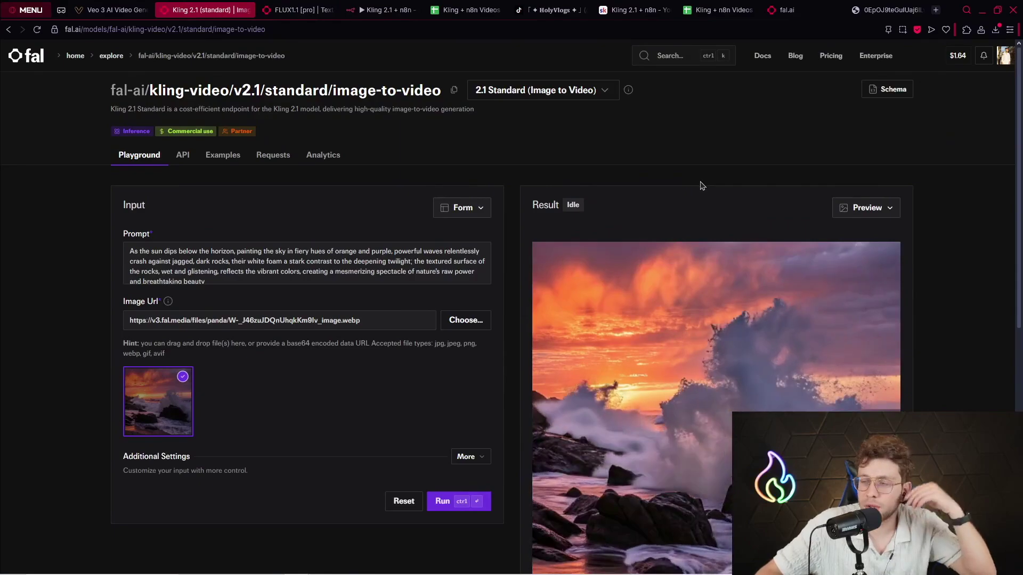
{"action": "scroll", "coordinate": [701, 185], "scroll_direction": "down", "scroll_amount": 4}
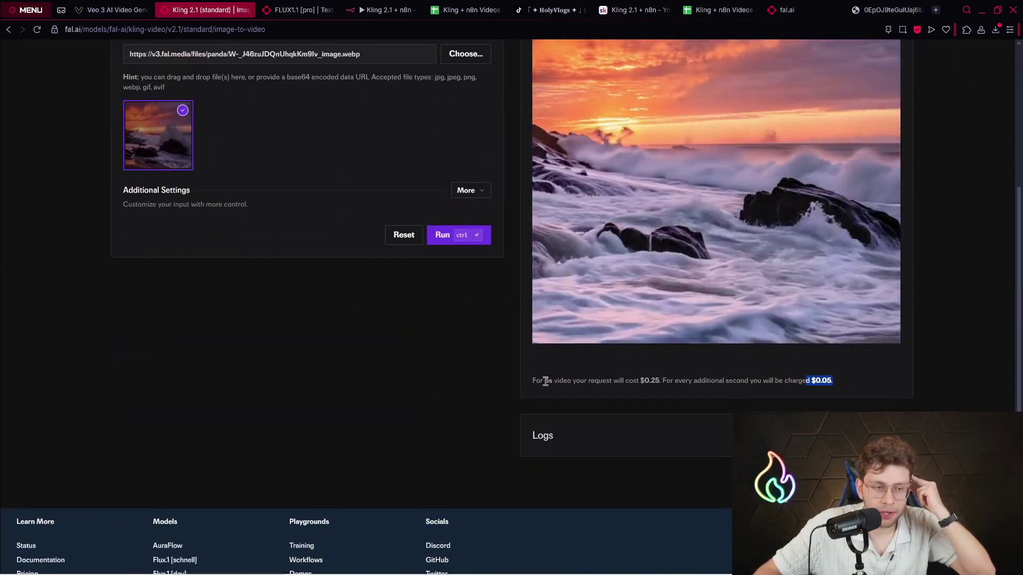
{"action": "double_click", "coordinate": [548, 382]}
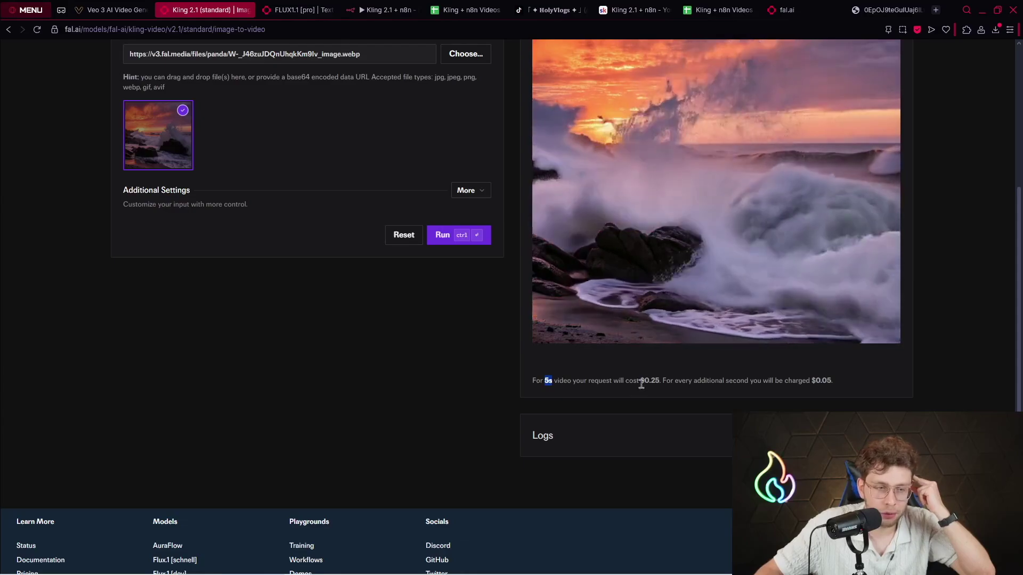
{"action": "double_click", "coordinate": [653, 381]}
{"action": "left_click_drag", "start_coordinate": [651, 381], "coordinate": [645, 381]}
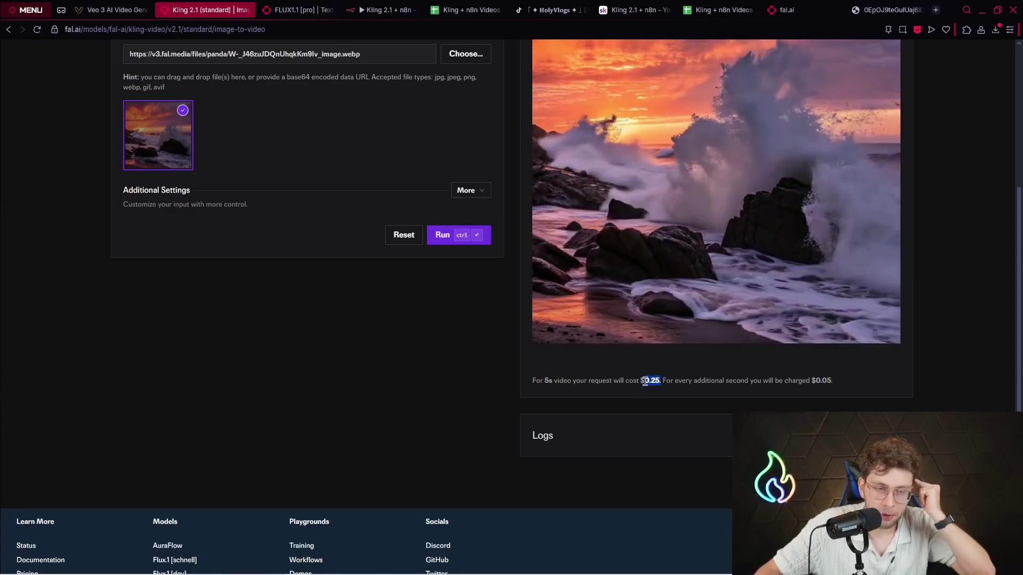
Step: Switch the fal.ai model to 2.1 Master (Image to Video) and examine its price for a 5-second video
{"action": "scroll", "coordinate": [647, 380], "scroll_direction": "up", "scroll_amount": 2}
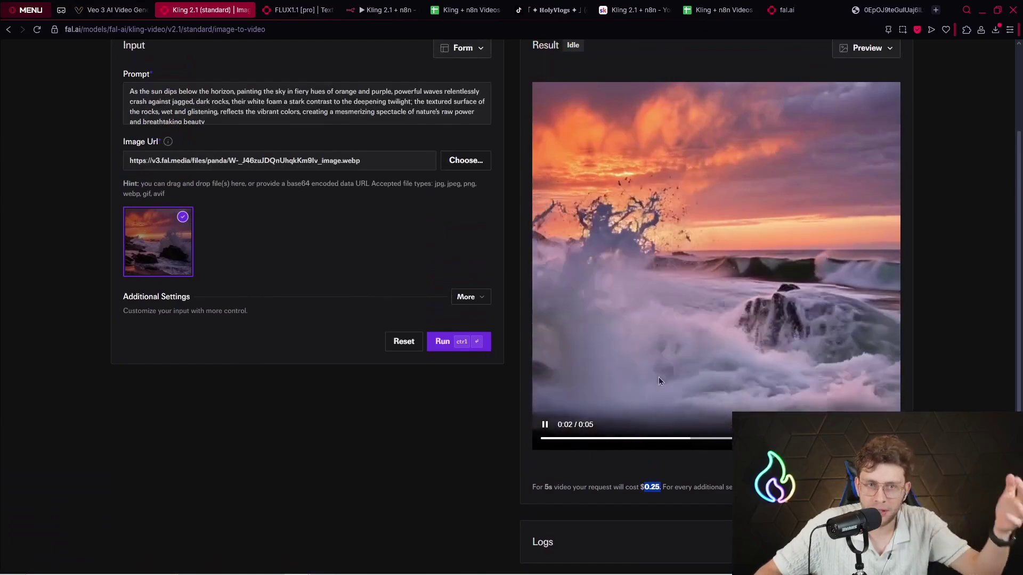
{"action": "scroll", "coordinate": [658, 376], "scroll_direction": "up", "scroll_amount": 3}
{"action": "left_click", "coordinate": [596, 90]}
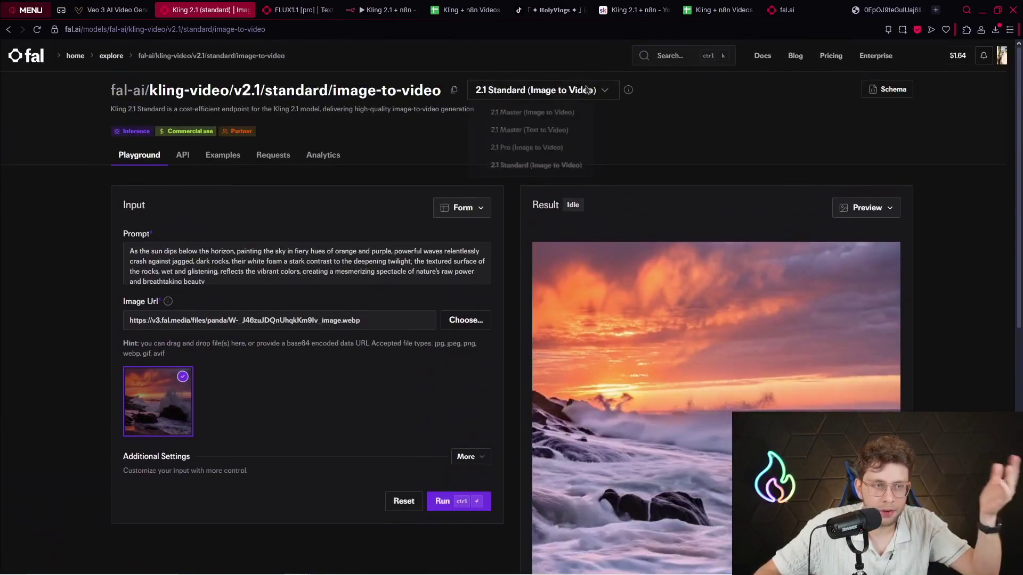
{"action": "left_click", "coordinate": [492, 114]}
{"action": "scroll", "coordinate": [852, 242], "scroll_direction": "down", "scroll_amount": 2}
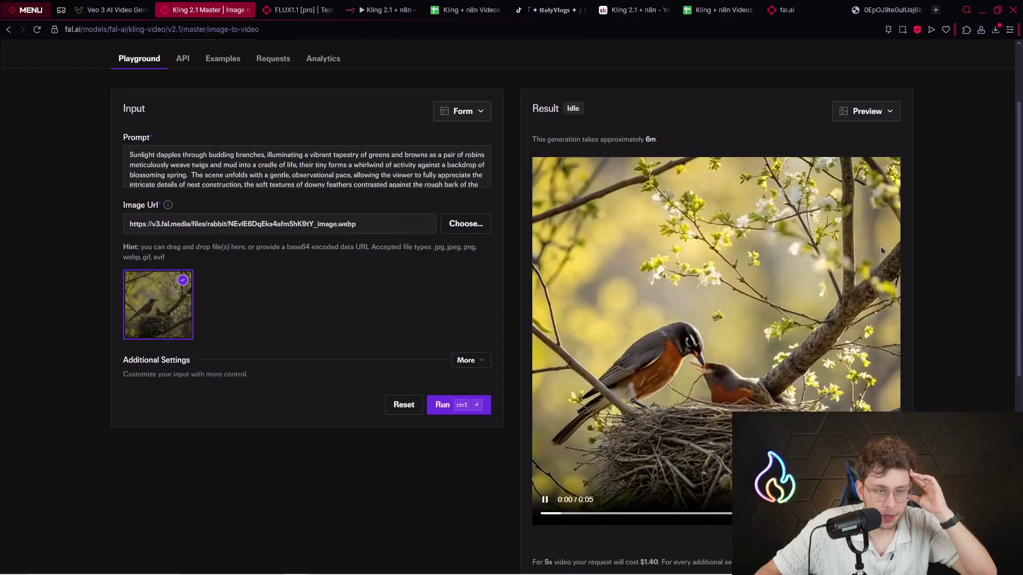
{"action": "scroll", "coordinate": [880, 246], "scroll_direction": "down", "scroll_amount": 1}
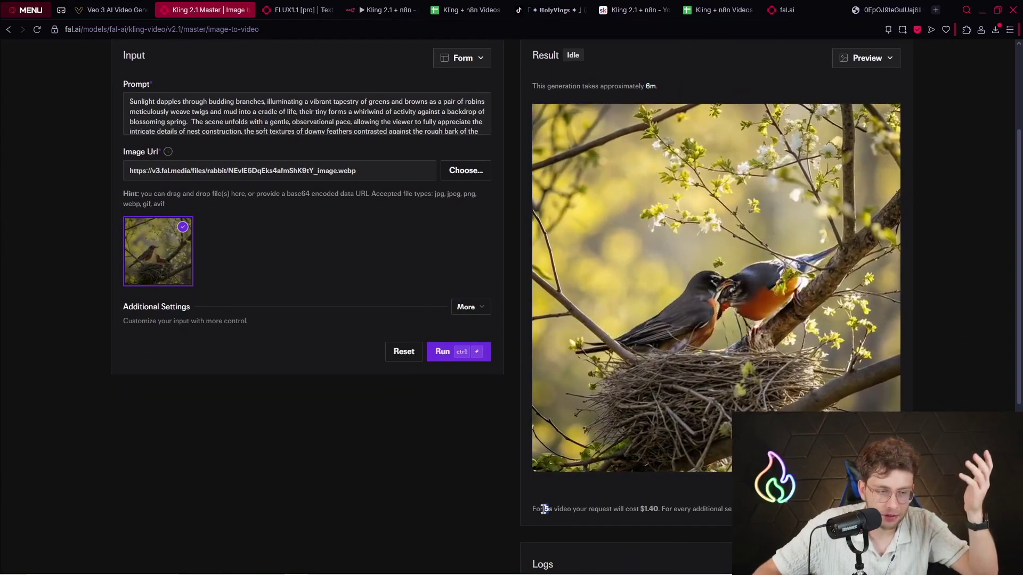
{"action": "left_click_drag", "start_coordinate": [651, 511], "coordinate": [657, 512]}
{"action": "left_click", "coordinate": [656, 510]}
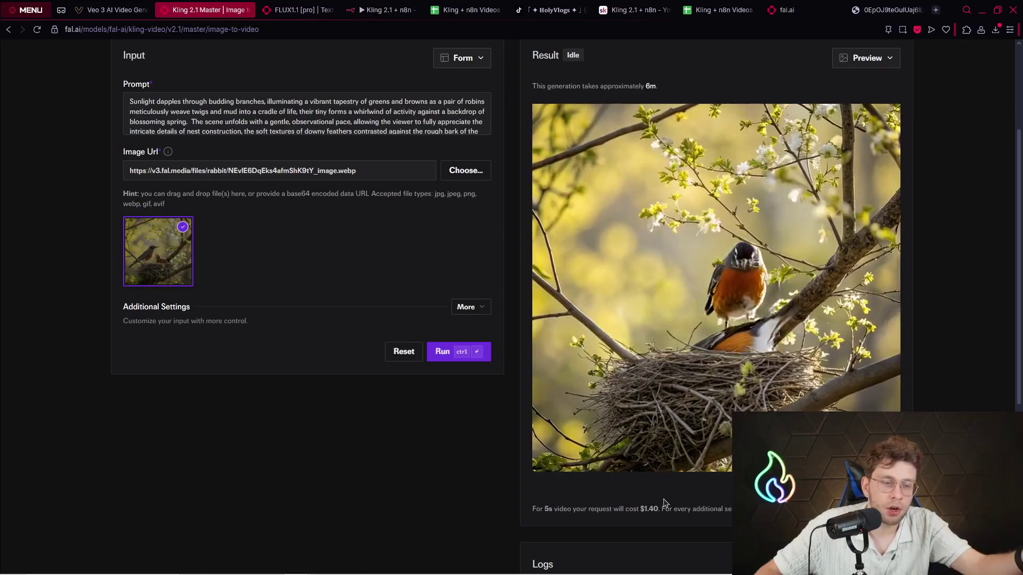
{"action": "scroll", "coordinate": [692, 234], "scroll_direction": "up", "scroll_amount": 3}
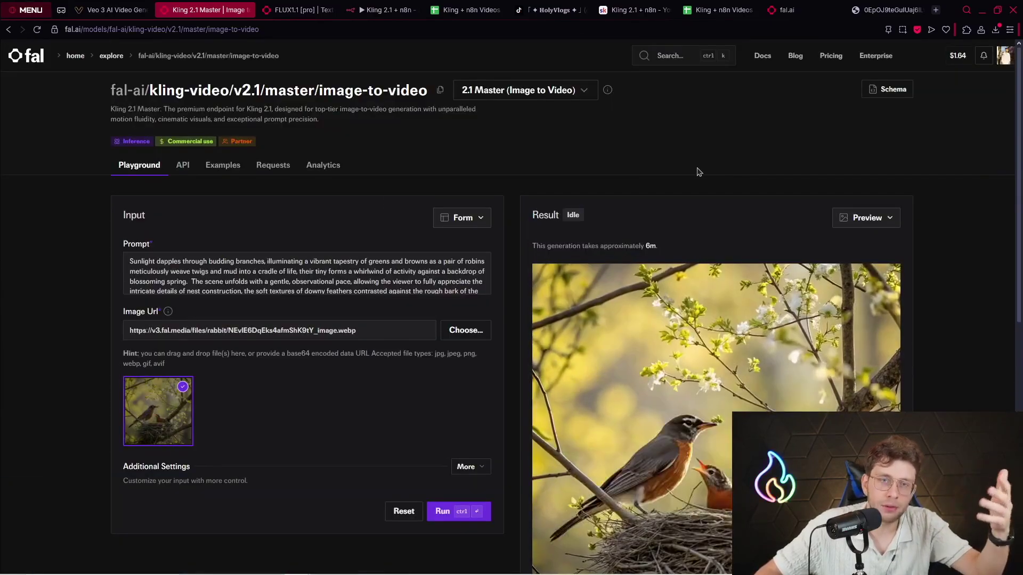
{"action": "scroll", "coordinate": [699, 171], "scroll_direction": "down", "scroll_amount": 3}
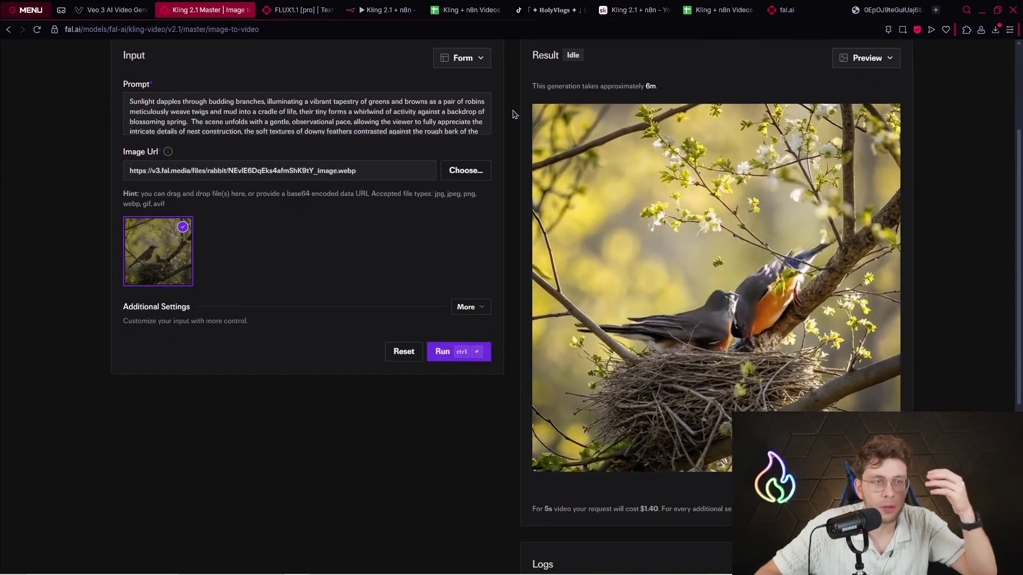
Step: Return to the n8n workflow, close the expanded expression editor and review the request URL in the Create Video with Kling 2.1 node
{"action": "mouse_move", "coordinate": [611, 145]}
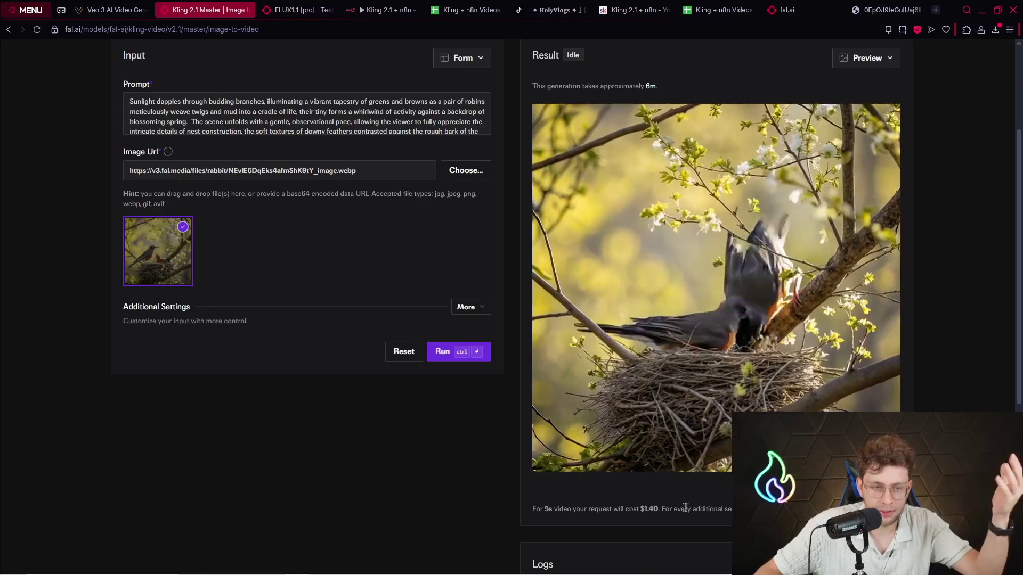
{"action": "scroll", "coordinate": [682, 506], "scroll_direction": "up", "scroll_amount": 3}
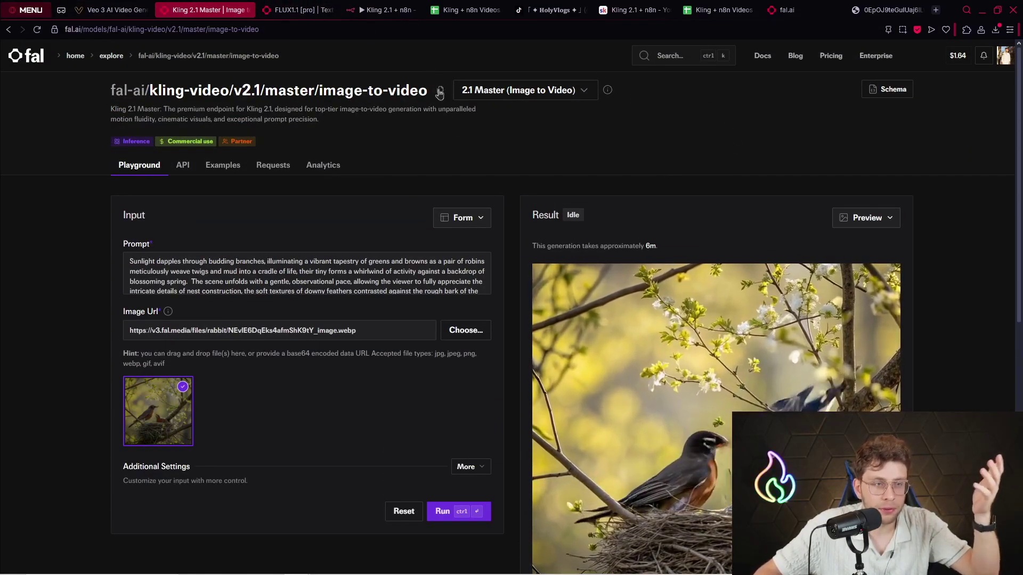
{"action": "left_click", "coordinate": [399, 8]}
{"action": "left_click", "coordinate": [434, 118]}
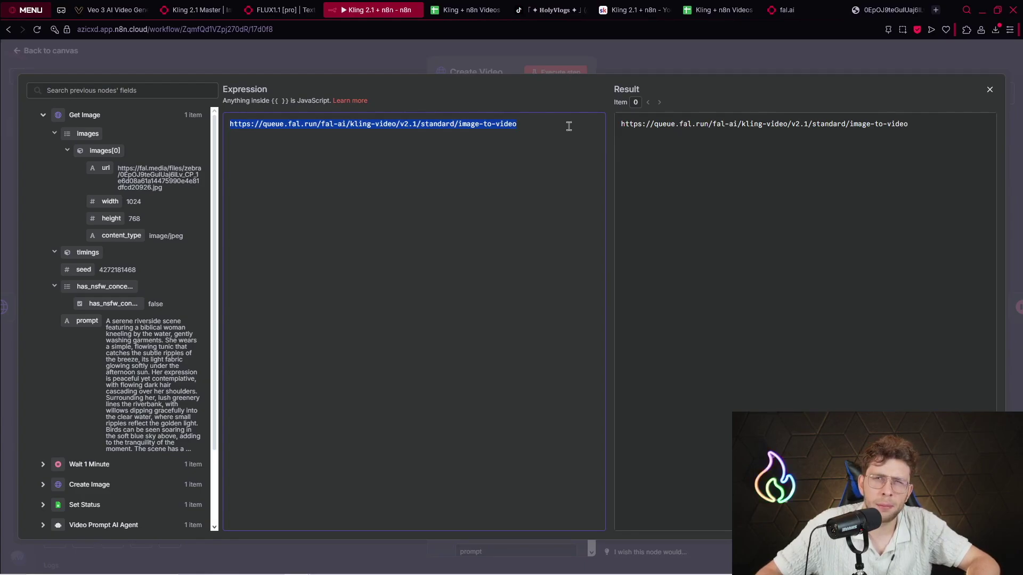
{"action": "left_click", "coordinate": [990, 91]}
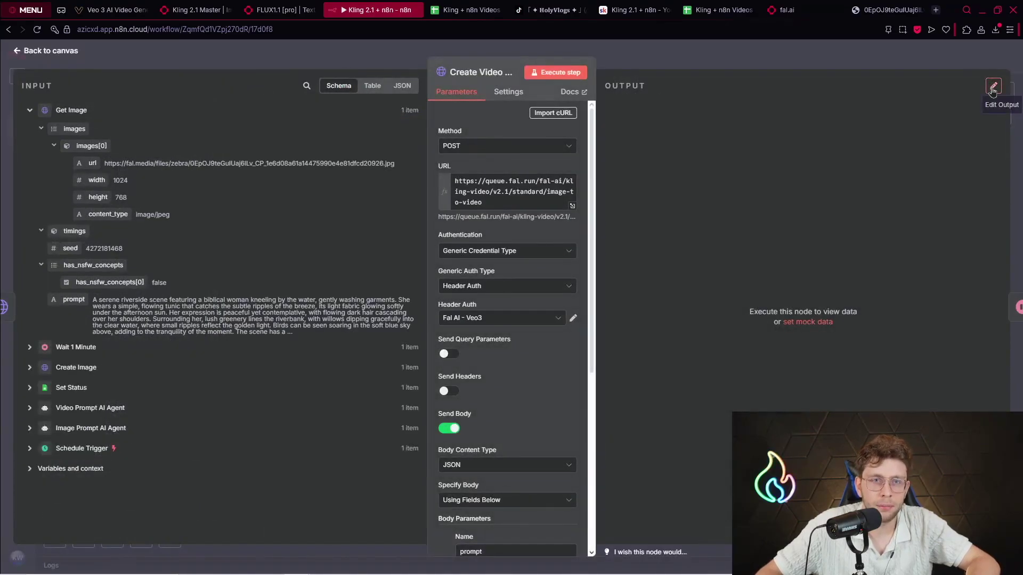
{"action": "left_click", "coordinate": [505, 192]}
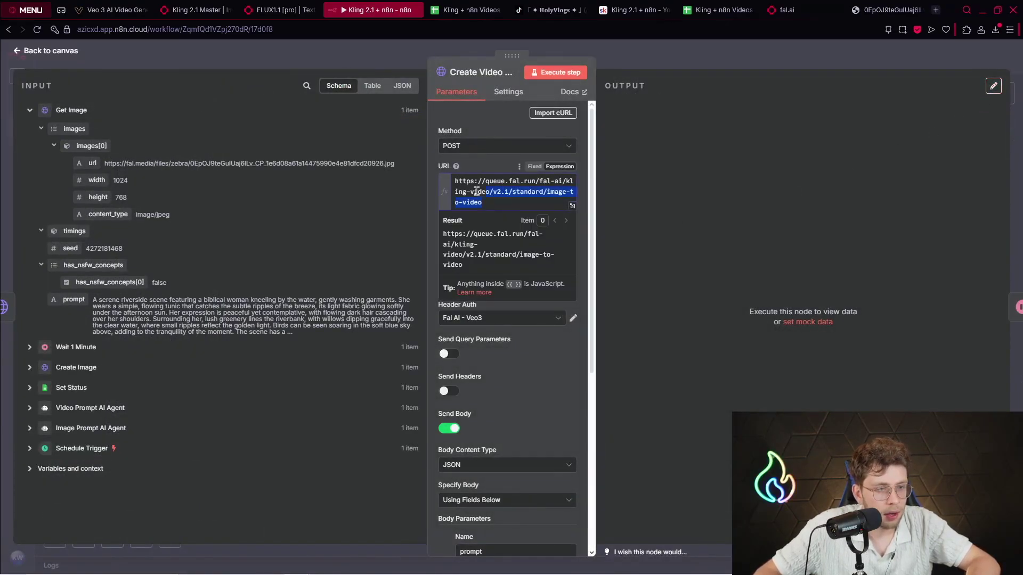
{"action": "key", "text": "ctrl+a"}
{"action": "left_click", "coordinate": [479, 188]}
{"action": "left_click", "coordinate": [535, 354]}
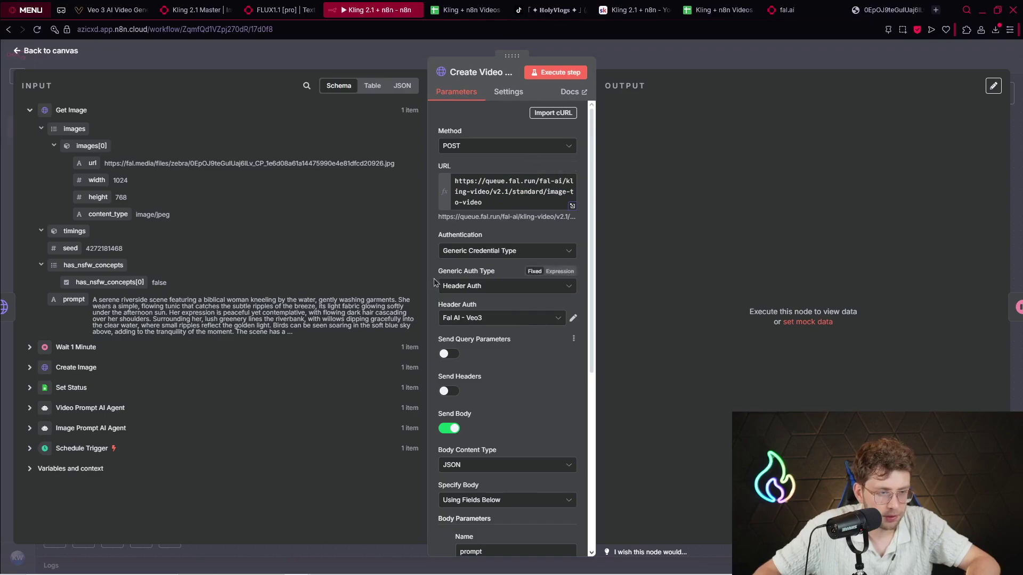
Step: Map the Video Prompt AI Agent's video_prompt output to the value of the prompt body parameter
{"action": "scroll", "coordinate": [516, 211], "scroll_direction": "down", "scroll_amount": 3}
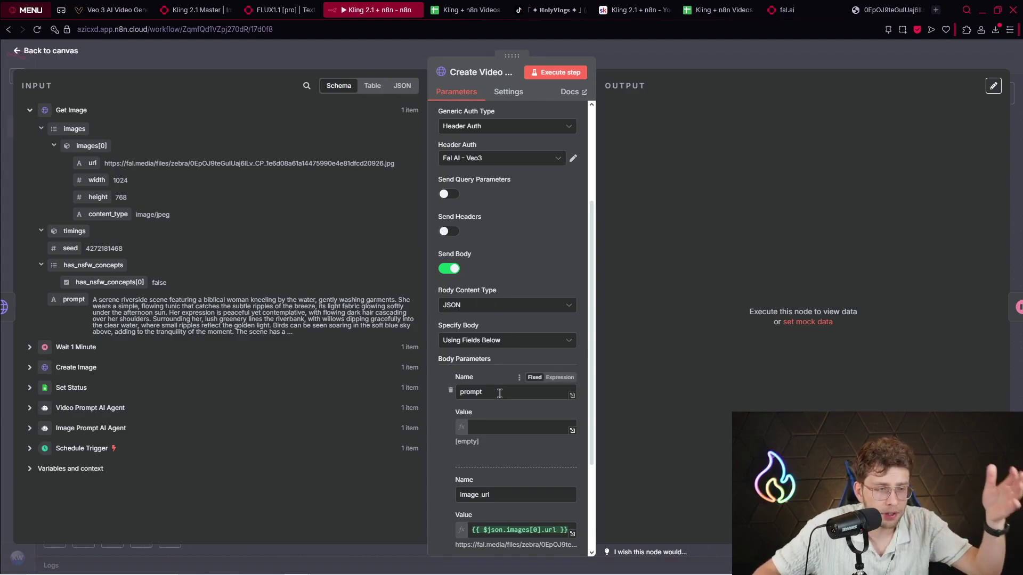
{"action": "left_click_drag", "start_coordinate": [500, 394], "coordinate": [459, 392]}
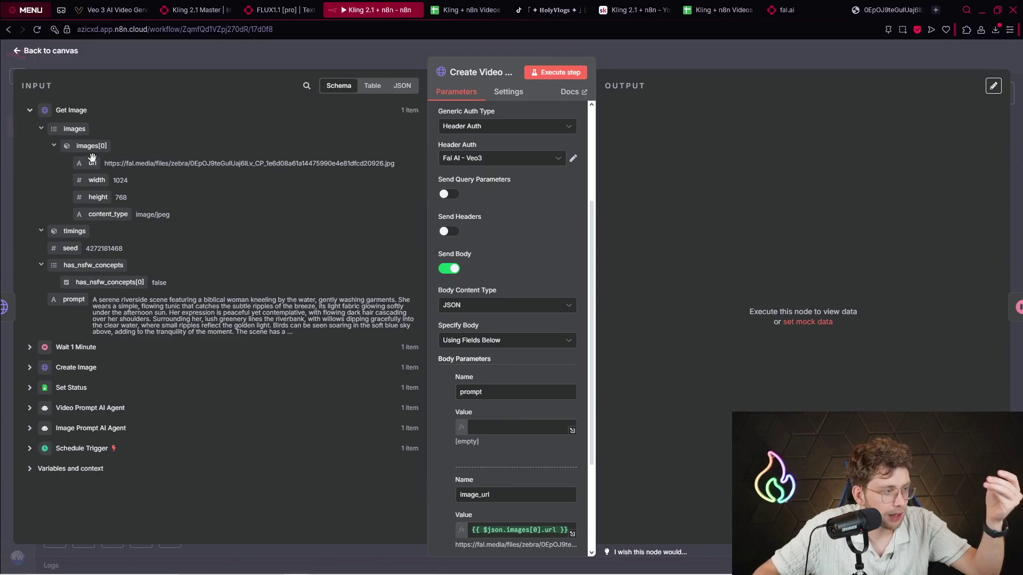
{"action": "left_click", "coordinate": [30, 409]}
{"action": "scroll", "coordinate": [156, 404], "scroll_direction": "down", "scroll_amount": 1}
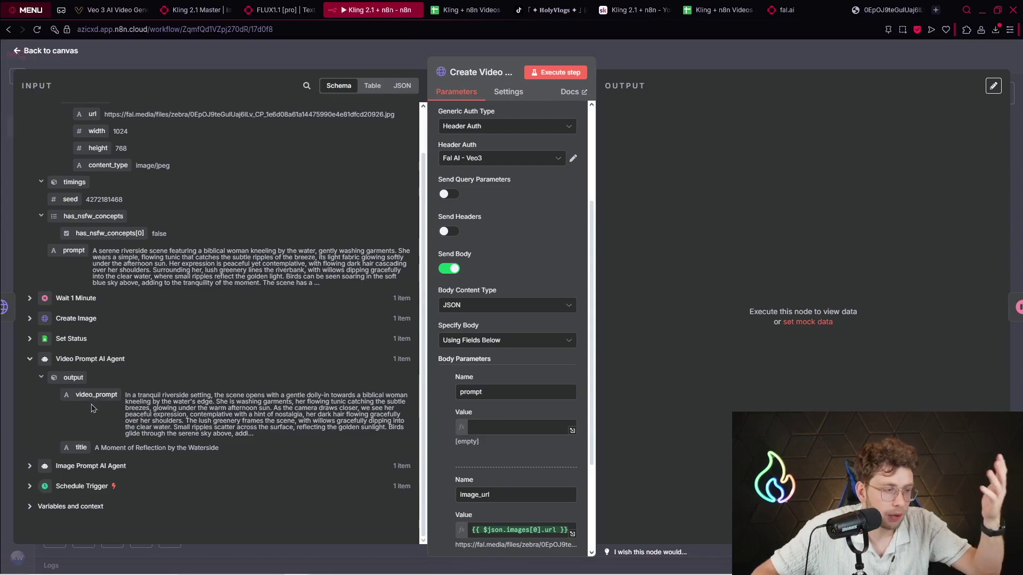
{"action": "left_click_drag", "start_coordinate": [96, 395], "coordinate": [501, 434]}
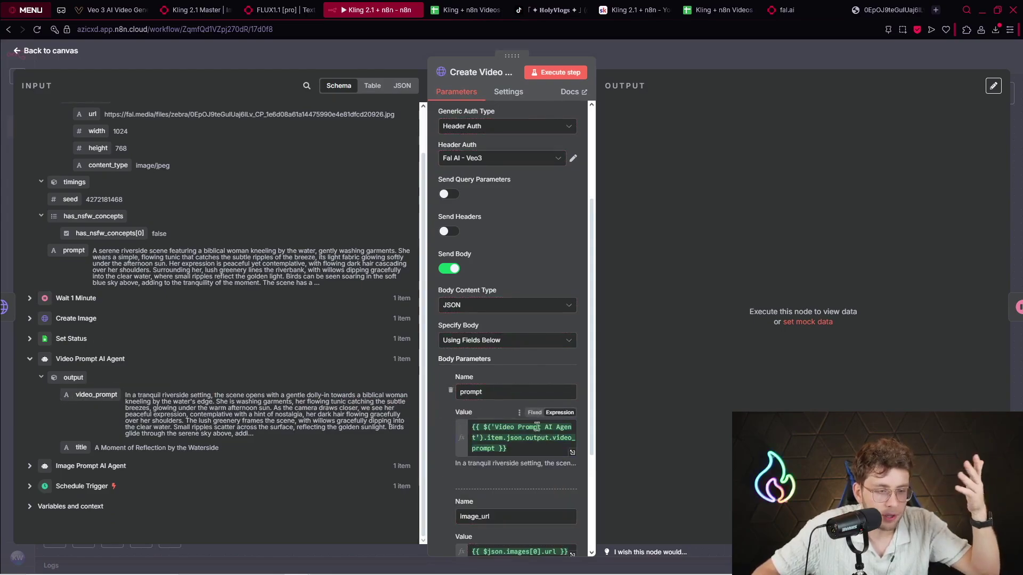
Step: Examine the image_url body parameter, insert Get Image's url into its value and remove the duplicate expression
{"action": "scroll", "coordinate": [491, 445], "scroll_direction": "down", "scroll_amount": 2}
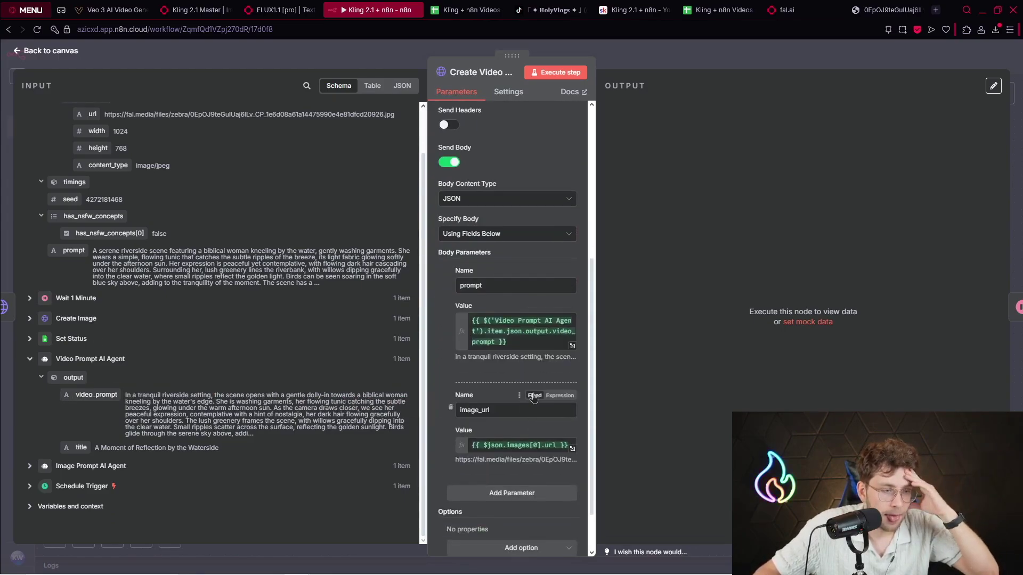
{"action": "left_click", "coordinate": [534, 448]}
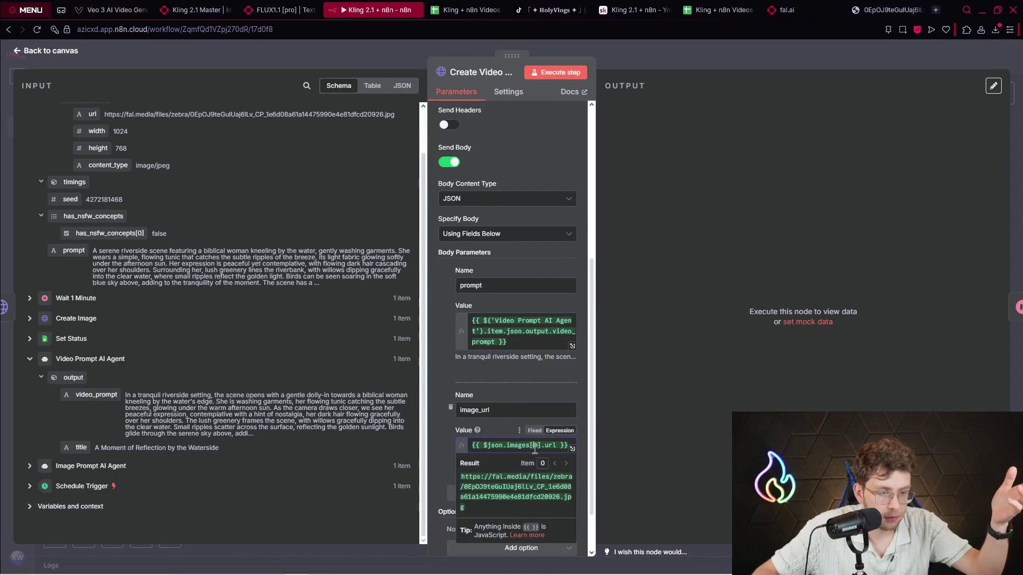
{"action": "left_click", "coordinate": [502, 431]}
{"action": "scroll", "coordinate": [384, 365], "scroll_direction": "up", "scroll_amount": 1}
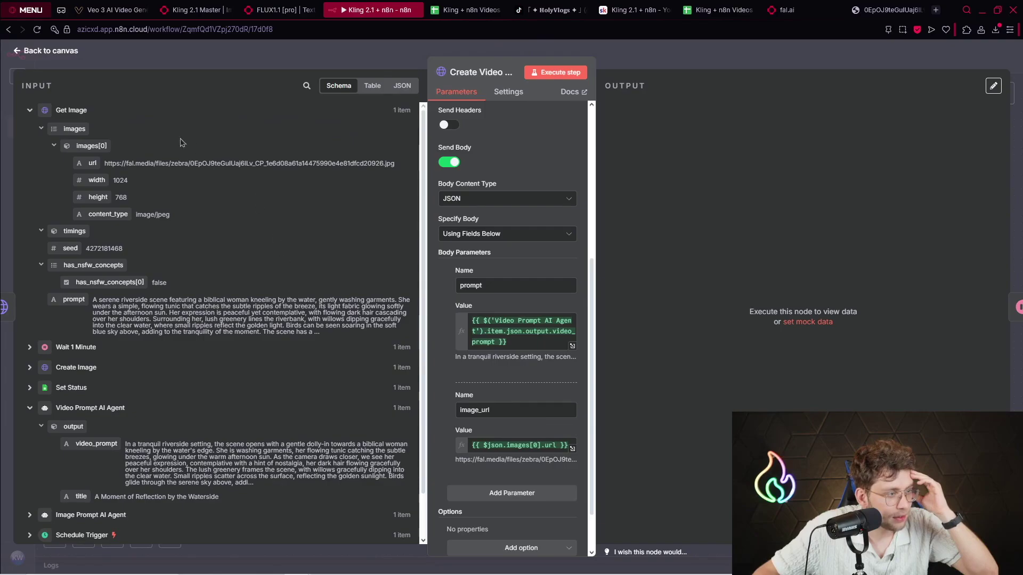
{"action": "left_click_drag", "start_coordinate": [94, 164], "coordinate": [472, 456]}
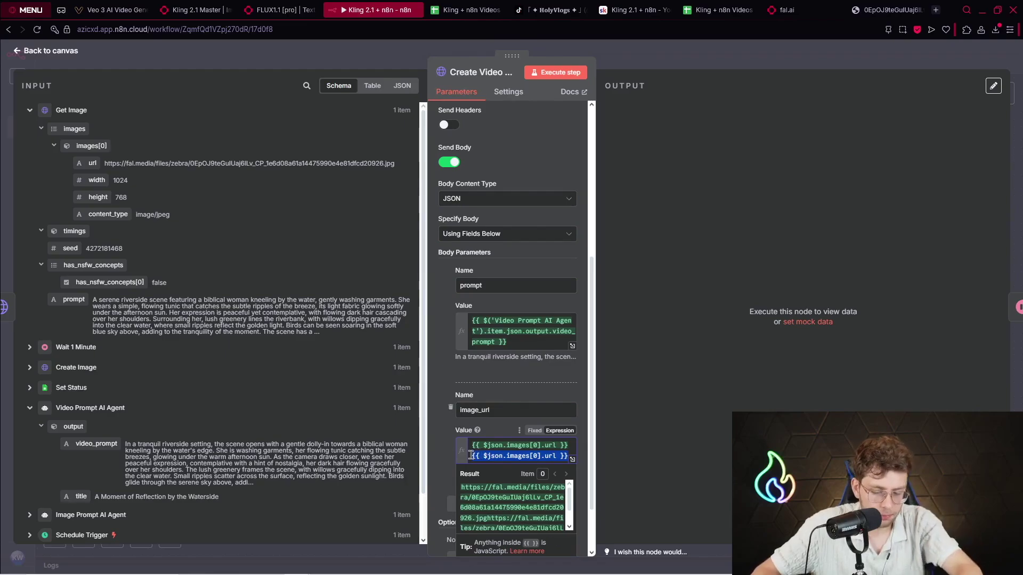
{"action": "key", "text": "BackSpace"}
{"action": "left_click", "coordinate": [691, 440]}
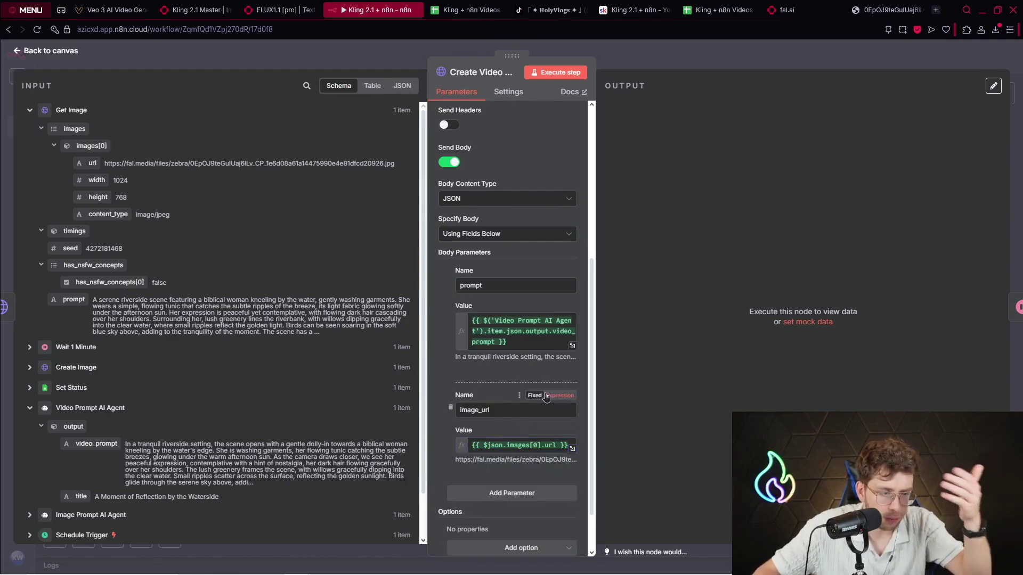
Step: Execute the Create Video with Kling 2.1 node, check the request status in its output and return to the canvas
{"action": "left_click", "coordinate": [562, 73]}
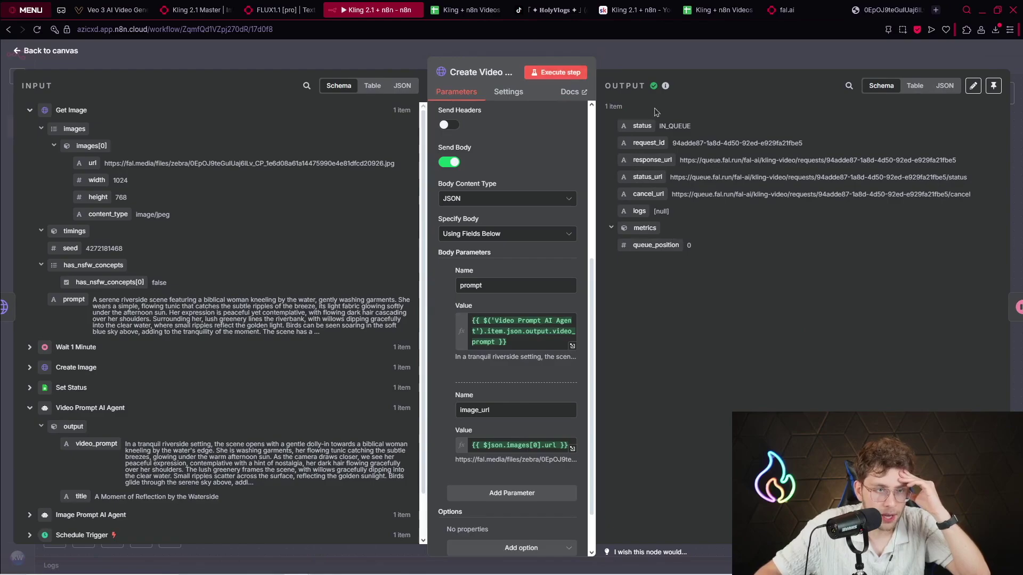
{"action": "left_click_drag", "start_coordinate": [720, 129], "coordinate": [656, 122]}
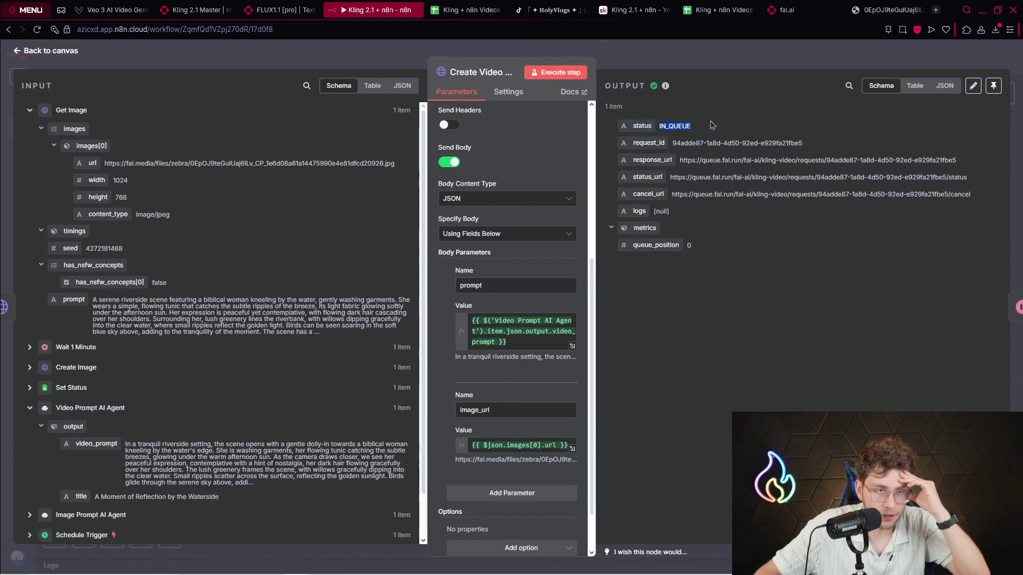
{"action": "left_click", "coordinate": [50, 50]}
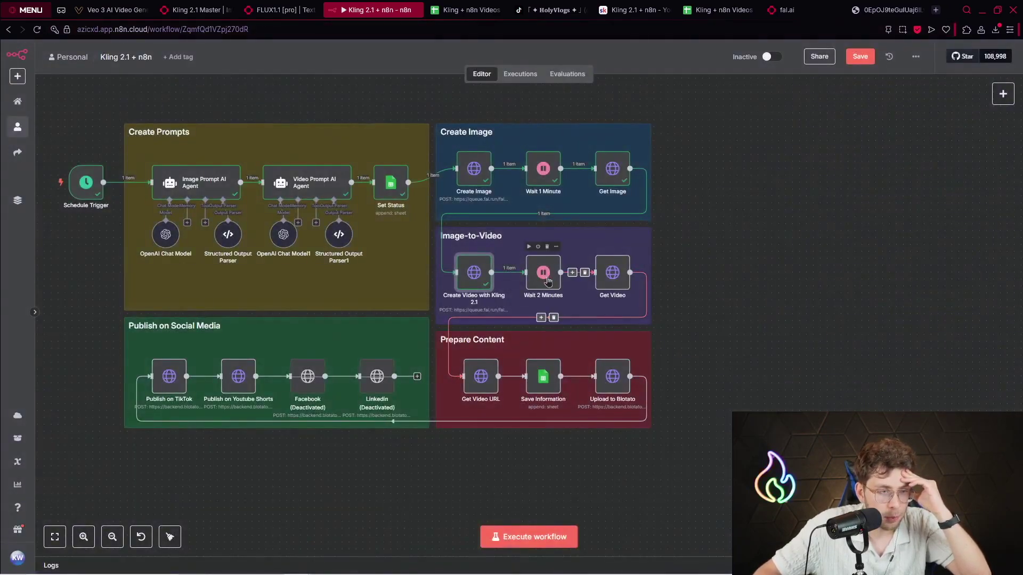
Step: Inspect the Wait 2 Minutes node's wait settings and run that node from the canvas
{"action": "double_click", "coordinate": [539, 262]}
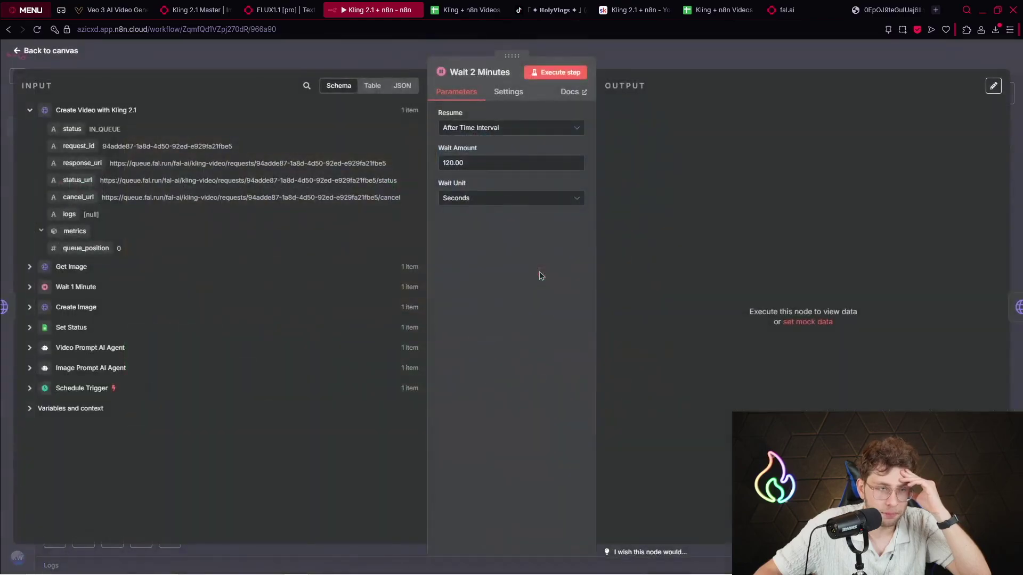
{"action": "left_click", "coordinate": [72, 51]}
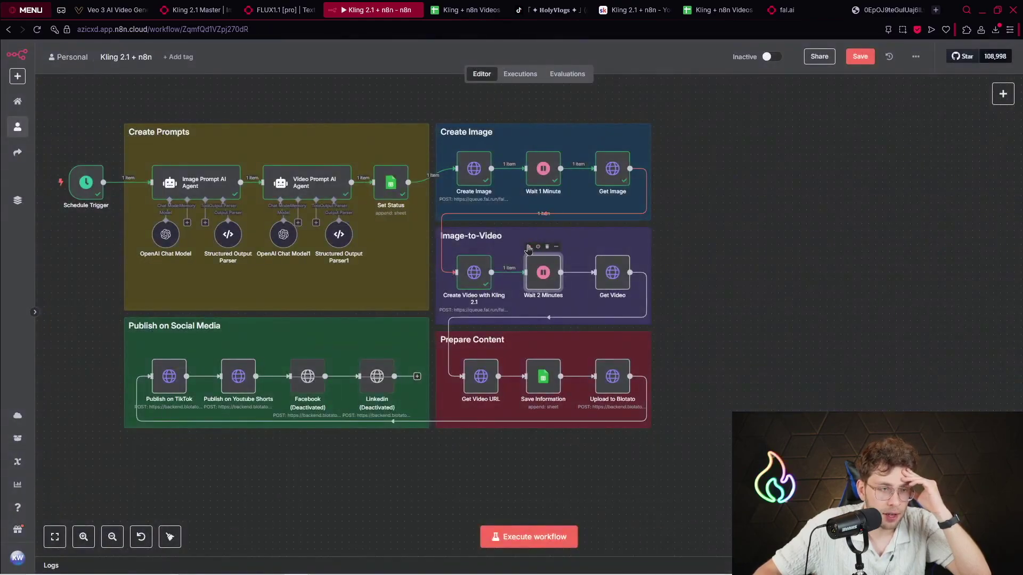
{"action": "left_click", "coordinate": [529, 247]}
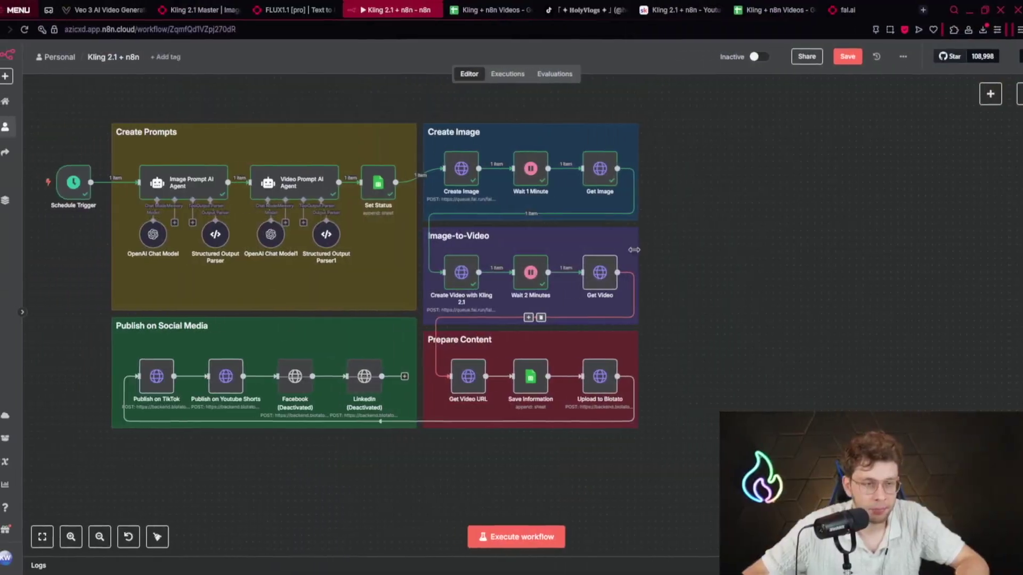
Step: Open the Get Video node, review its status URL with the request_id expression, execute it and return to the canvas
{"action": "double_click", "coordinate": [612, 273]}
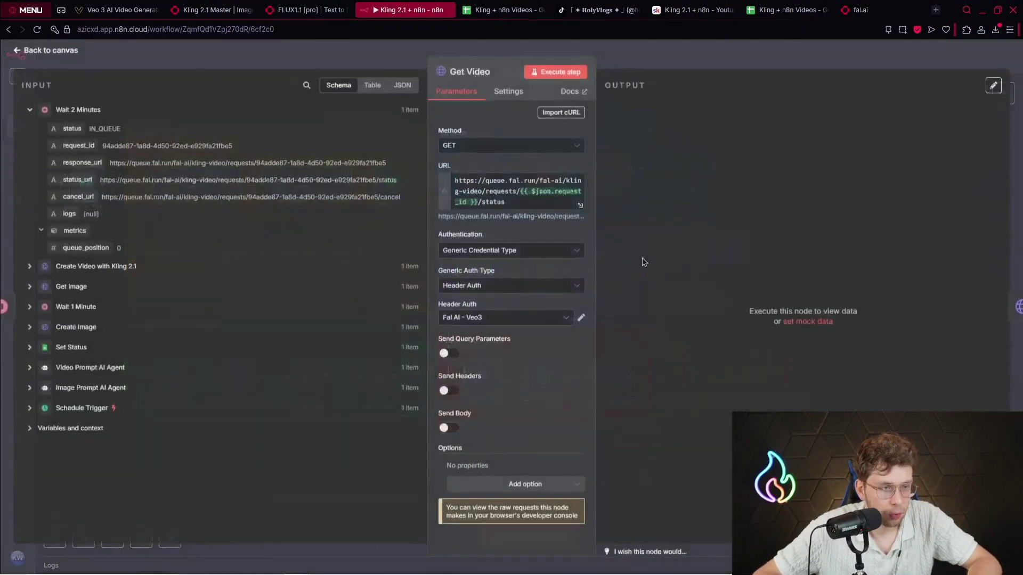
{"action": "left_click", "coordinate": [529, 204]}
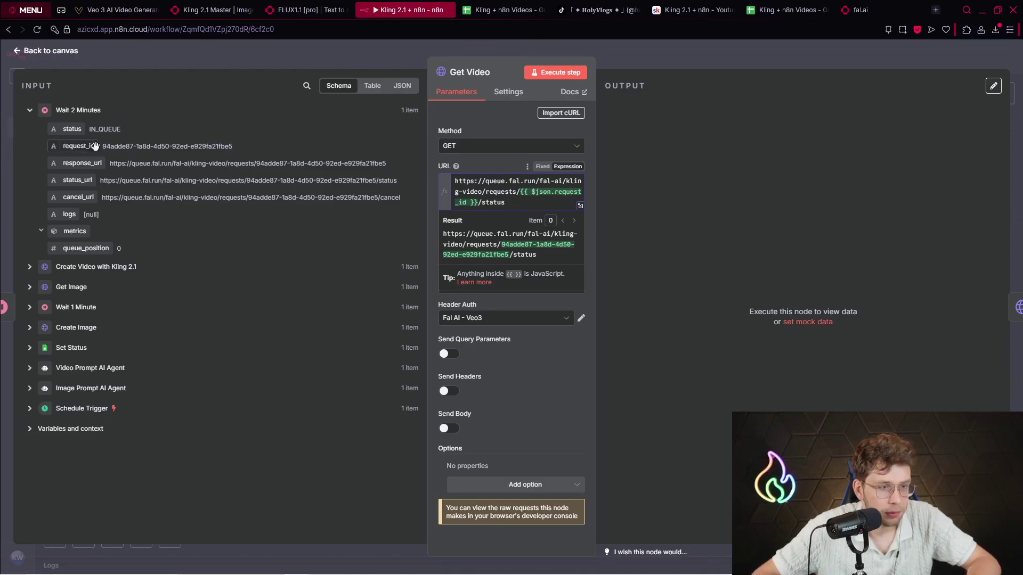
{"action": "left_click", "coordinate": [684, 276]}
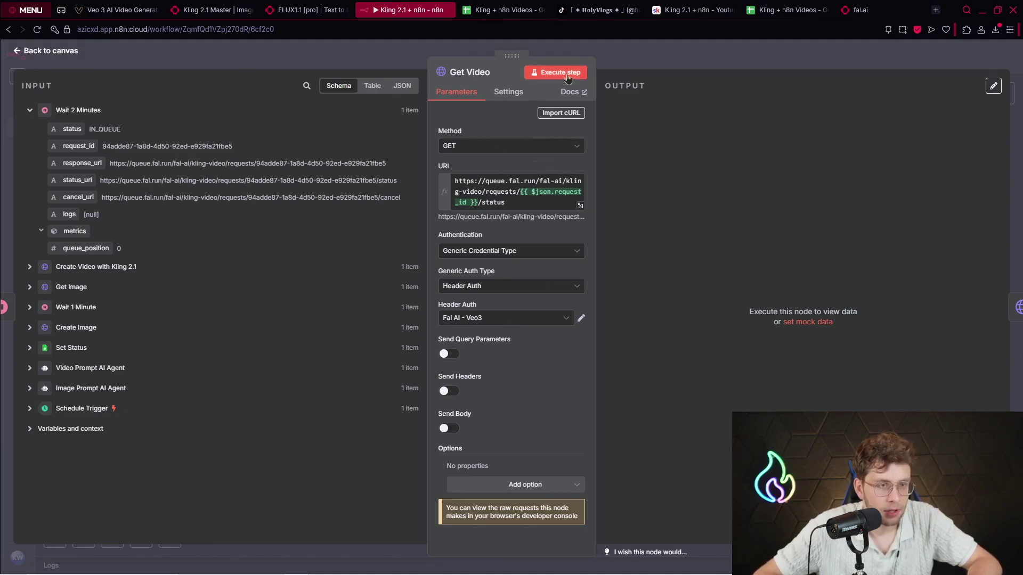
{"action": "left_click", "coordinate": [586, 74]}
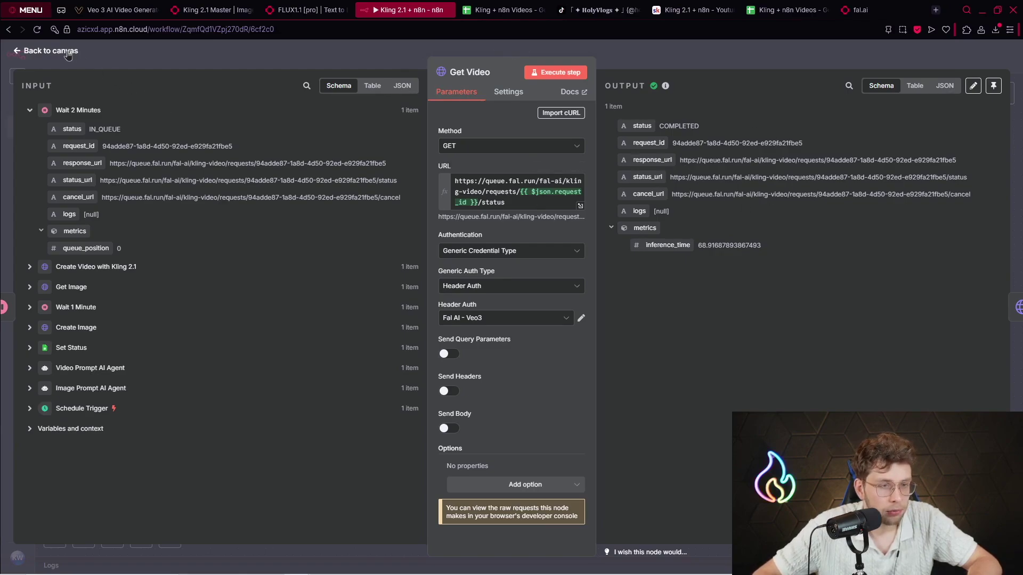
{"action": "left_click", "coordinate": [101, 55]}
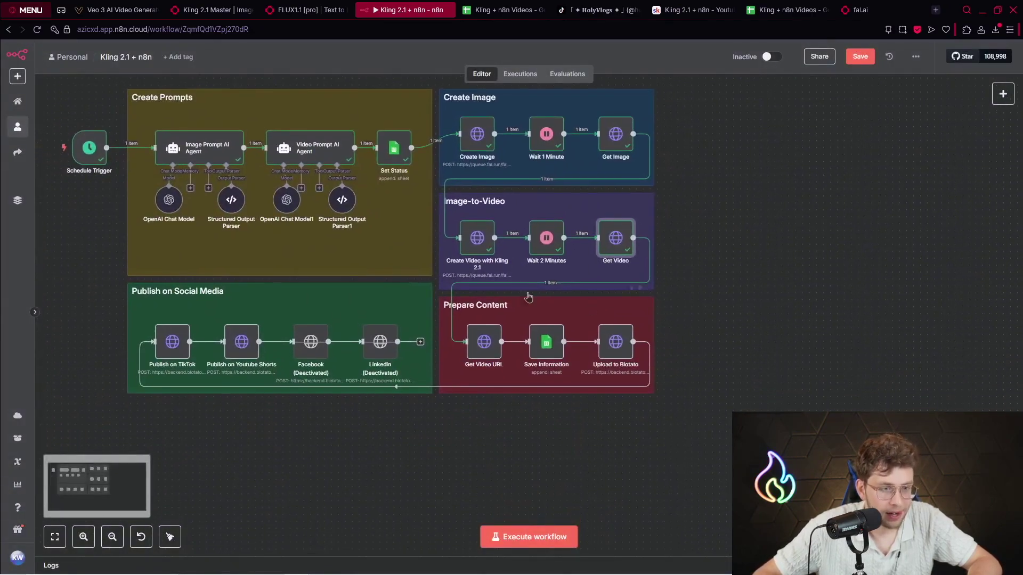
Step: Examine the Get Video URL node's URL, insert Get Video's response_url again, remove the duplicate expression and close the node
{"action": "double_click", "coordinate": [479, 356]}
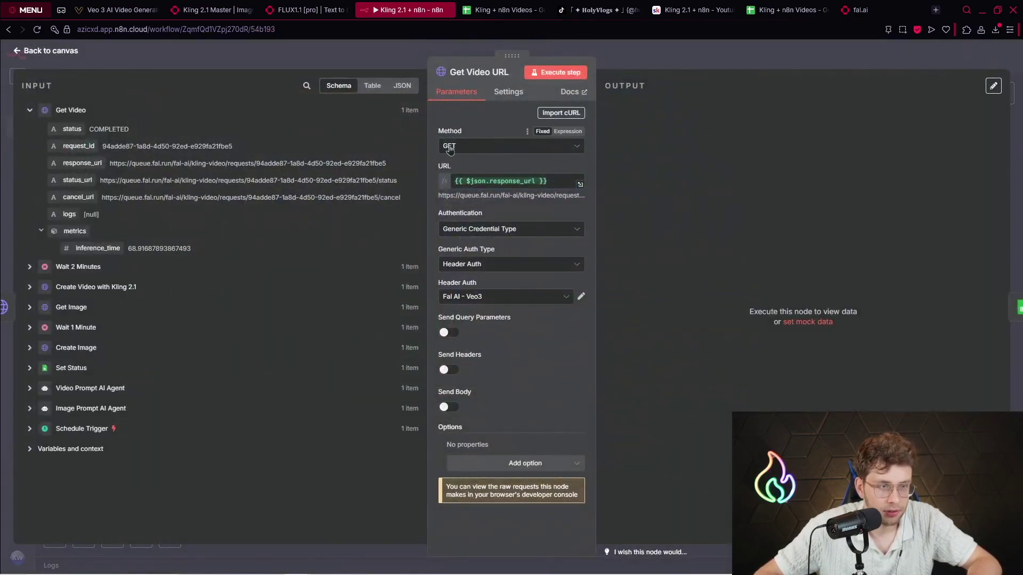
{"action": "left_click_drag", "start_coordinate": [563, 184], "coordinate": [493, 177]}
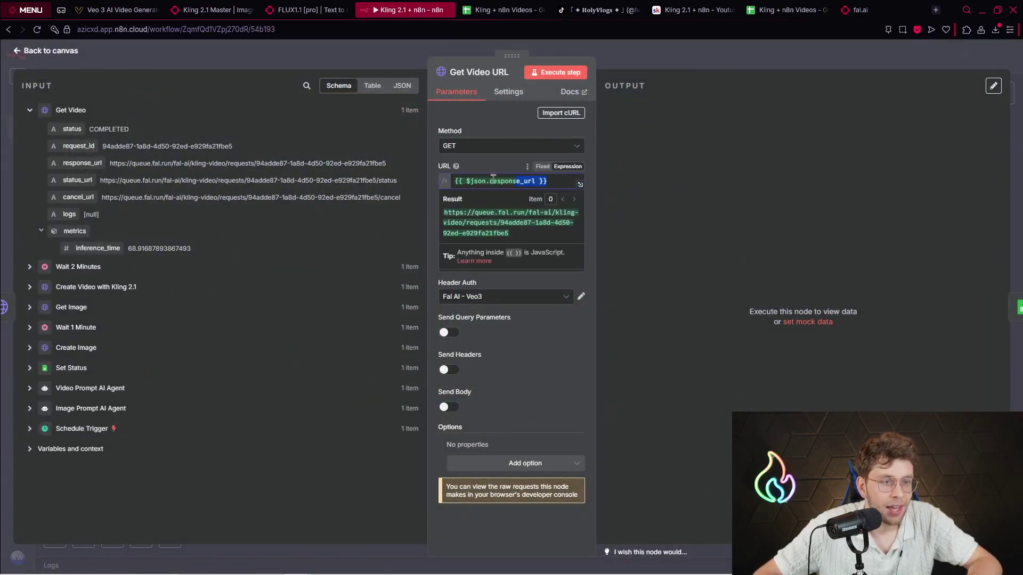
{"action": "left_click", "coordinate": [253, 111]}
{"action": "left_click", "coordinate": [82, 112]}
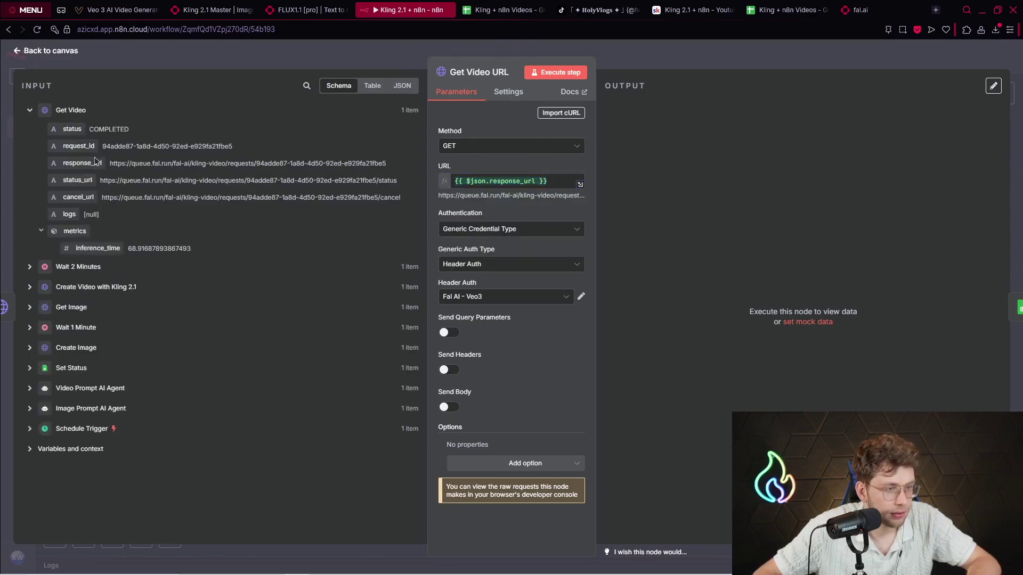
{"action": "left_click_drag", "start_coordinate": [112, 163], "coordinate": [537, 191]}
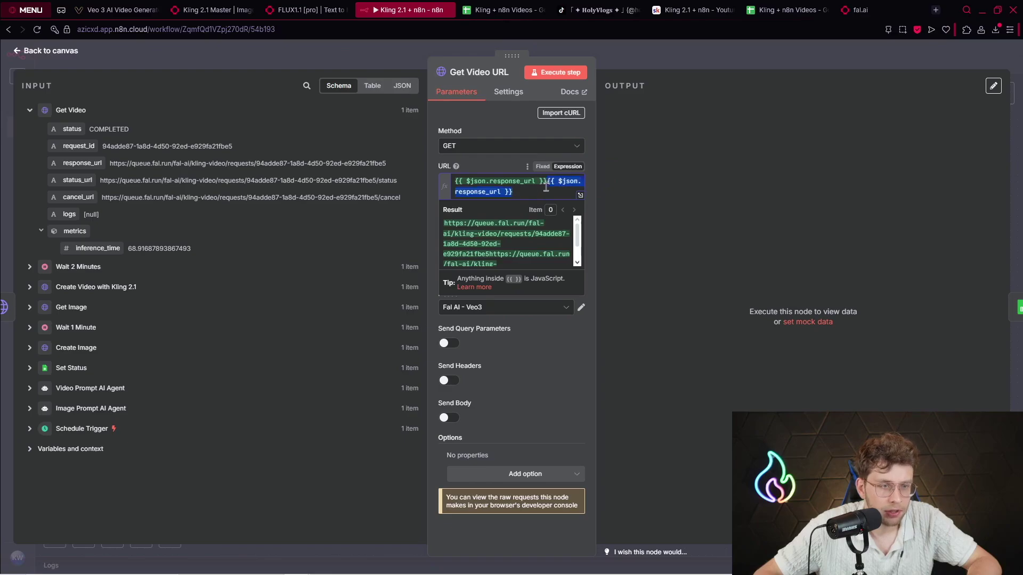
{"action": "key", "text": "BackSpace"}
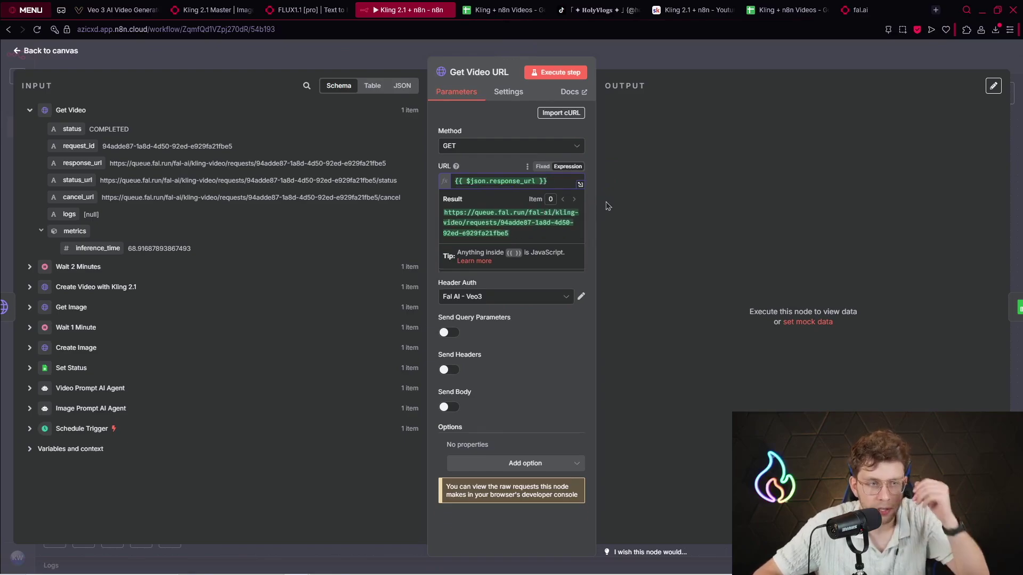
{"action": "left_click", "coordinate": [610, 207]}
{"action": "key", "text": "Escape"}
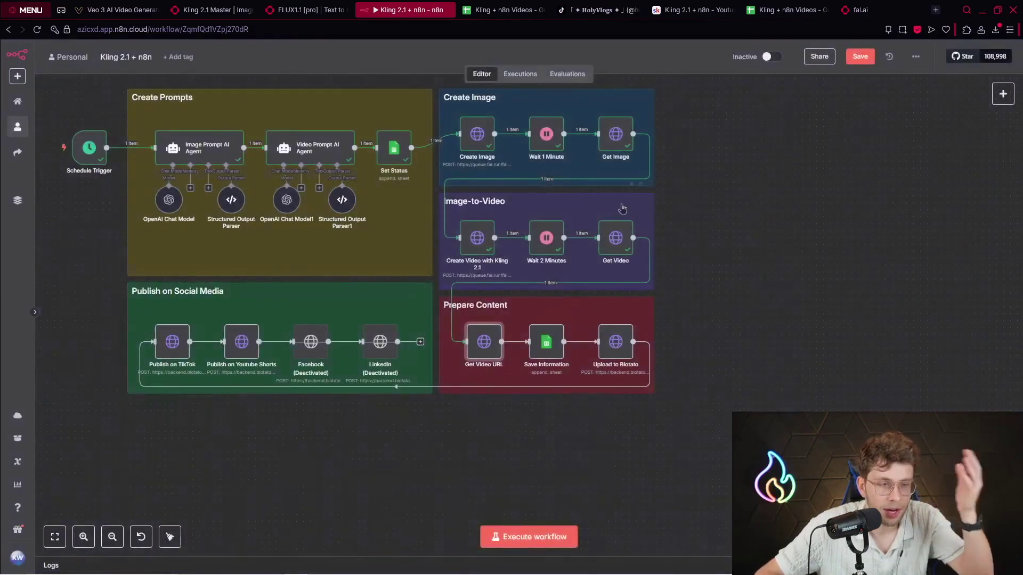
Step: Reopen the Create Video with Kling 2.1 and Get Video nodes to review their requests and outputs, returning to the canvas
{"action": "left_click", "coordinate": [485, 247]}
{"action": "double_click", "coordinate": [485, 247]}
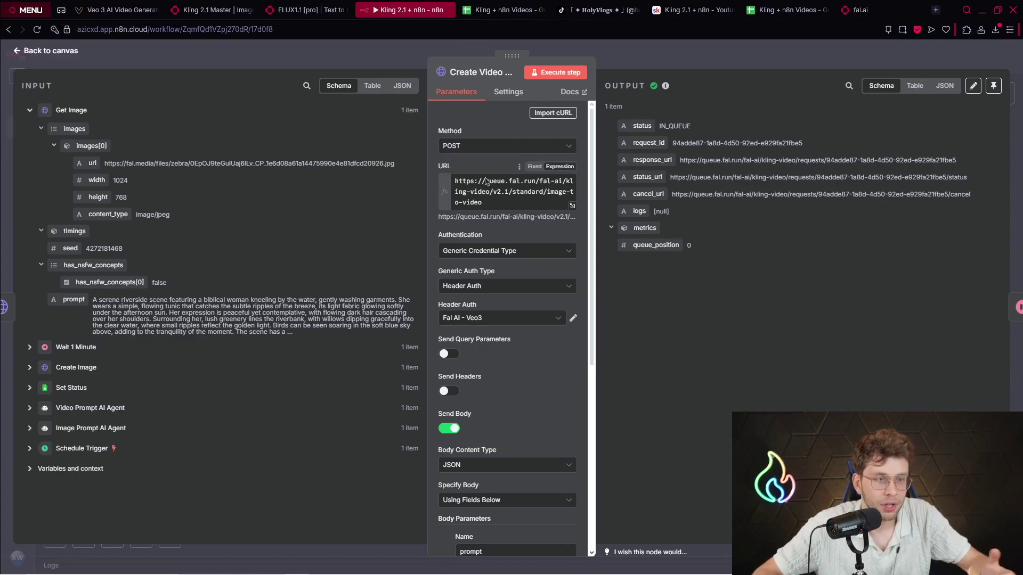
{"action": "left_click", "coordinate": [65, 52]}
{"action": "double_click", "coordinate": [618, 246]}
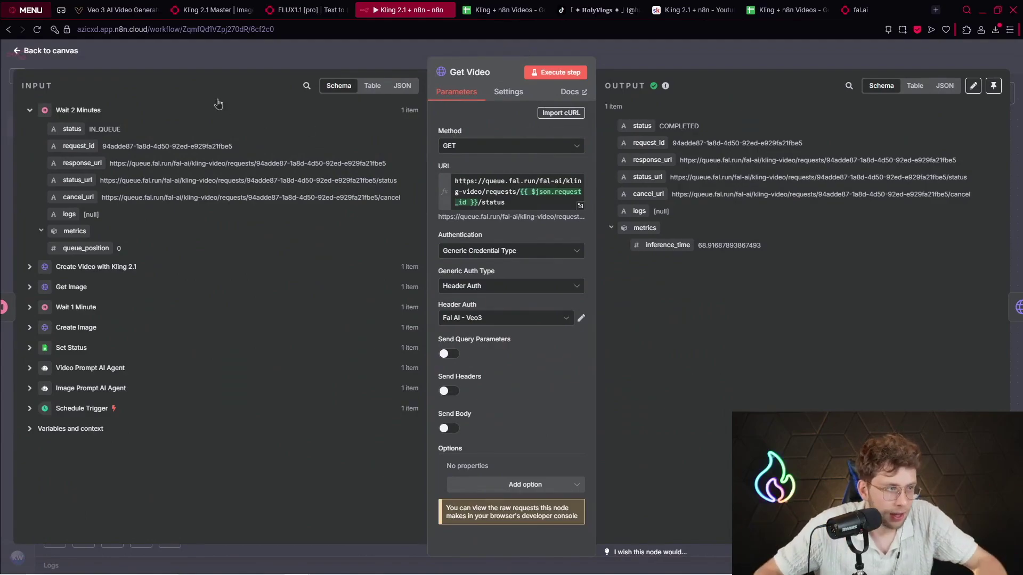
{"action": "left_click", "coordinate": [48, 52]}
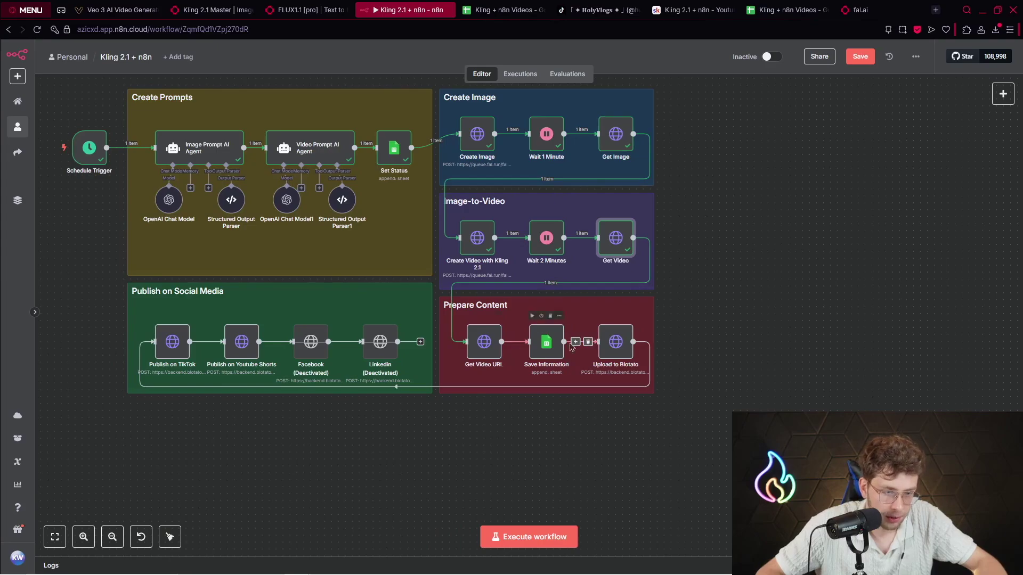
Step: Open the Get Video URL node, execute it, examine the returned video url and return to the canvas
{"action": "double_click", "coordinate": [484, 342]}
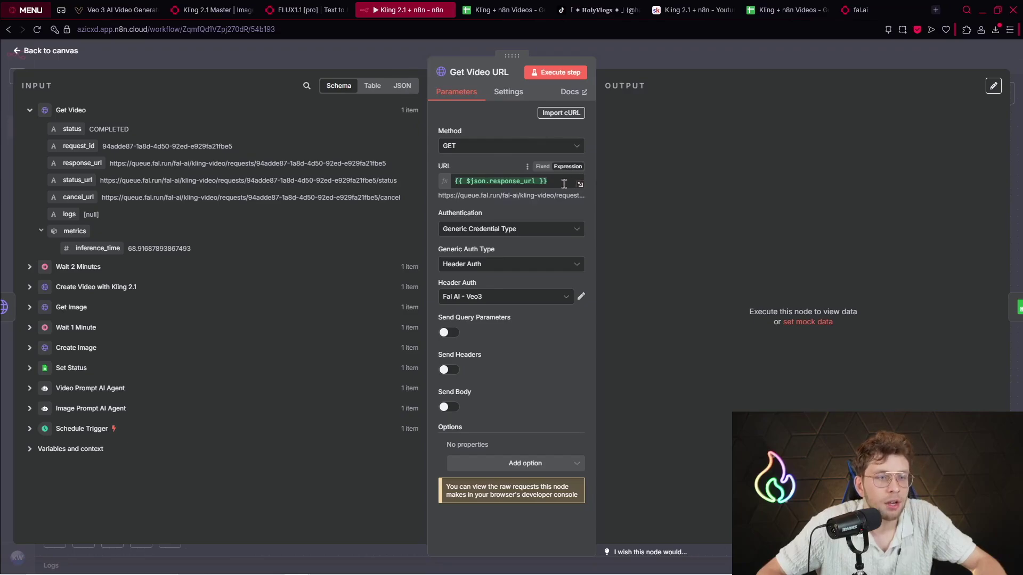
{"action": "left_click_drag", "start_coordinate": [547, 181], "coordinate": [472, 183]}
{"action": "left_click", "coordinate": [542, 319]}
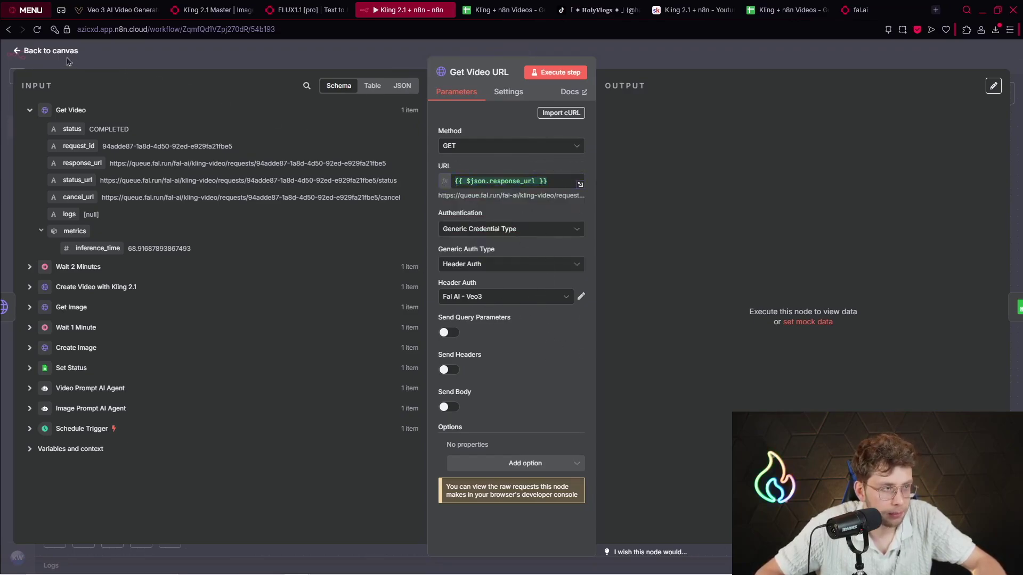
{"action": "left_click", "coordinate": [556, 72]}
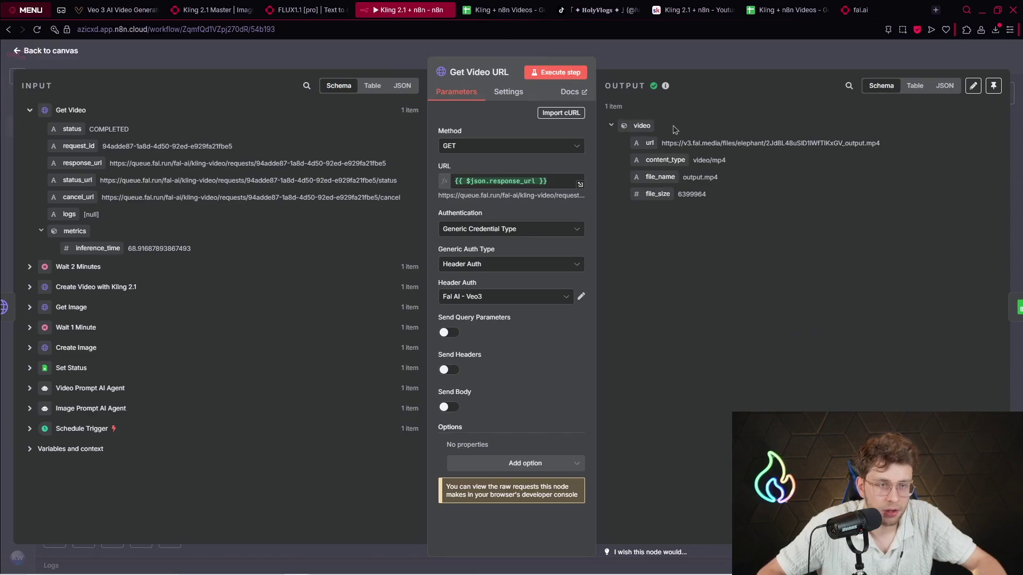
{"action": "left_click_drag", "start_coordinate": [885, 149], "coordinate": [701, 139]}
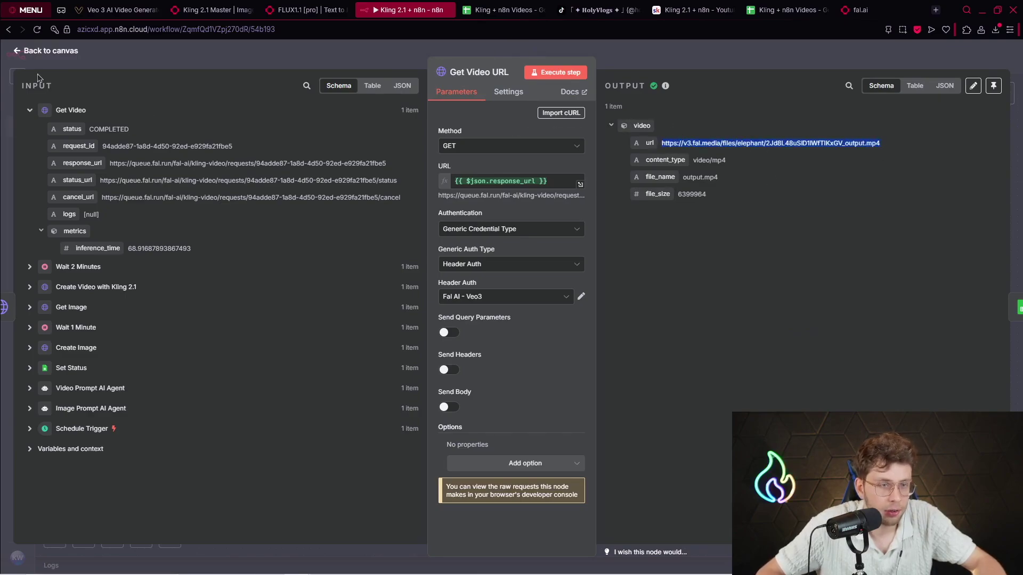
{"action": "left_click", "coordinate": [47, 51]}
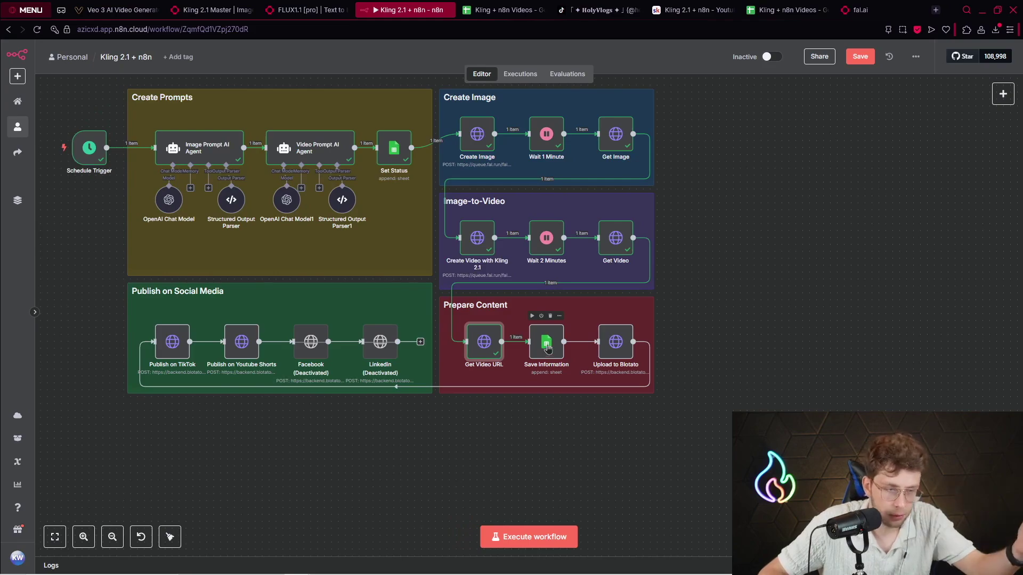
Step: Run the Save Information node from the canvas and open it to review its column values and output
{"action": "left_click", "coordinate": [532, 316]}
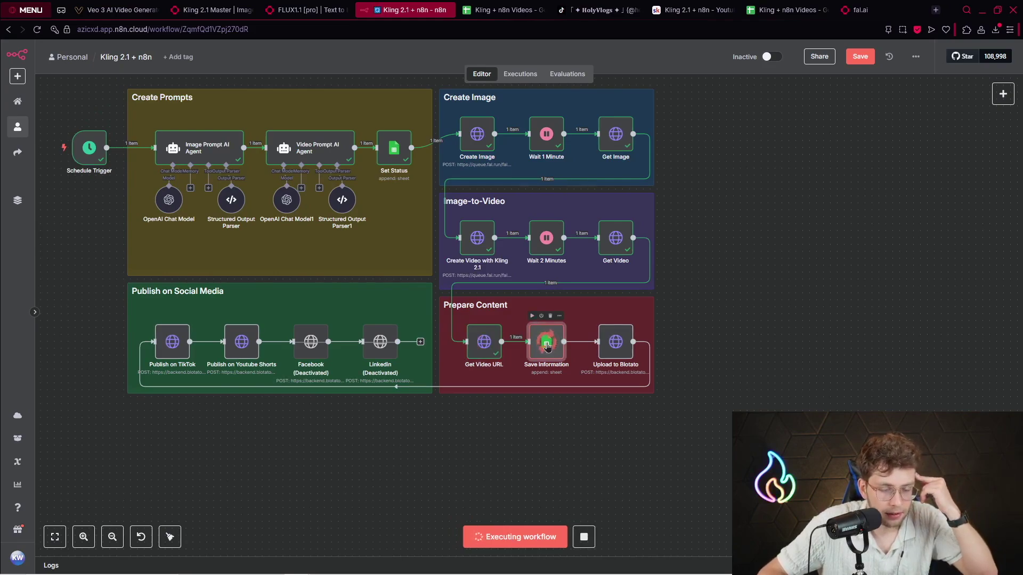
{"action": "double_click", "coordinate": [547, 346]}
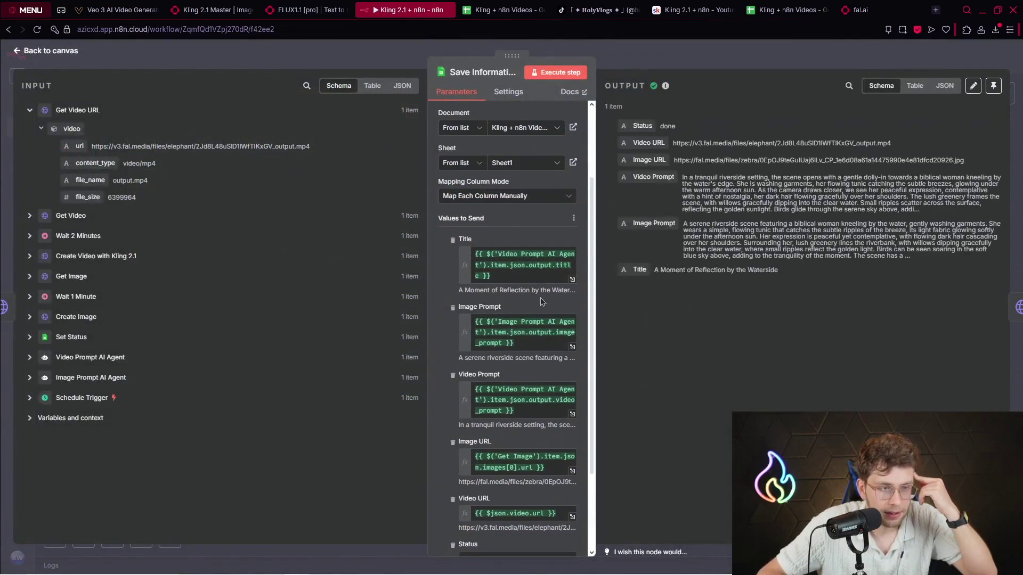
{"action": "scroll", "coordinate": [540, 299], "scroll_direction": "up", "scroll_amount": 2}
Step: Switch to the Kling + n8n Videos spreadsheet and inspect row 3's title, image URL, video URL and status
{"action": "left_click", "coordinate": [506, 10]}
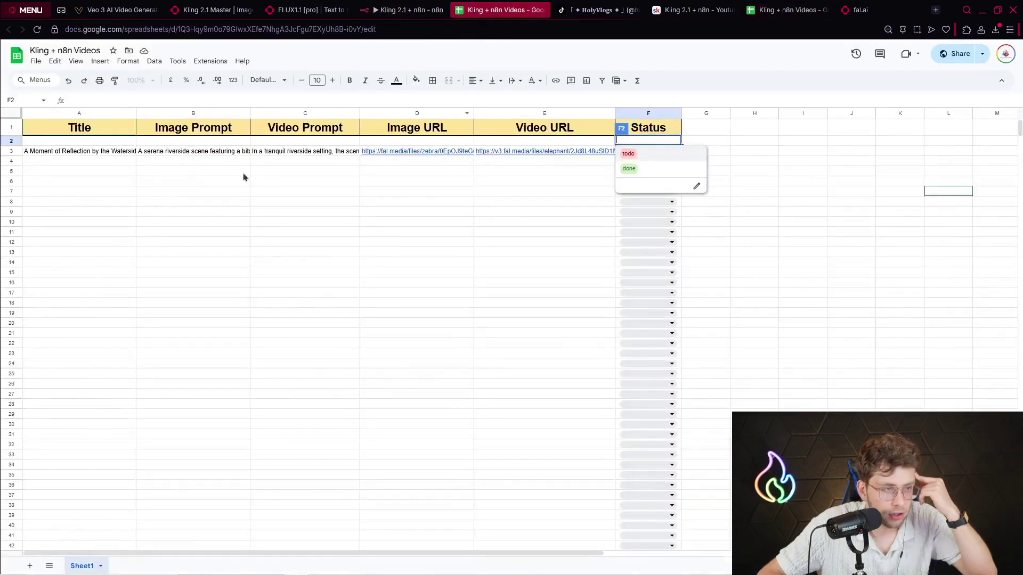
{"action": "left_click", "coordinate": [104, 151]}
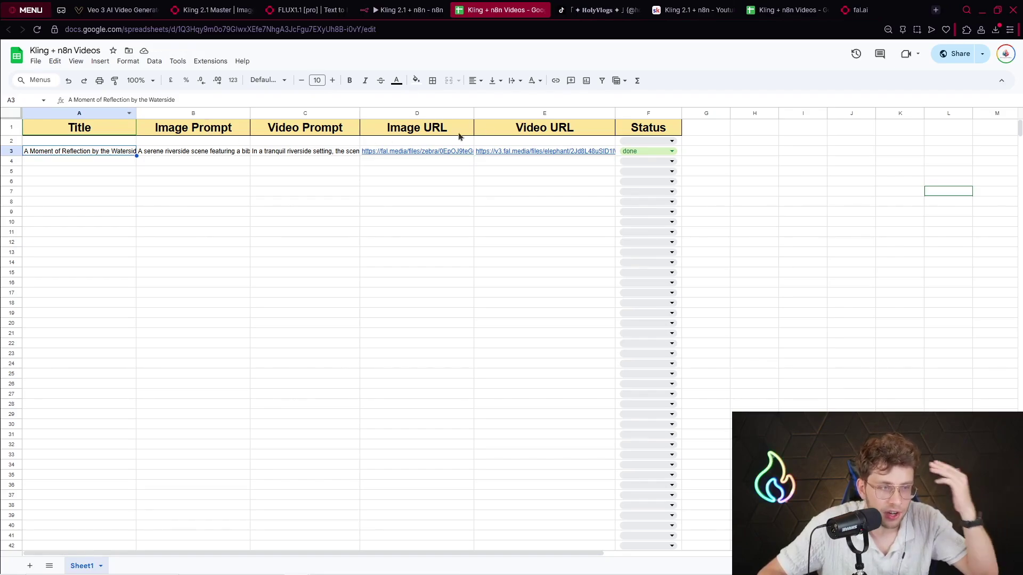
{"action": "left_click", "coordinate": [425, 152]}
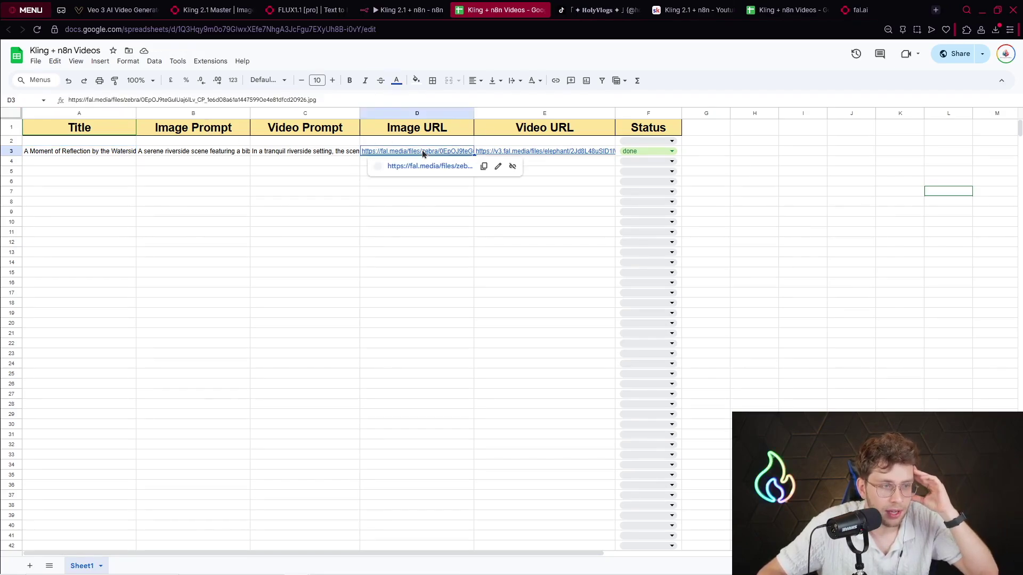
{"action": "left_click", "coordinate": [585, 155]}
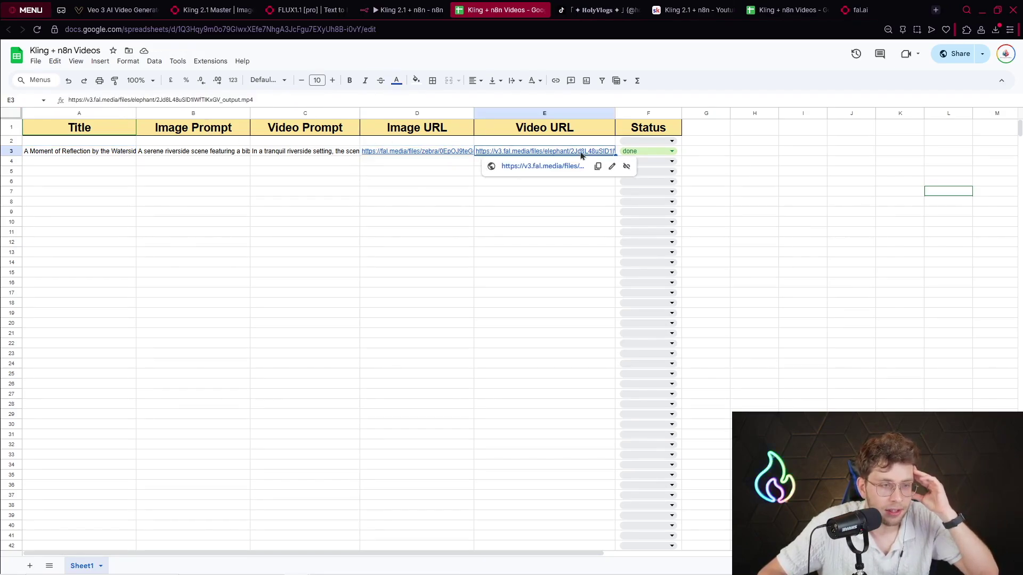
{"action": "left_click", "coordinate": [651, 152]}
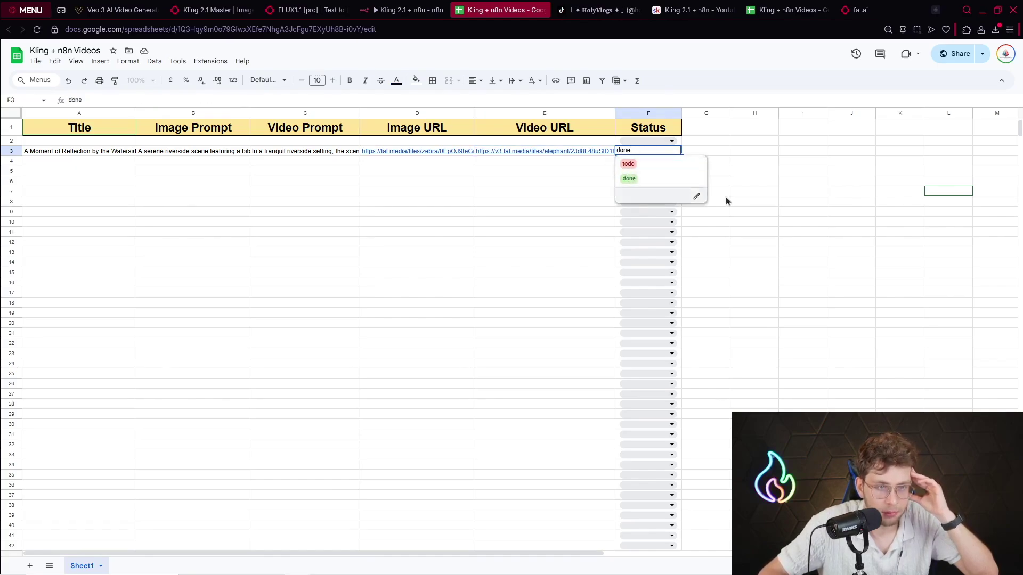
{"action": "left_click", "coordinate": [754, 213]}
Step: Back in n8n's Save Information node, expand both prompt agents' outputs and compare image_prompt with the Image Prompt column mapping
{"action": "left_click", "coordinate": [411, 9]}
{"action": "scroll", "coordinate": [553, 273], "scroll_direction": "down", "scroll_amount": 5}
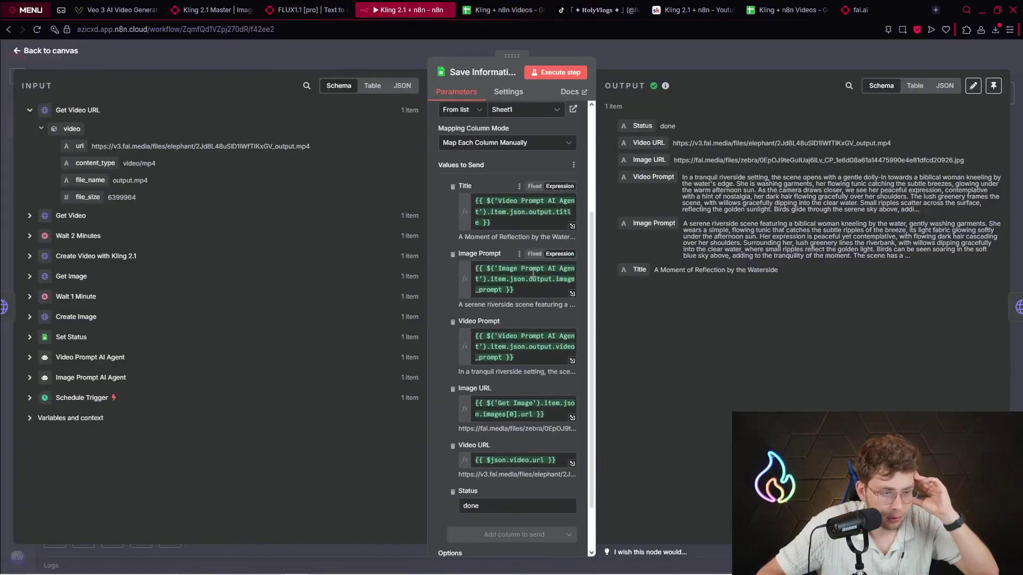
{"action": "scroll", "coordinate": [535, 393], "scroll_direction": "up", "scroll_amount": 3}
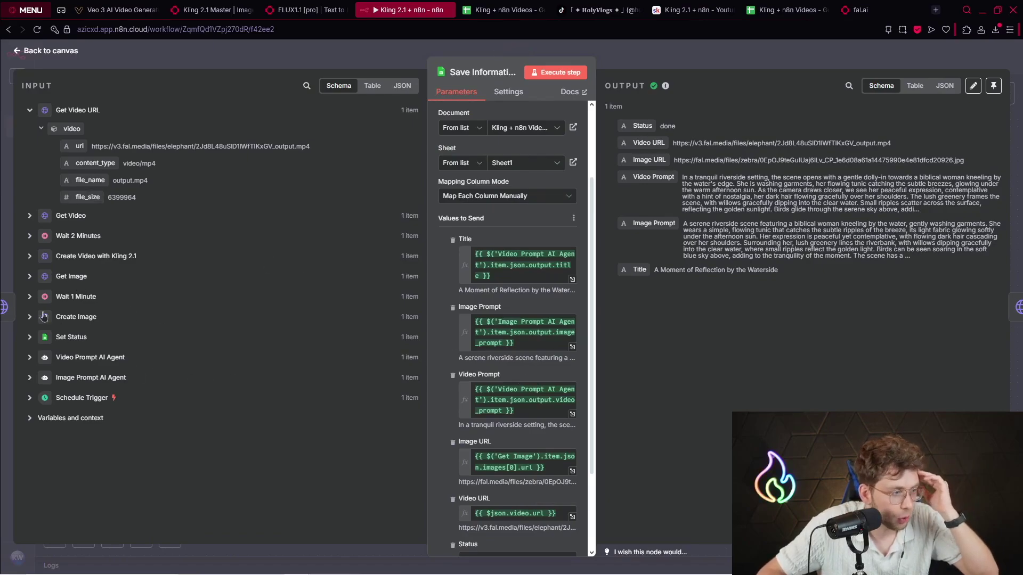
{"action": "left_click", "coordinate": [30, 358]}
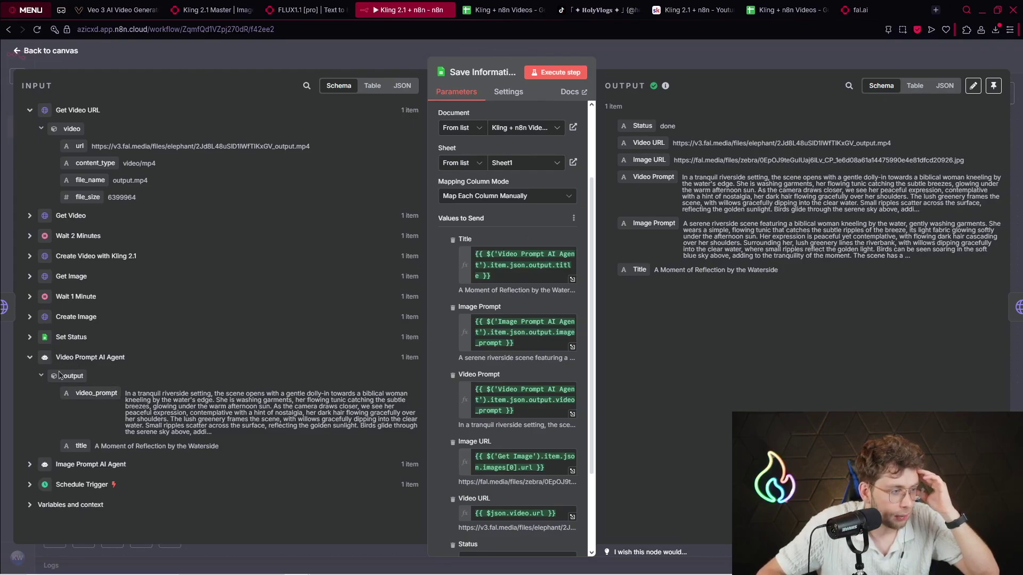
{"action": "left_click", "coordinate": [29, 464]}
{"action": "scroll", "coordinate": [107, 427], "scroll_direction": "down", "scroll_amount": 2}
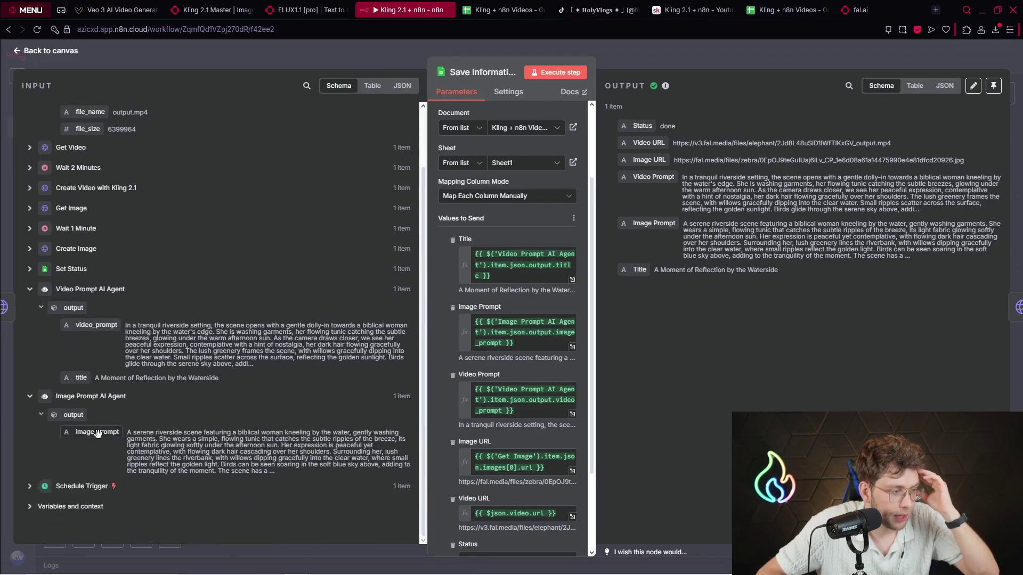
{"action": "left_click_drag", "start_coordinate": [97, 432], "coordinate": [520, 349]}
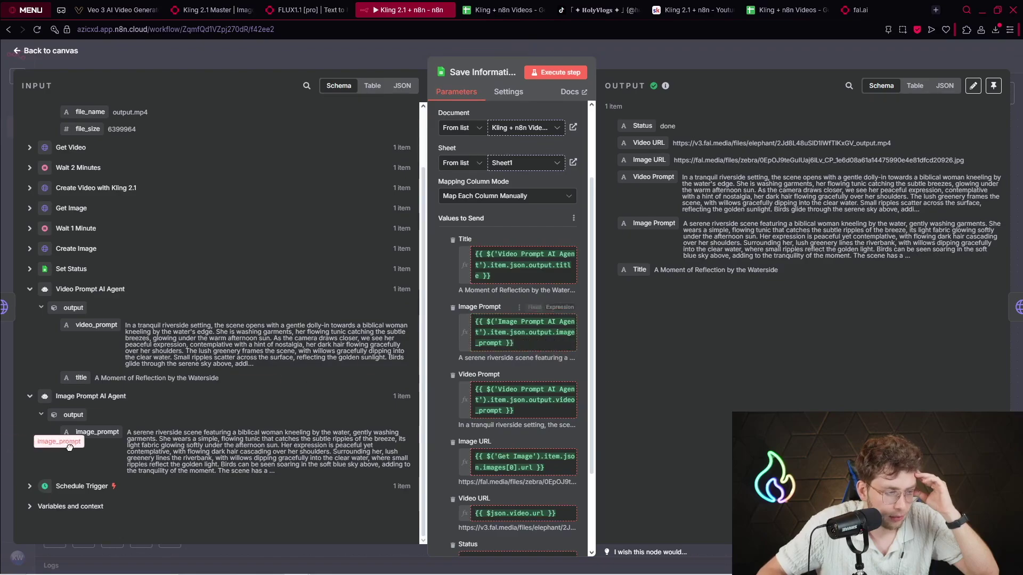
{"action": "scroll", "coordinate": [512, 320], "scroll_direction": "up", "scroll_amount": 1}
{"action": "scroll", "coordinate": [511, 320], "scroll_direction": "down", "scroll_amount": 2}
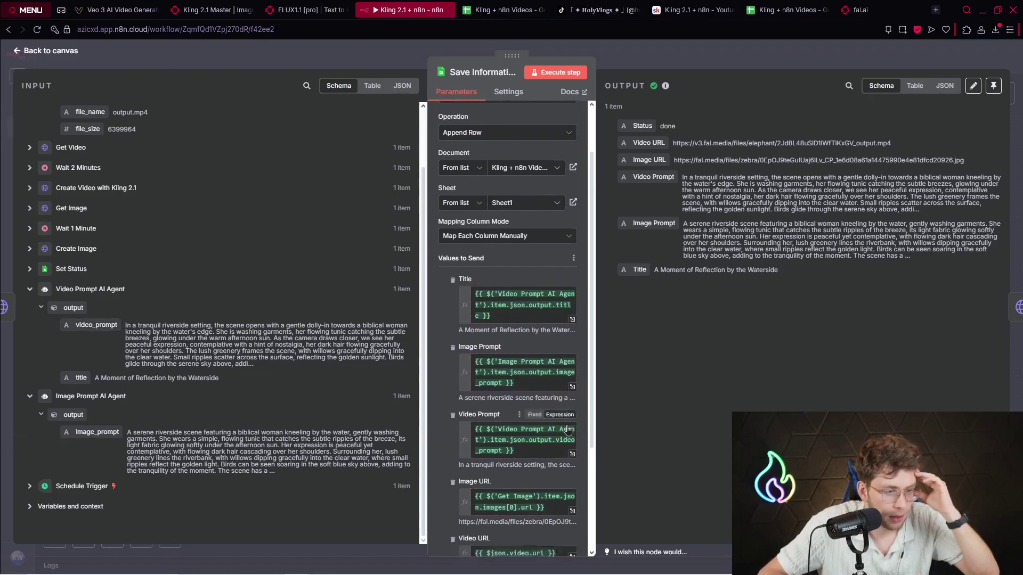
Step: Review the Video Prompt, Image URL and Status mappings against video_prompt and Get Image's images[0] url, returning to the canvas
{"action": "left_click_drag", "start_coordinate": [96, 325], "coordinate": [140, 354]}
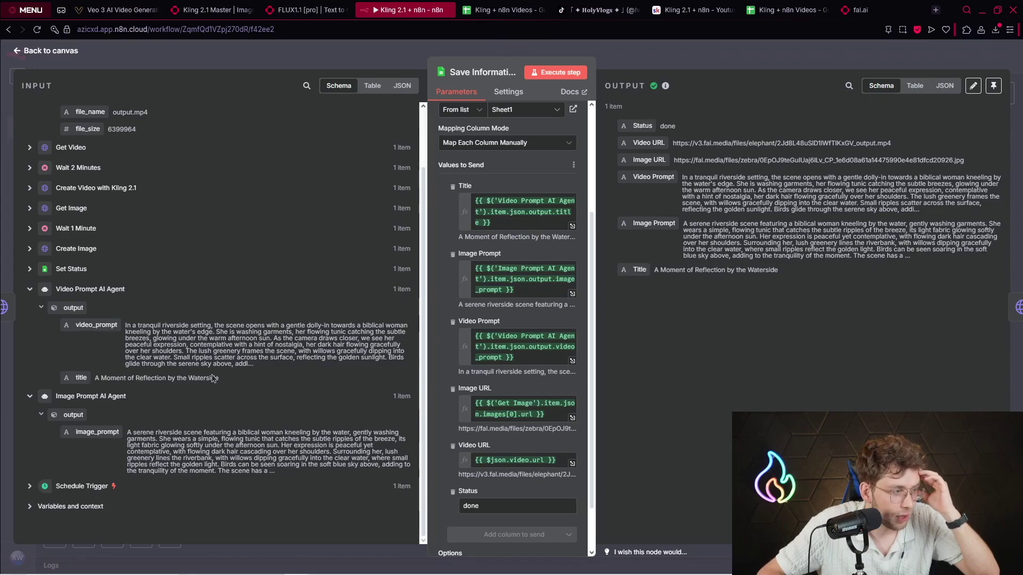
{"action": "scroll", "coordinate": [212, 380], "scroll_direction": "up", "scroll_amount": 1}
{"action": "scroll", "coordinate": [213, 378], "scroll_direction": "down", "scroll_amount": 1}
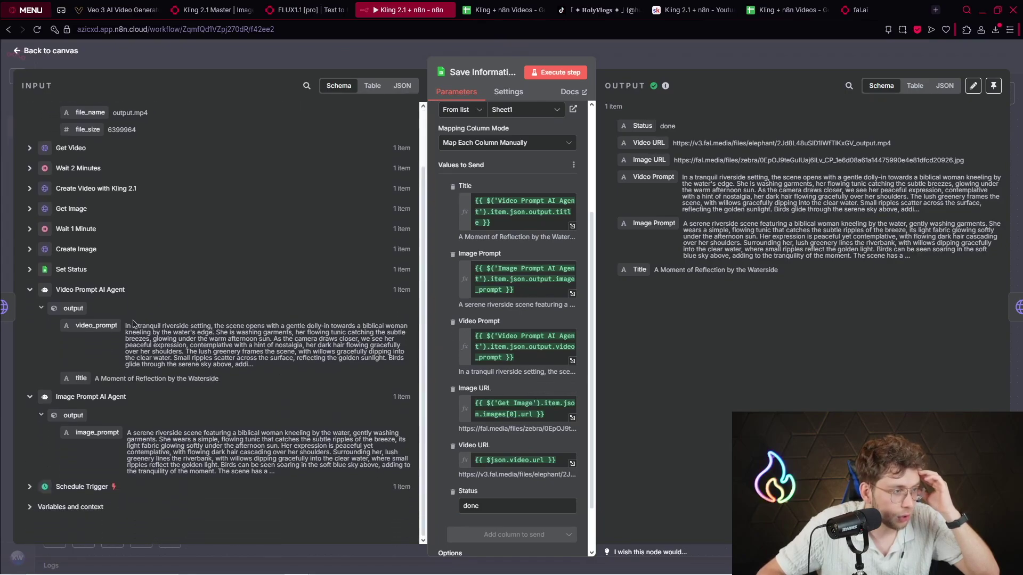
{"action": "scroll", "coordinate": [212, 378], "scroll_direction": "up", "scroll_amount": 1}
{"action": "left_click", "coordinate": [30, 276]}
{"action": "scroll", "coordinate": [91, 239], "scroll_direction": "down", "scroll_amount": 2}
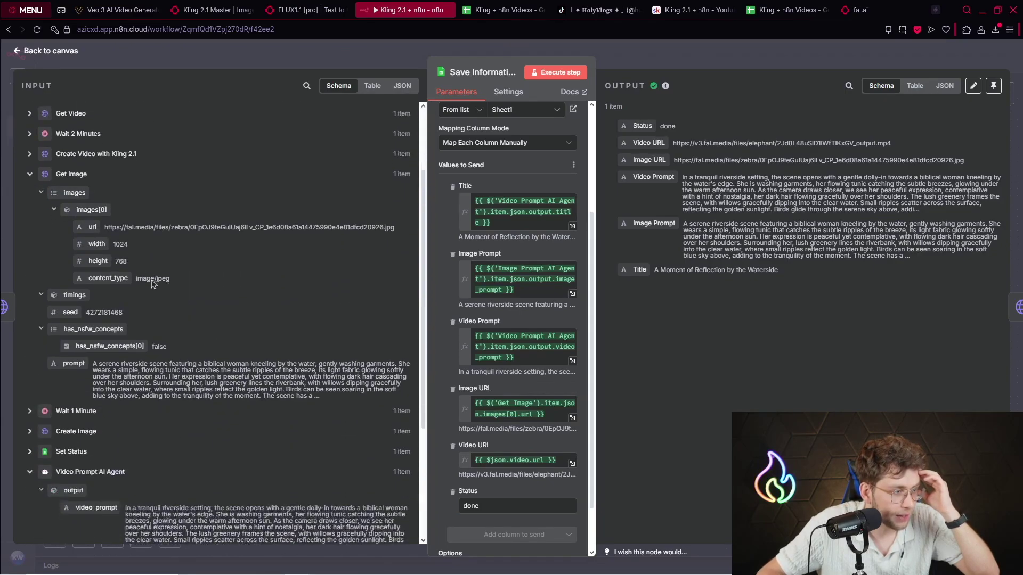
{"action": "left_click_drag", "start_coordinate": [92, 223], "coordinate": [560, 457]}
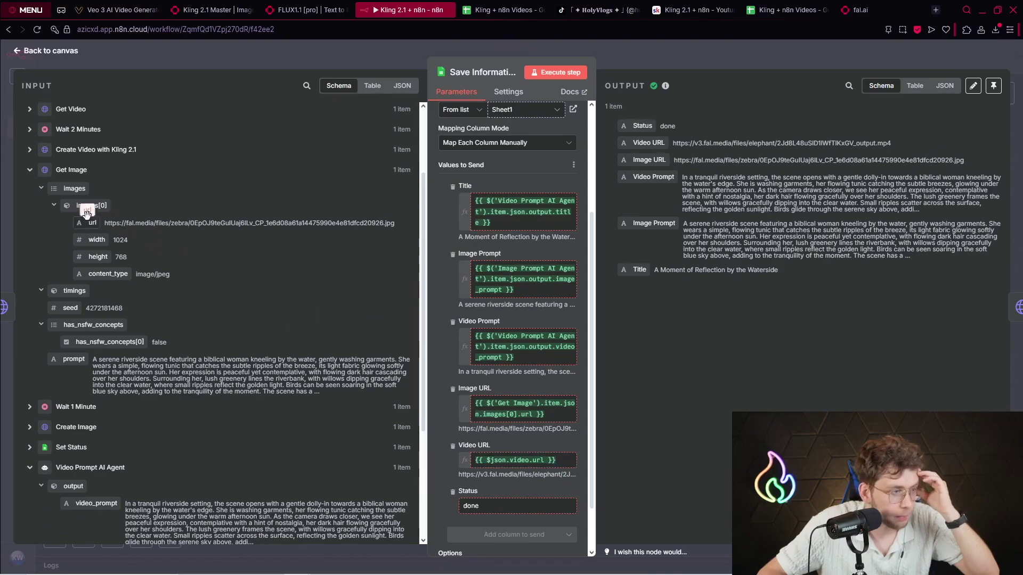
{"action": "scroll", "coordinate": [553, 435], "scroll_direction": "down", "scroll_amount": 2}
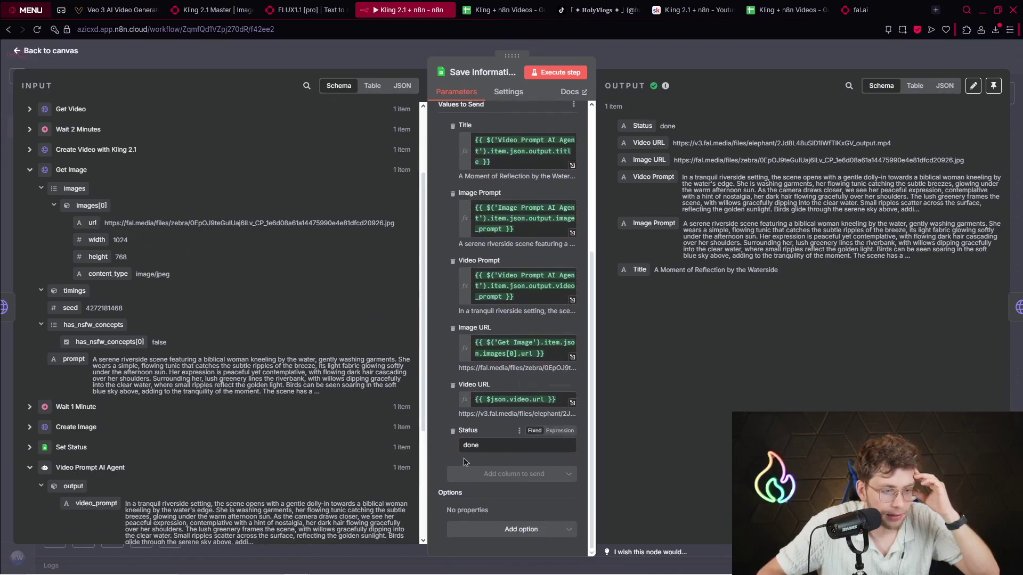
{"action": "left_click", "coordinate": [54, 51]}
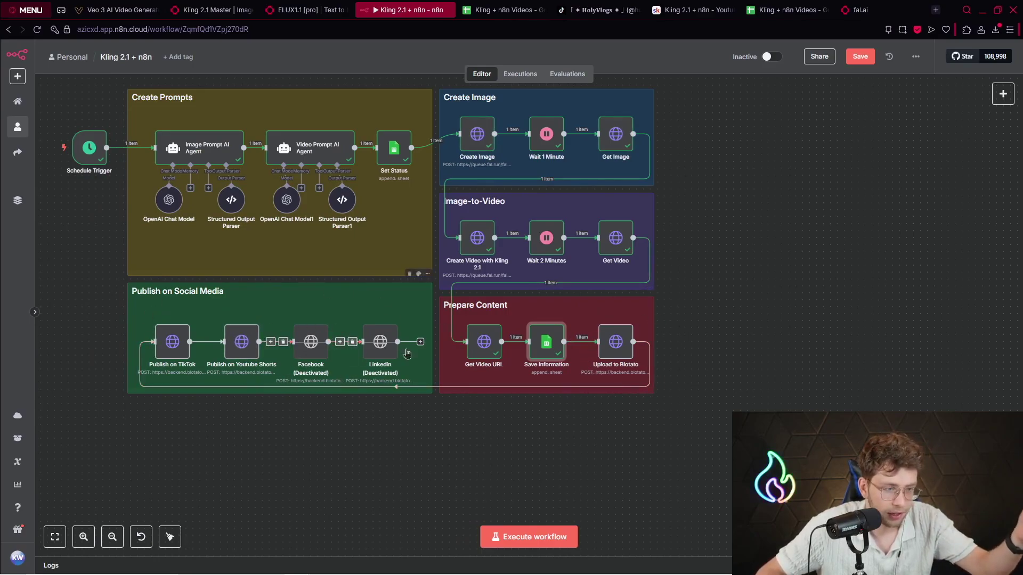
Step: Open the Upload to Blotato node and review its POST request, Blotato header authentication and url body parameter
{"action": "double_click", "coordinate": [617, 342]}
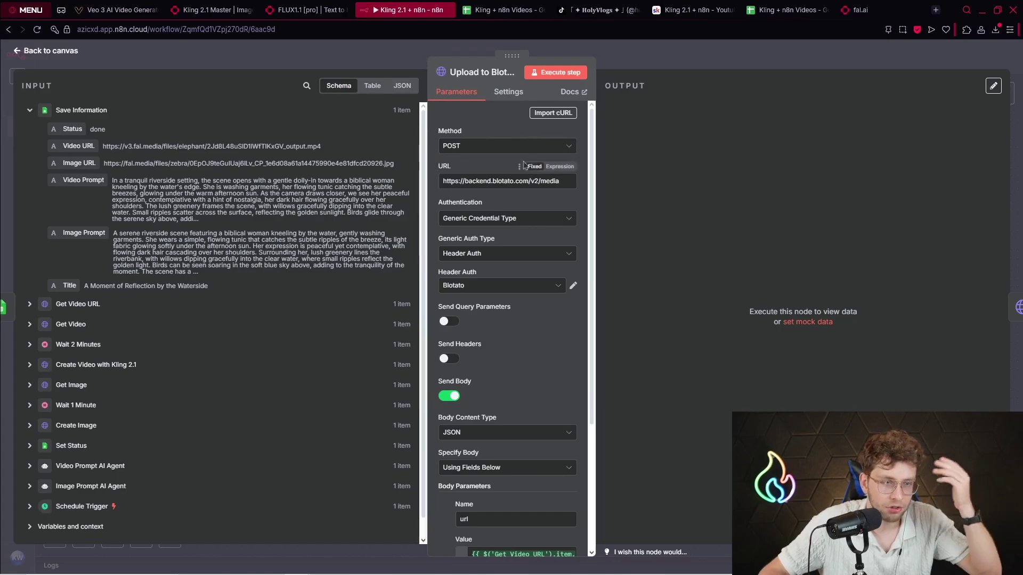
{"action": "scroll", "coordinate": [482, 108], "scroll_direction": "down", "scroll_amount": 2}
{"action": "scroll", "coordinate": [506, 239], "scroll_direction": "down", "scroll_amount": 1}
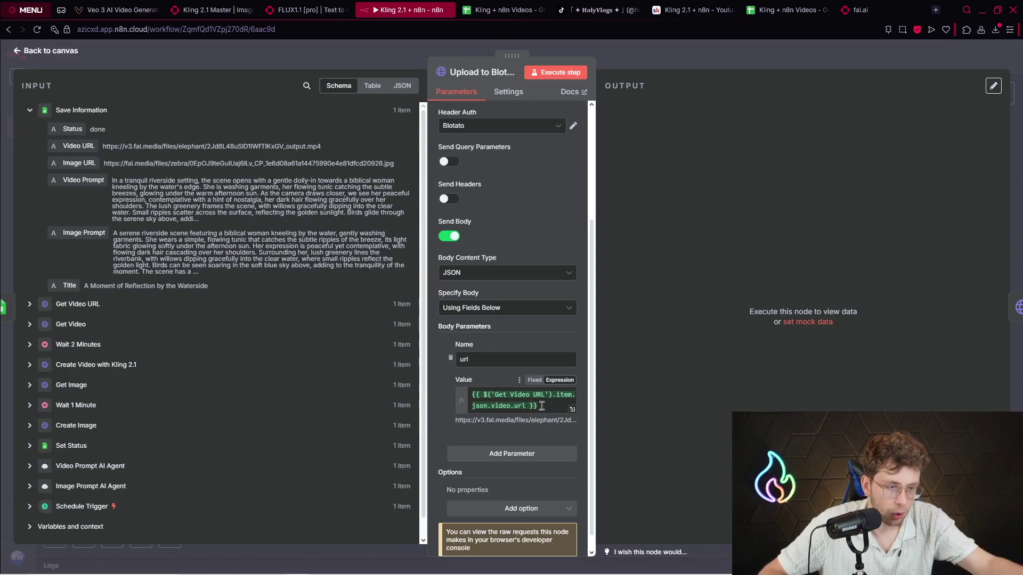
Step: Switch to the Skool lesson page and examine the HTTP request settings and JSON bodies for publishing on TikTok and YouTube
{"action": "left_click", "coordinate": [683, 9]}
{"action": "scroll", "coordinate": [533, 252], "scroll_direction": "down", "scroll_amount": 10}
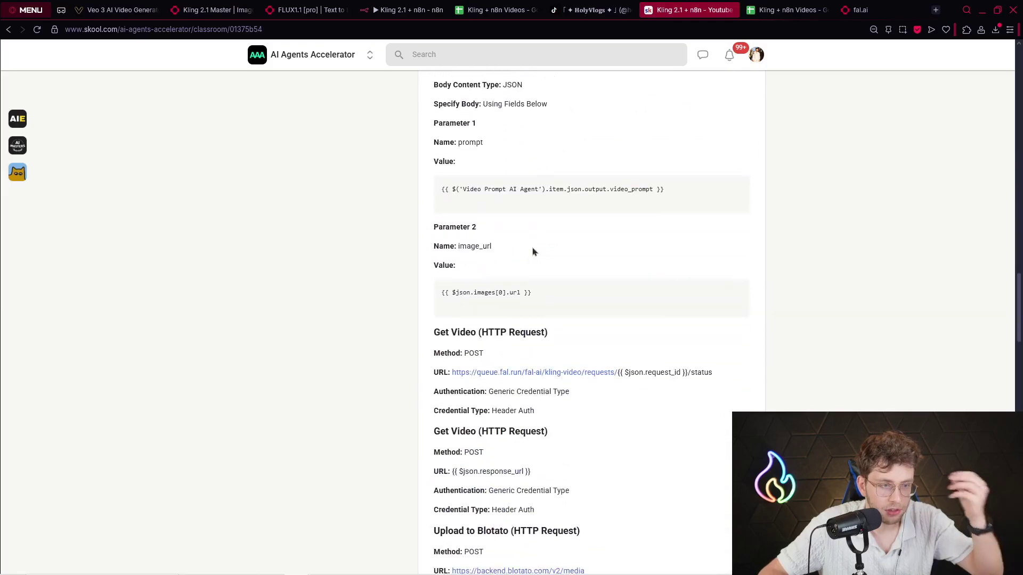
{"action": "scroll", "coordinate": [533, 251], "scroll_direction": "down", "scroll_amount": 10}
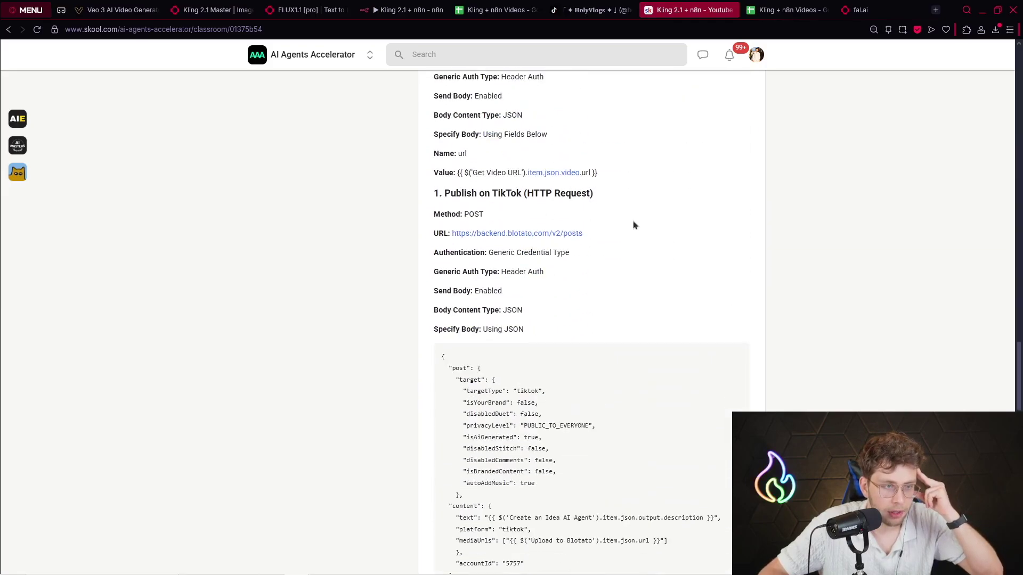
{"action": "left_click_drag", "start_coordinate": [507, 223], "coordinate": [543, 383]}
{"action": "scroll", "coordinate": [480, 224], "scroll_direction": "down", "scroll_amount": 4}
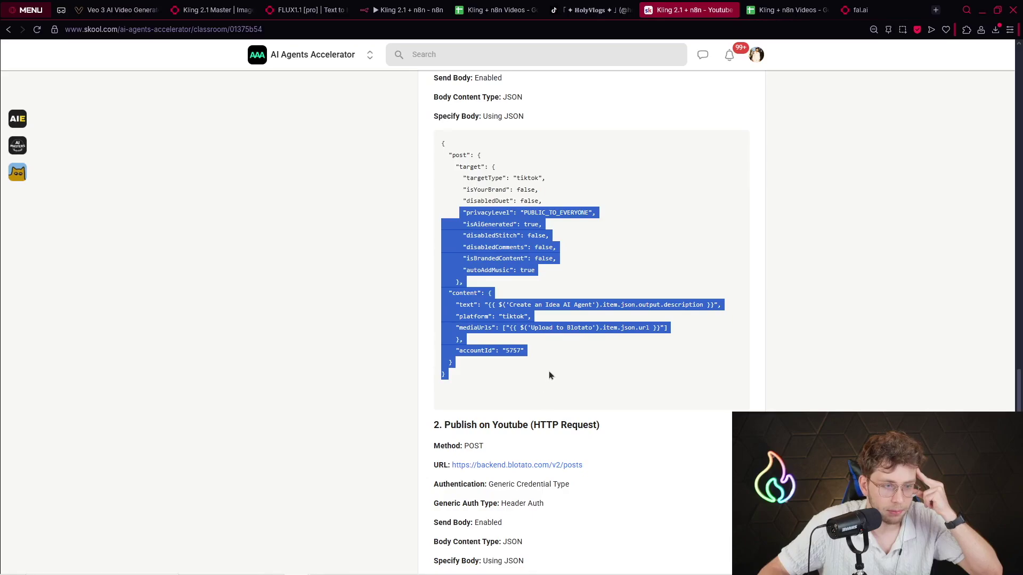
{"action": "left_click", "coordinate": [561, 357]}
{"action": "scroll", "coordinate": [561, 353], "scroll_direction": "down", "scroll_amount": 5}
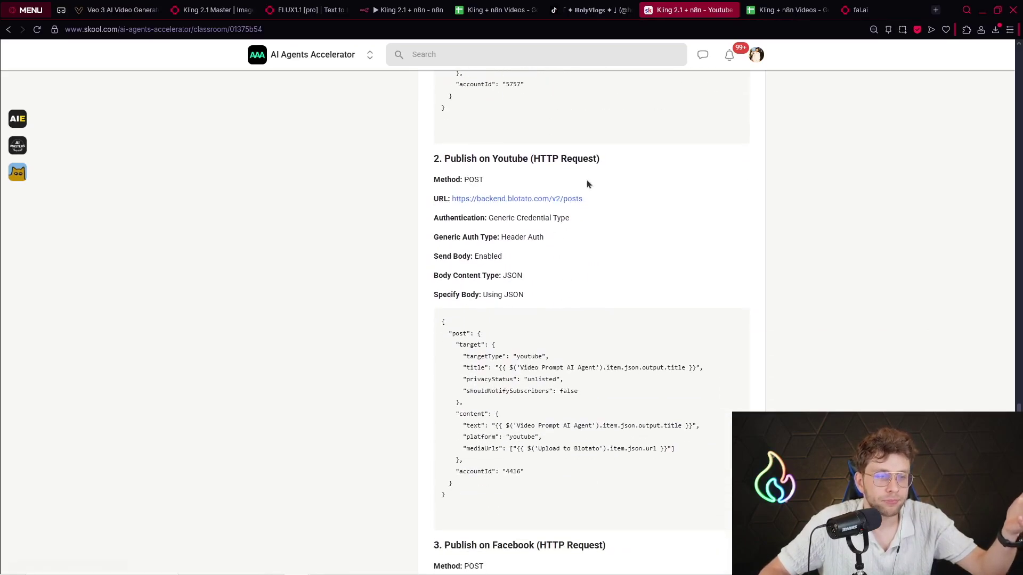
{"action": "left_click_drag", "start_coordinate": [600, 158], "coordinate": [426, 85]}
{"action": "scroll", "coordinate": [464, 181], "scroll_direction": "up", "scroll_amount": 5}
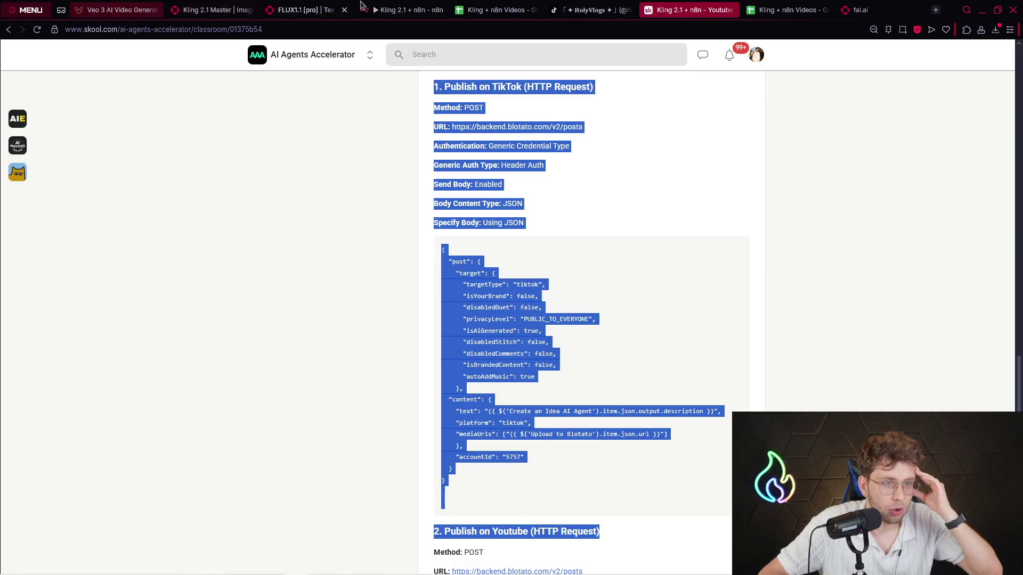
Step: Return to n8n, execute the Upload to Blotato node and review its url body parameter's Get Video URL expression
{"action": "left_click", "coordinate": [409, 10]}
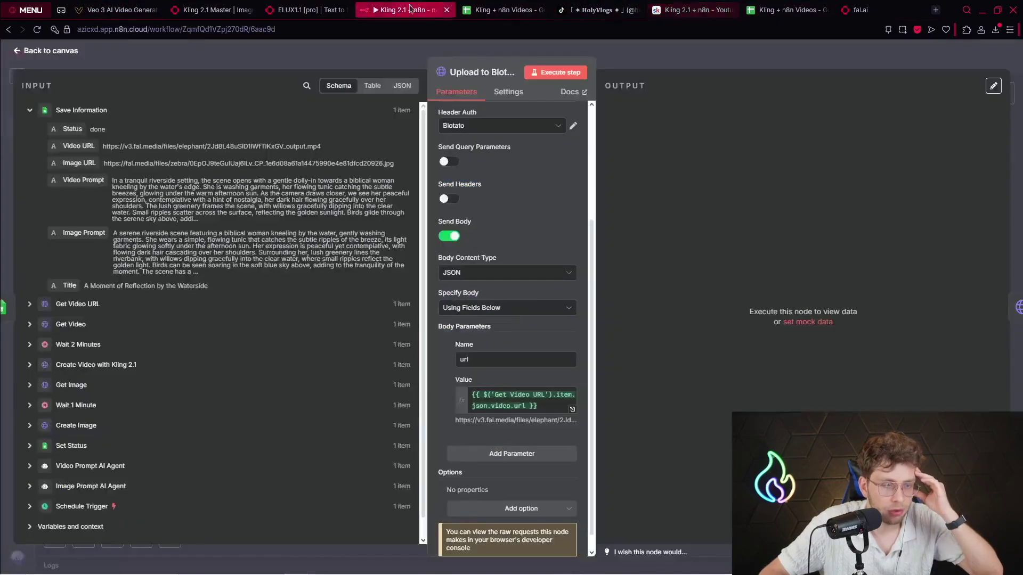
{"action": "left_click", "coordinate": [558, 73]}
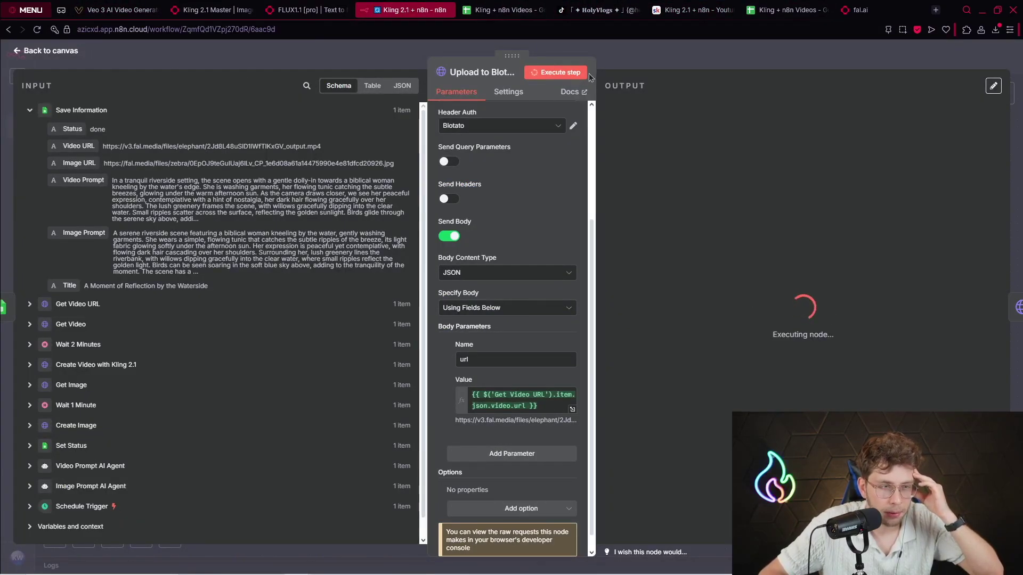
{"action": "scroll", "coordinate": [543, 208], "scroll_direction": "down", "scroll_amount": 1}
{"action": "scroll", "coordinate": [527, 232], "scroll_direction": "up", "scroll_amount": 3}
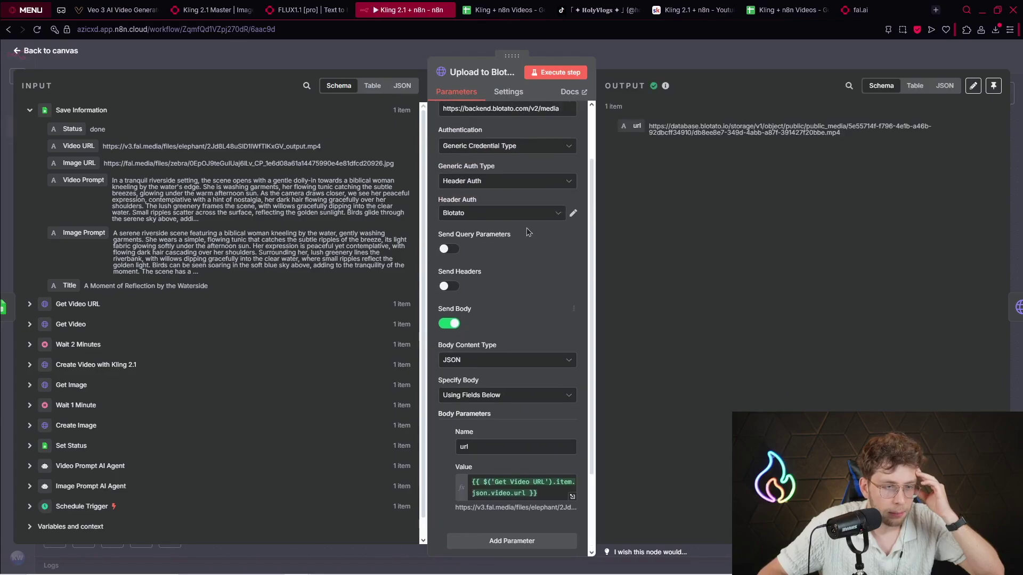
{"action": "scroll", "coordinate": [528, 233], "scroll_direction": "down", "scroll_amount": 2}
{"action": "left_click_drag", "start_coordinate": [540, 386], "coordinate": [477, 378]}
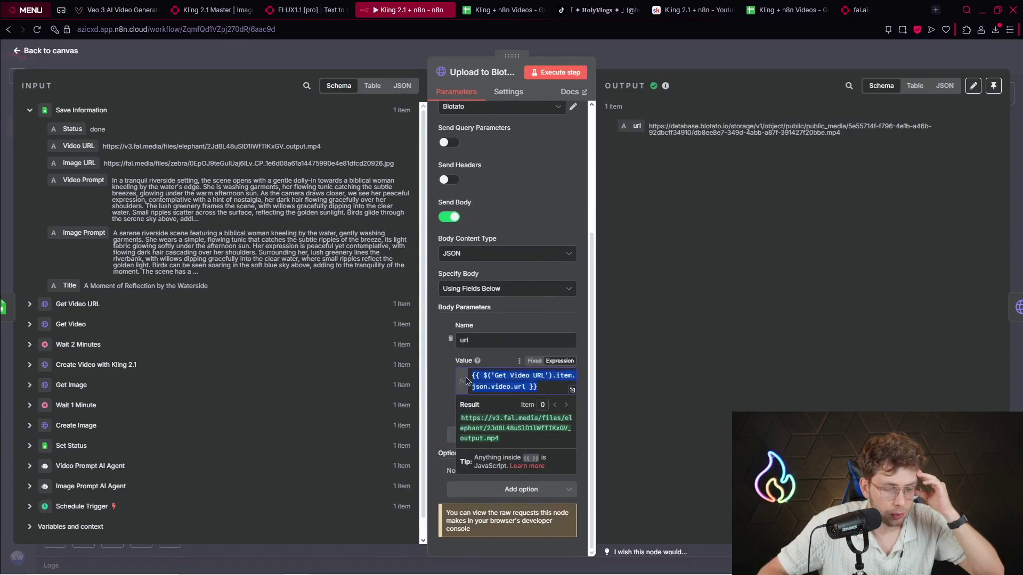
Step: Review Upload to Blotato's POST request settings and its output url, returning to the canvas
{"action": "scroll", "coordinate": [538, 366], "scroll_direction": "up", "scroll_amount": 2}
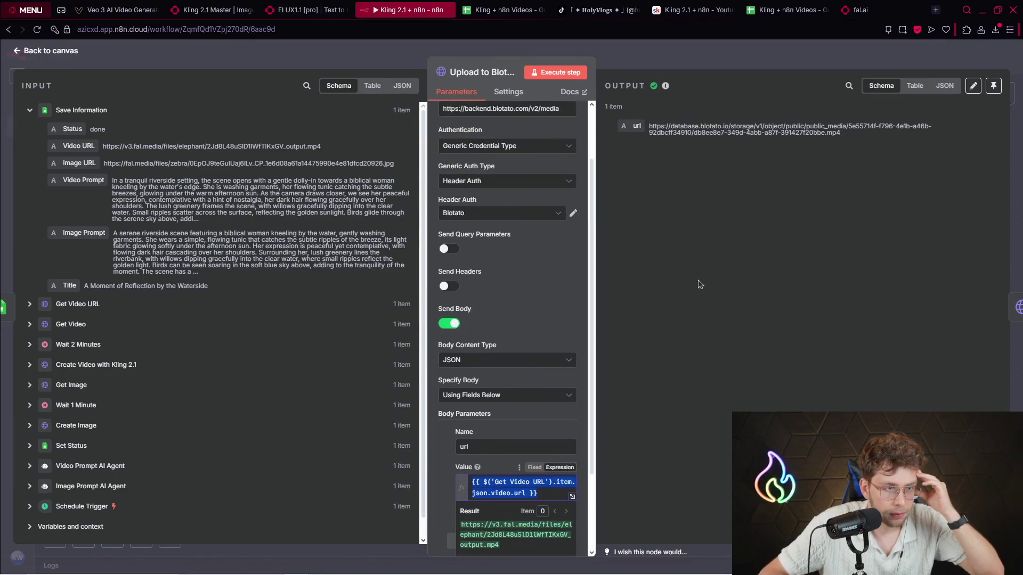
{"action": "scroll", "coordinate": [535, 307], "scroll_direction": "up", "scroll_amount": 1}
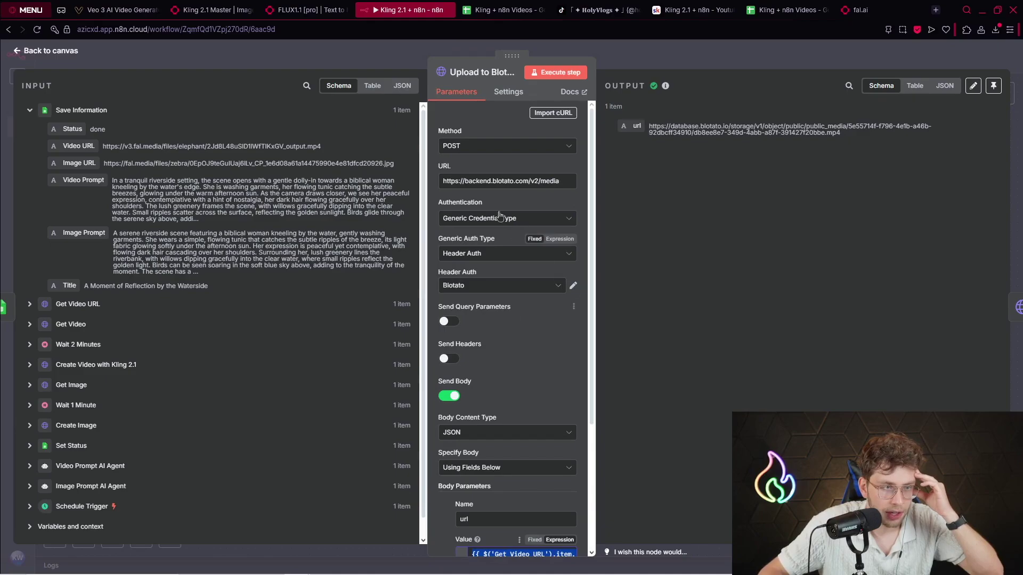
{"action": "left_click_drag", "start_coordinate": [852, 129], "coordinate": [641, 120]}
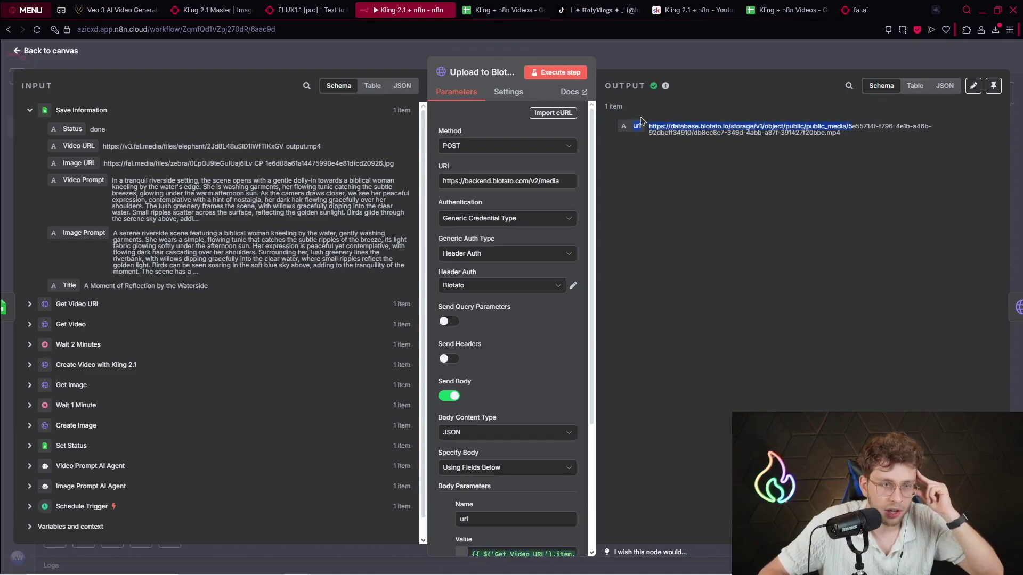
{"action": "key", "text": "Escape"}
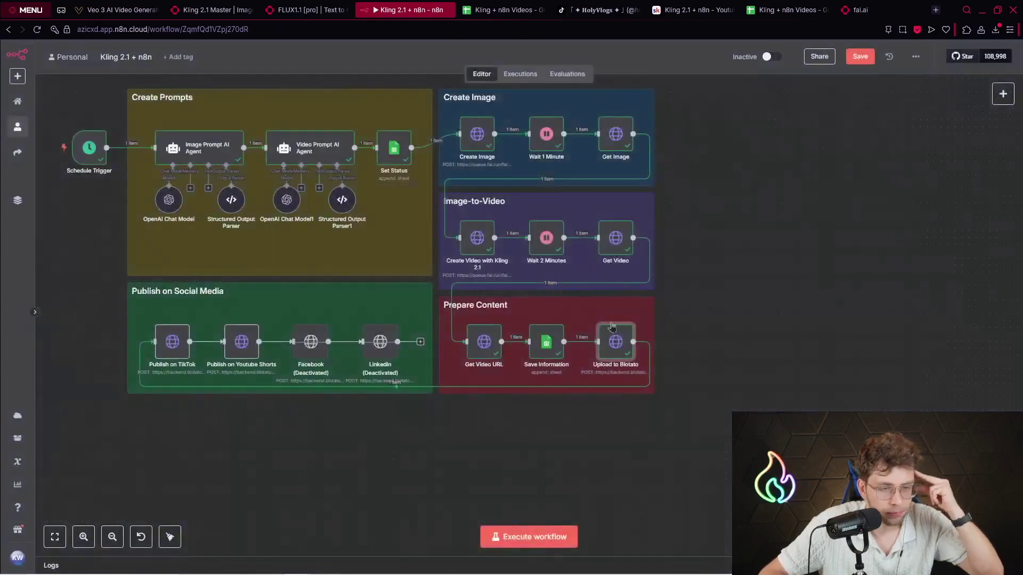
Step: Open the Publish on TikTok node and review its posts endpoint URL, Blotato header authentication and JSON body settings
{"action": "double_click", "coordinate": [173, 350]}
{"action": "scroll", "coordinate": [549, 371], "scroll_direction": "down", "scroll_amount": 2}
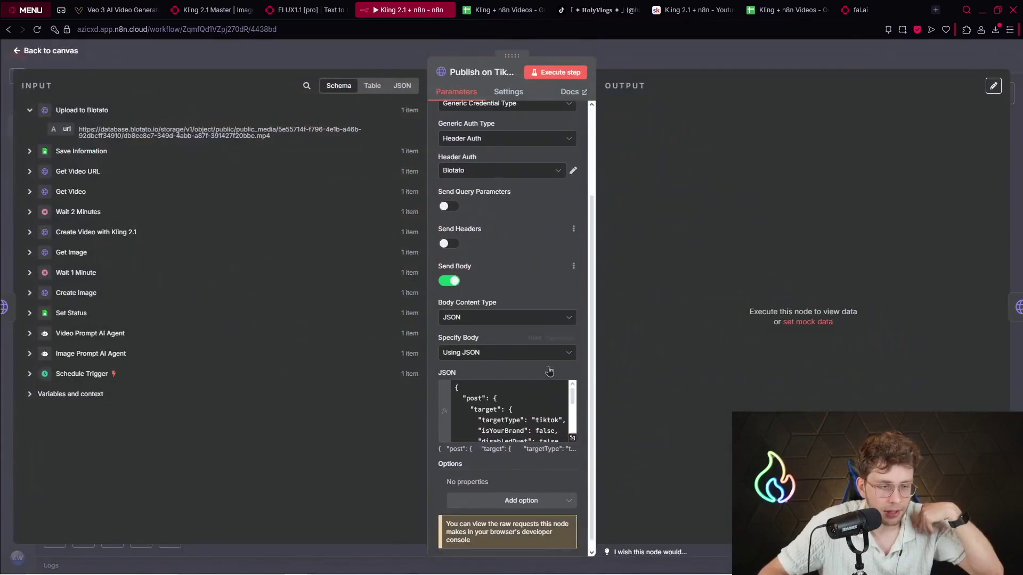
{"action": "scroll", "coordinate": [549, 372], "scroll_direction": "up", "scroll_amount": 4}
{"action": "left_click_drag", "start_coordinate": [563, 181], "coordinate": [441, 180]}
{"action": "scroll", "coordinate": [549, 235], "scroll_direction": "down", "scroll_amount": 1}
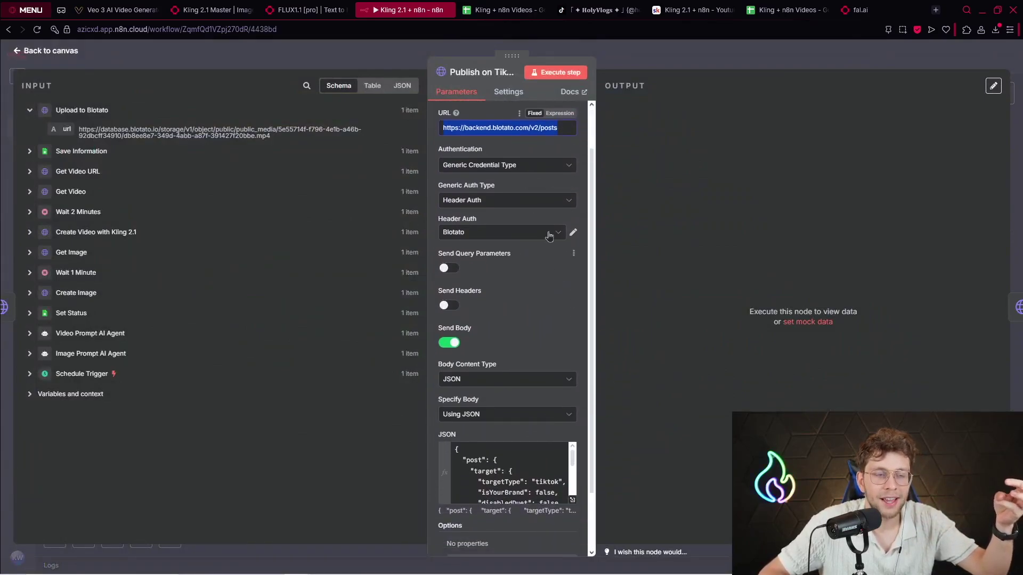
Step: Open Blotato in a new browser tab and go to its account settings
{"action": "left_click", "coordinate": [936, 10]}
{"action": "type", "text": "blotato"}
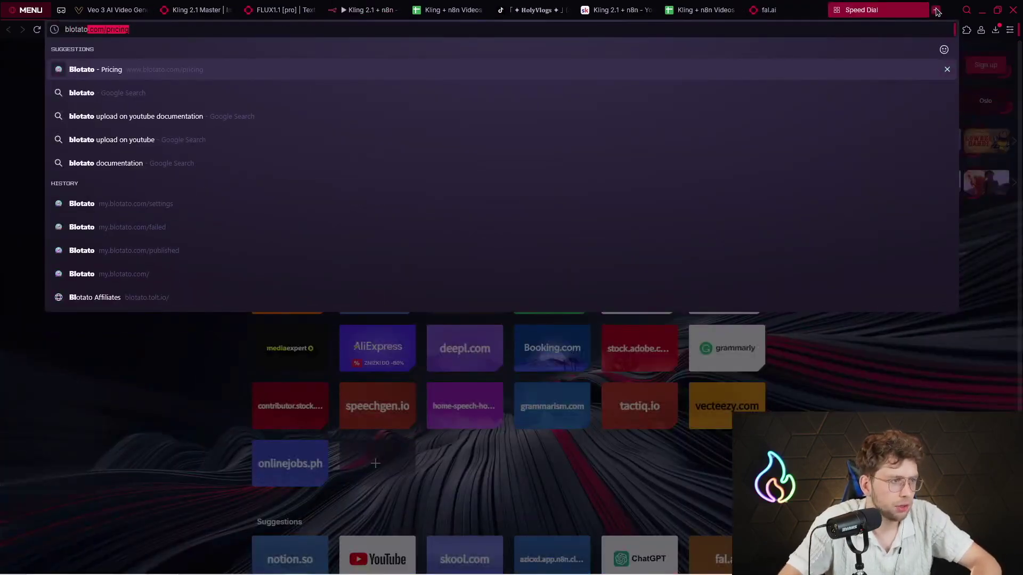
{"action": "key", "text": "Return"}
{"action": "left_click", "coordinate": [331, 541]}
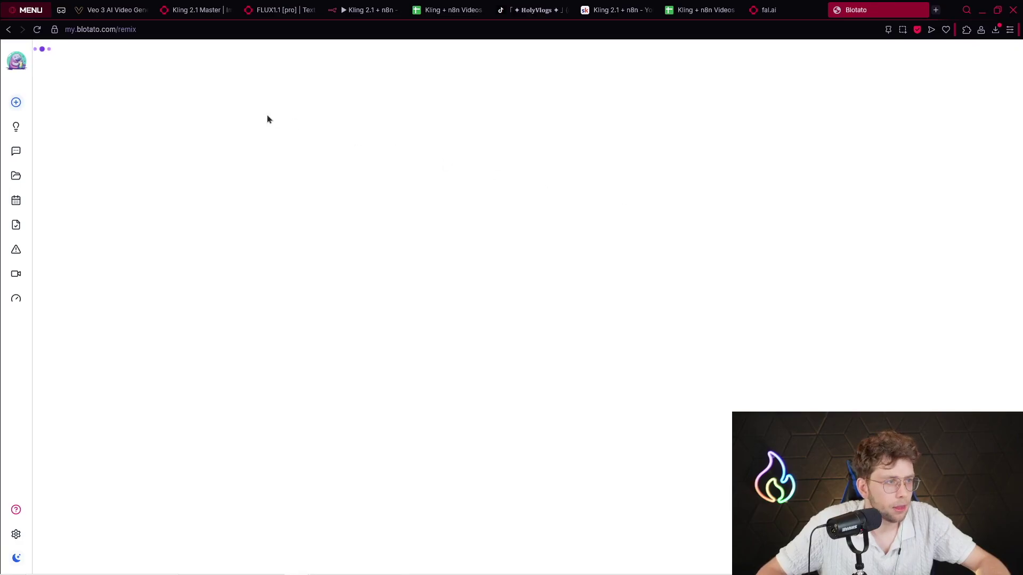
{"action": "mouse_move", "coordinate": [7, 472]}
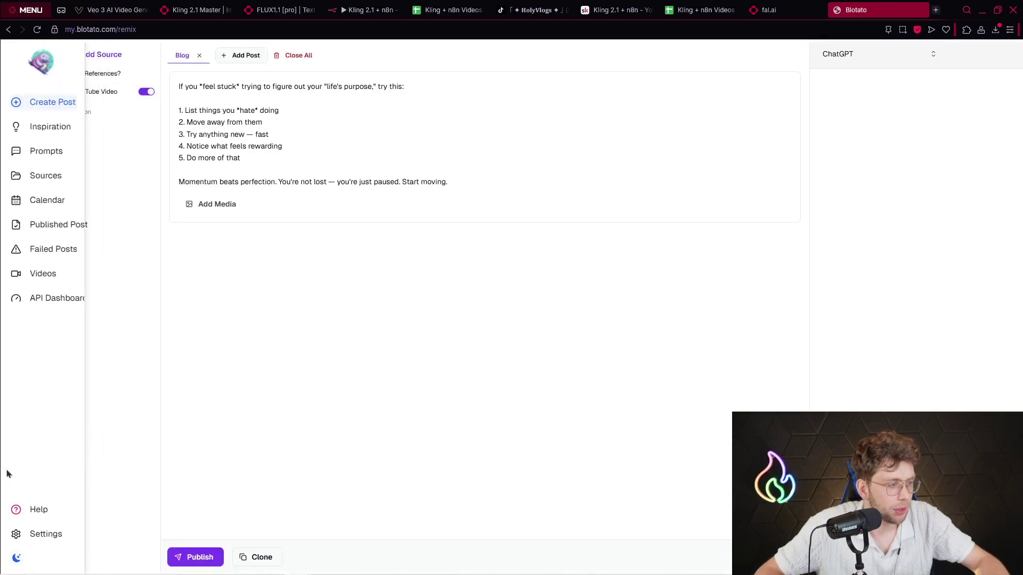
{"action": "left_click", "coordinate": [46, 536]}
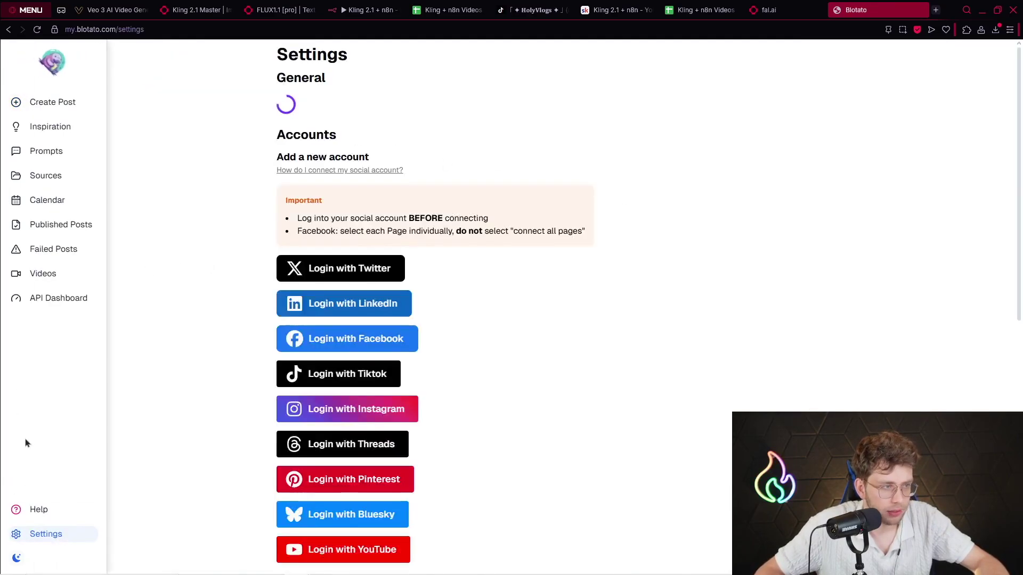
Step: Review Blotato's social logins, connected accounts and API access, and copy the account ID of the connected TikTok account
{"action": "scroll", "coordinate": [331, 381], "scroll_direction": "down", "scroll_amount": 5}
{"action": "scroll", "coordinate": [334, 379], "scroll_direction": "down", "scroll_amount": 6}
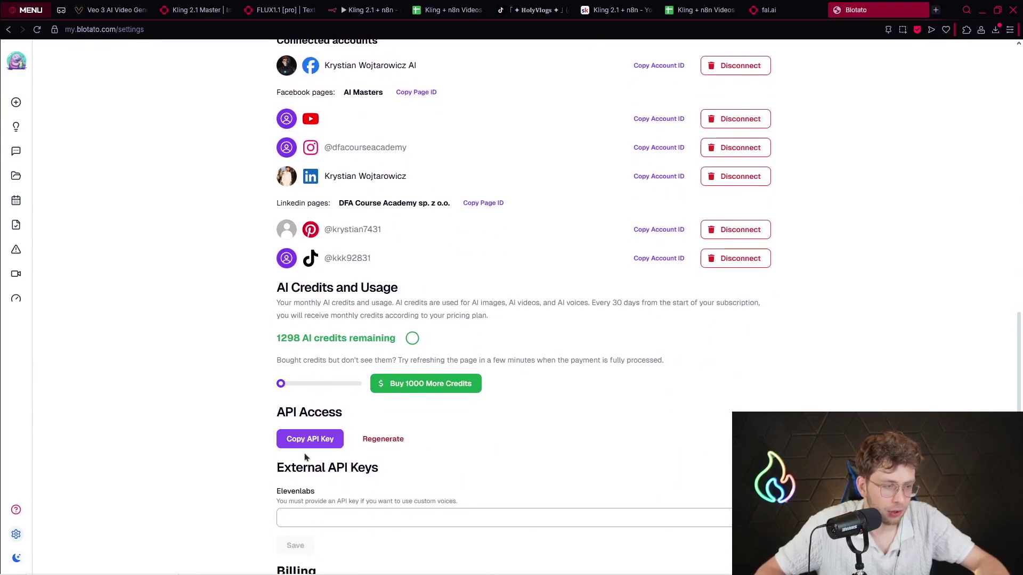
{"action": "scroll", "coordinate": [657, 288], "scroll_direction": "up", "scroll_amount": 3}
{"action": "scroll", "coordinate": [372, 101], "scroll_direction": "up", "scroll_amount": 4}
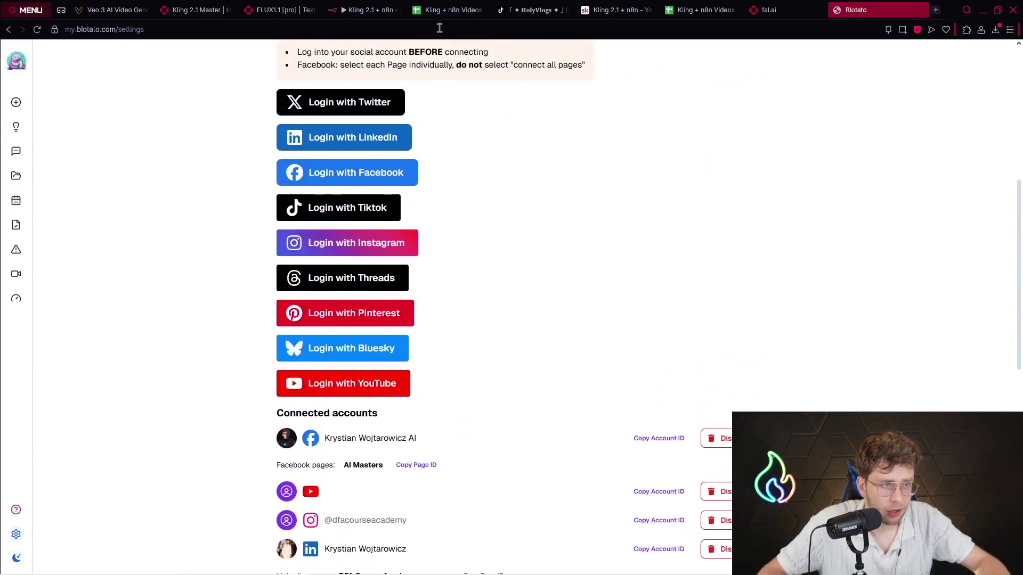
{"action": "scroll", "coordinate": [472, 199], "scroll_direction": "down", "scroll_amount": 1}
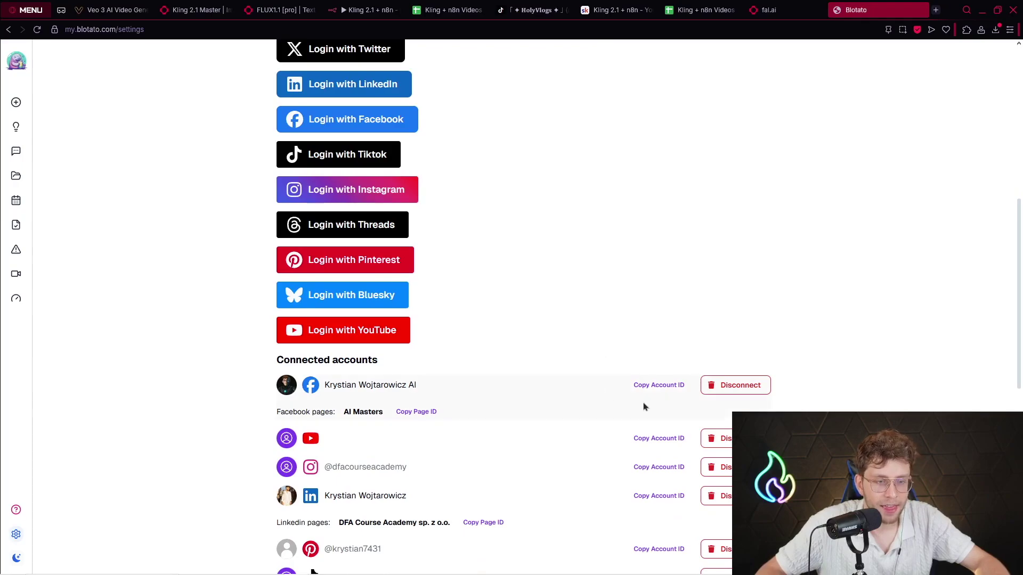
{"action": "scroll", "coordinate": [653, 403], "scroll_direction": "down", "scroll_amount": 1}
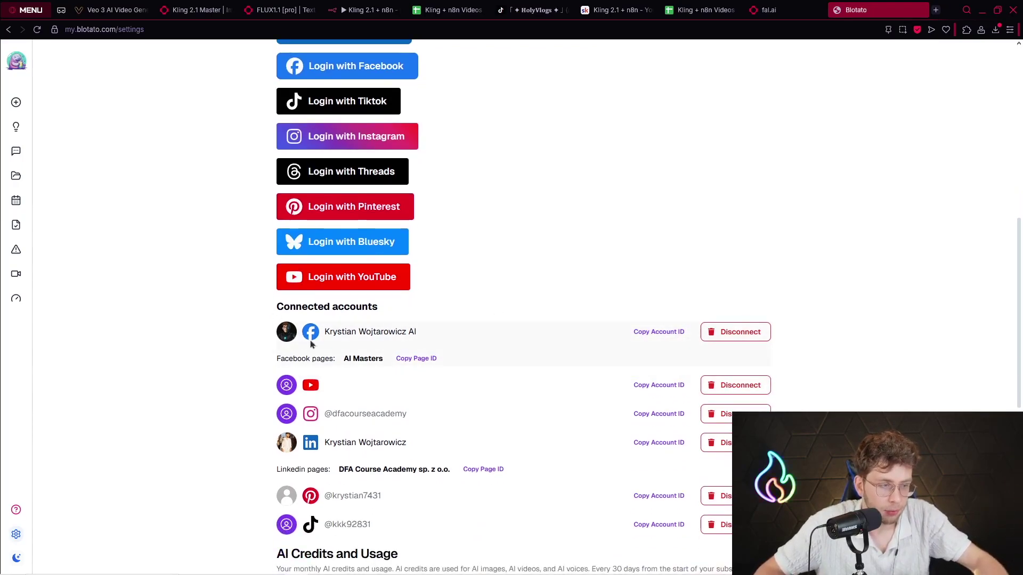
{"action": "scroll", "coordinate": [311, 343], "scroll_direction": "down", "scroll_amount": 2}
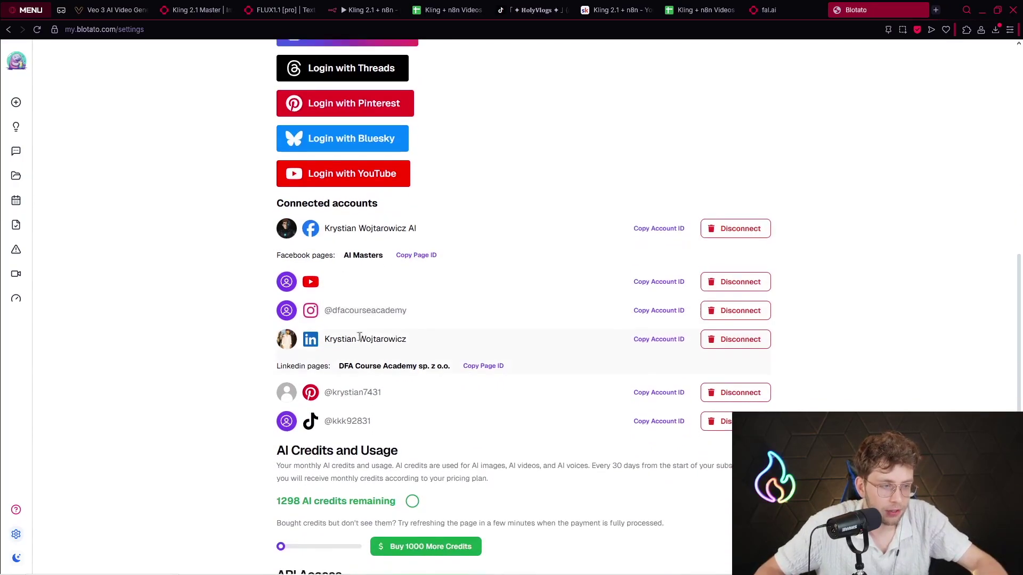
{"action": "left_click", "coordinate": [651, 419]}
Step: Return to n8n, execute the Publish on TikTok node and highlight the postSubmissionId in its output
{"action": "left_click", "coordinate": [373, 10]}
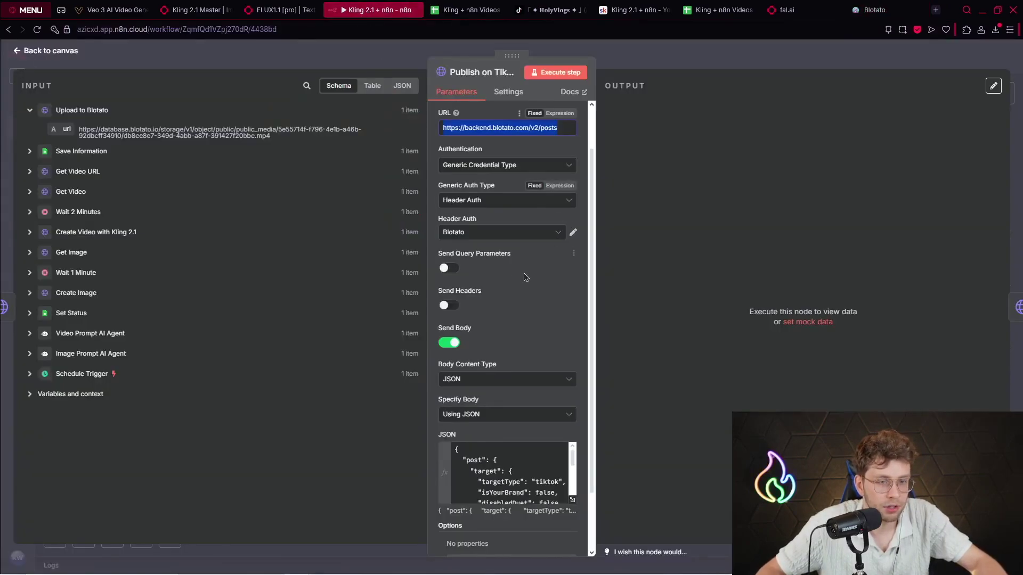
{"action": "left_click", "coordinate": [557, 72]}
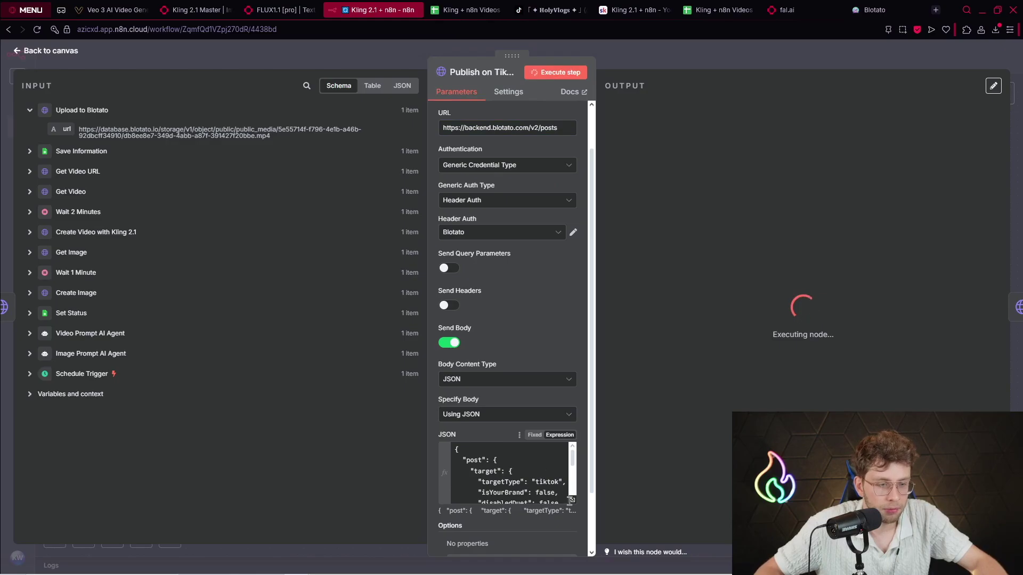
{"action": "left_click_drag", "start_coordinate": [832, 128], "coordinate": [650, 113]}
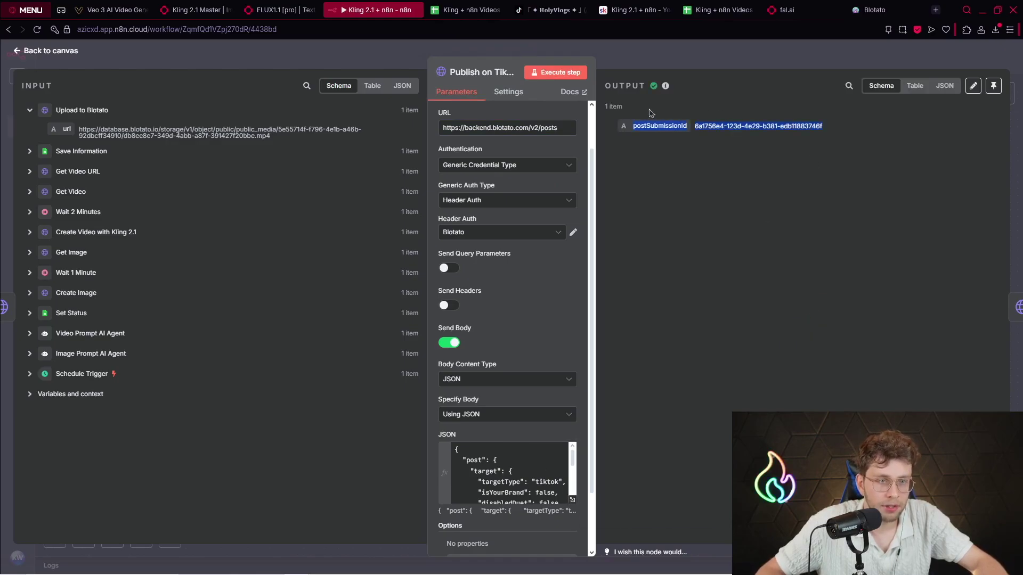
Step: Review Publish on TikTok's full JSON body in the expanded expression editor, covering target options, title text, mediaUrls and accountId
{"action": "left_click", "coordinate": [573, 501]}
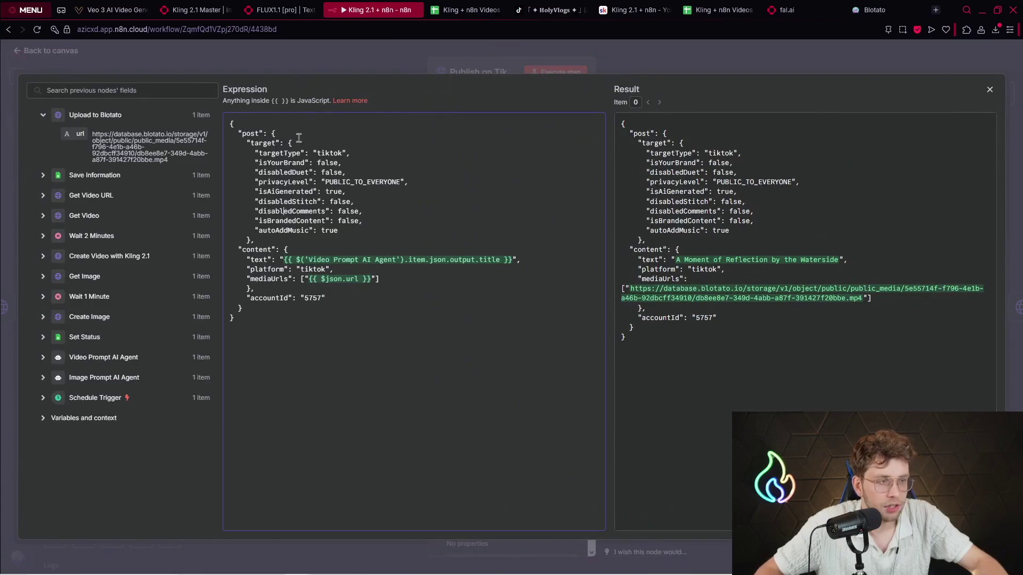
{"action": "left_click_drag", "start_coordinate": [233, 126], "coordinate": [302, 307]}
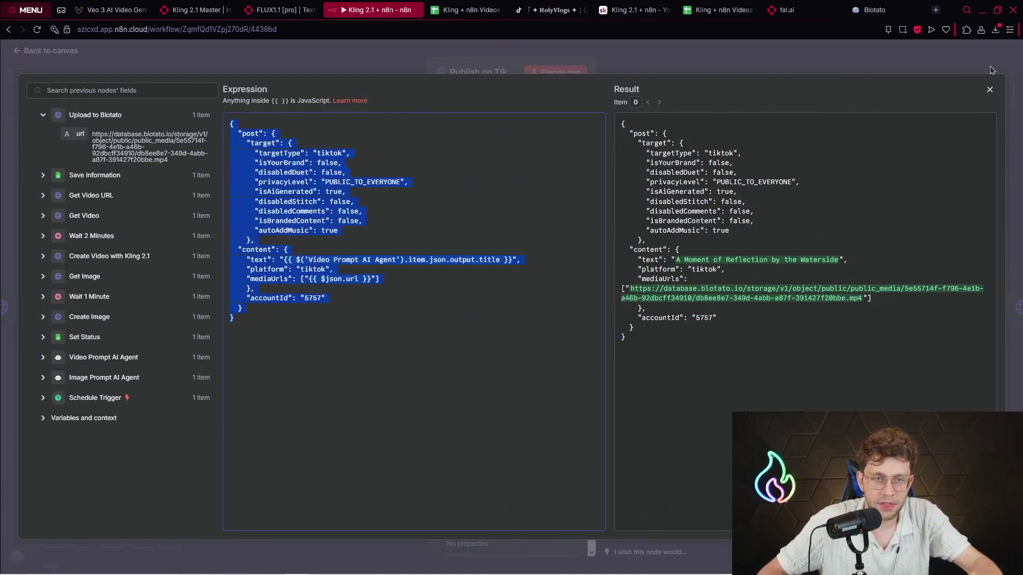
{"action": "left_click", "coordinate": [993, 92]}
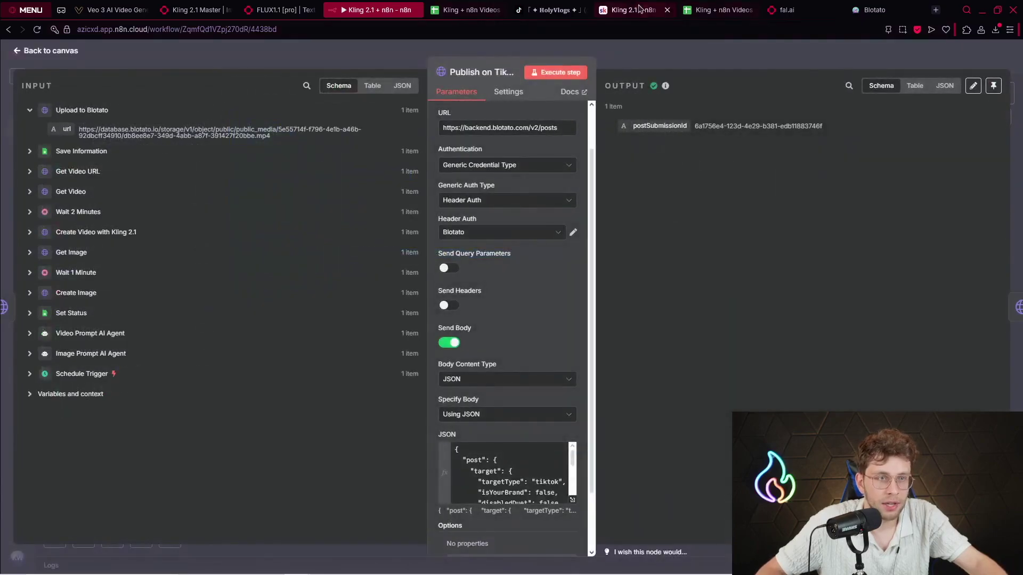
Step: Switch to the Skool lesson page and review the publishing request settings and JSON bodies through Facebook and LinkedIn
{"action": "left_click", "coordinate": [620, 9]}
{"action": "scroll", "coordinate": [578, 229], "scroll_direction": "down", "scroll_amount": 7}
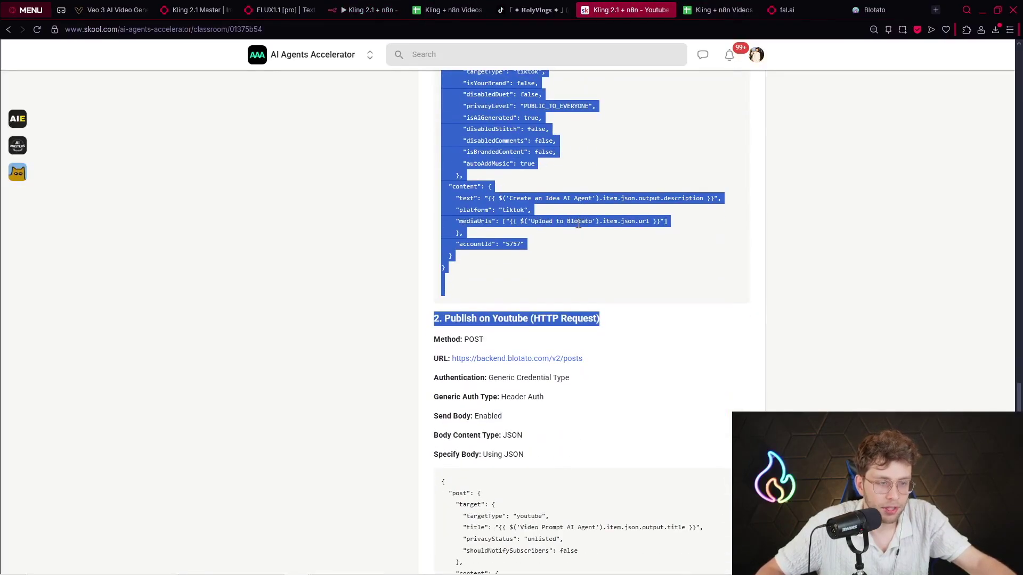
{"action": "scroll", "coordinate": [578, 223], "scroll_direction": "down", "scroll_amount": 12}
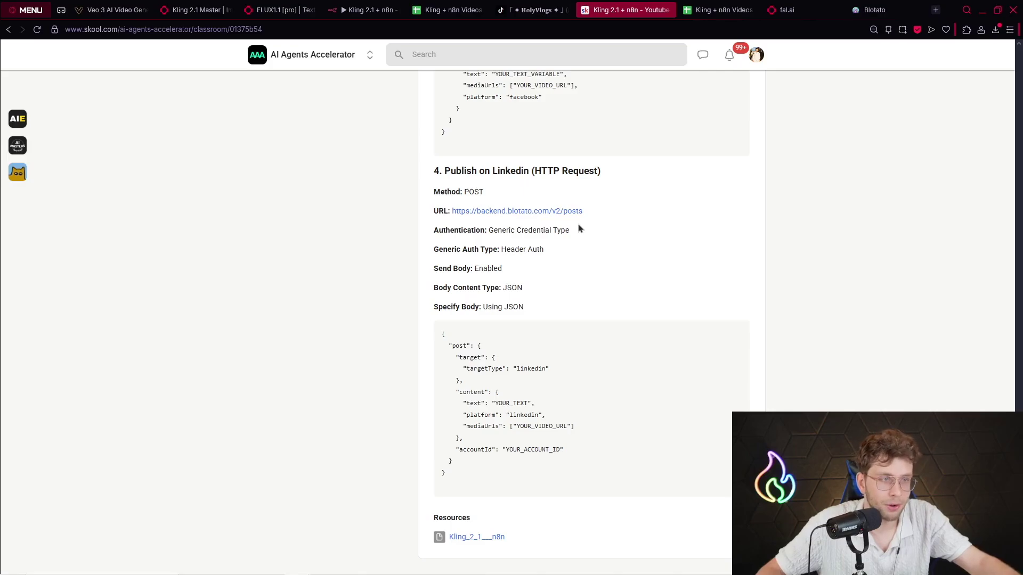
{"action": "scroll", "coordinate": [580, 229], "scroll_direction": "up", "scroll_amount": 6}
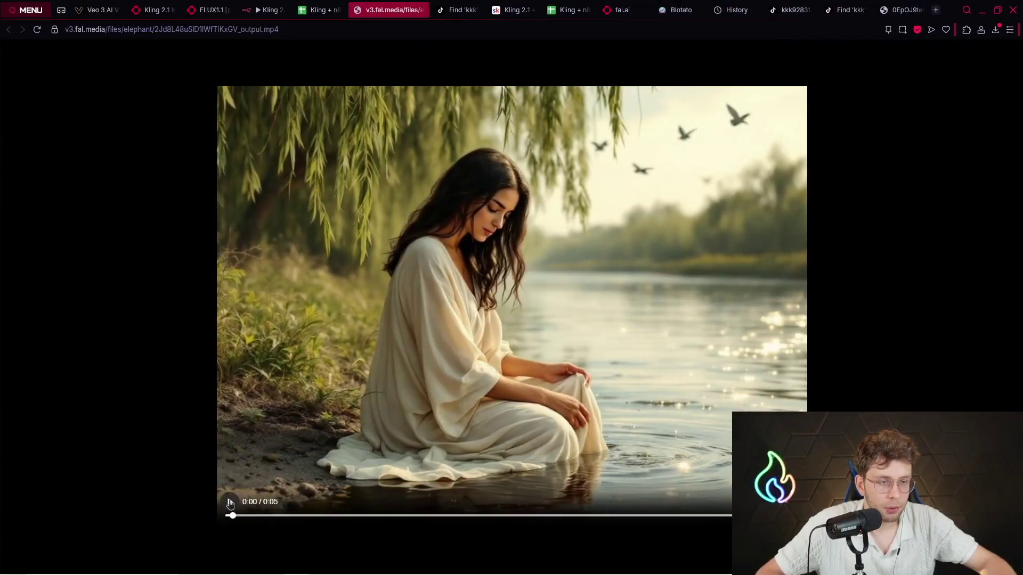
Step: Play the generated riverside video on fal.media, replay it and pause it partway
{"action": "left_click", "coordinate": [230, 504]}
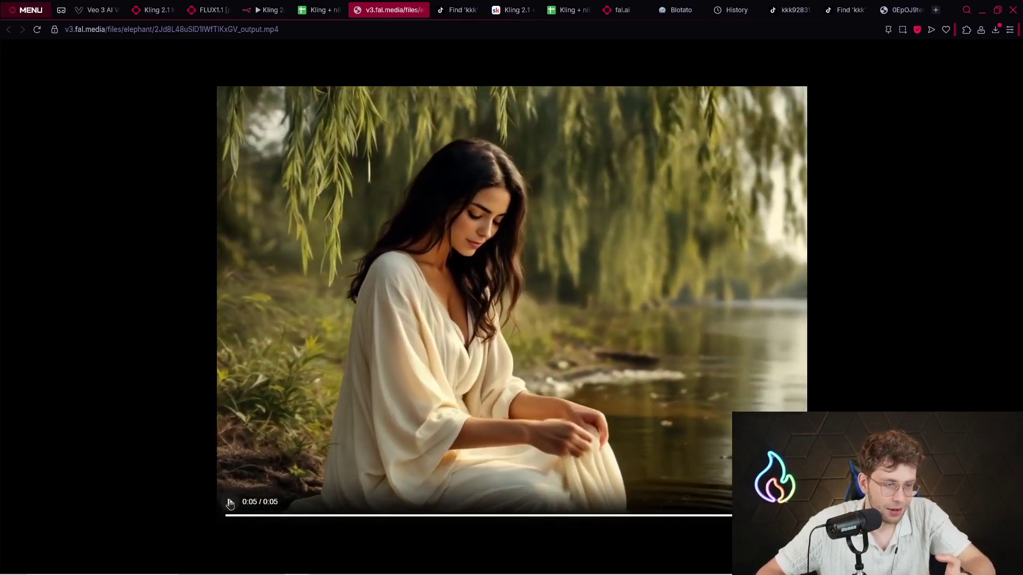
{"action": "left_click", "coordinate": [230, 503]}
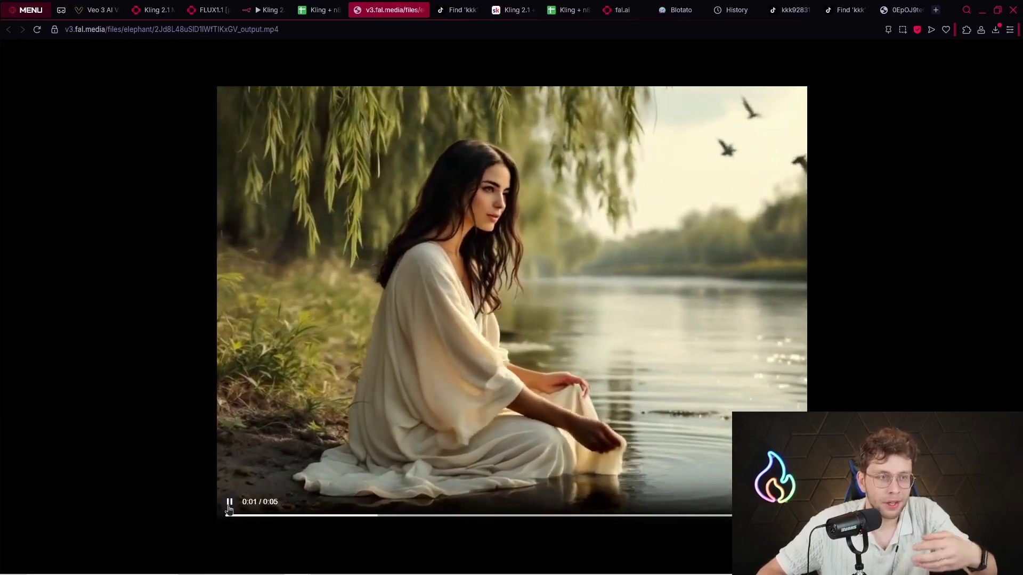
{"action": "left_click", "coordinate": [230, 503]}
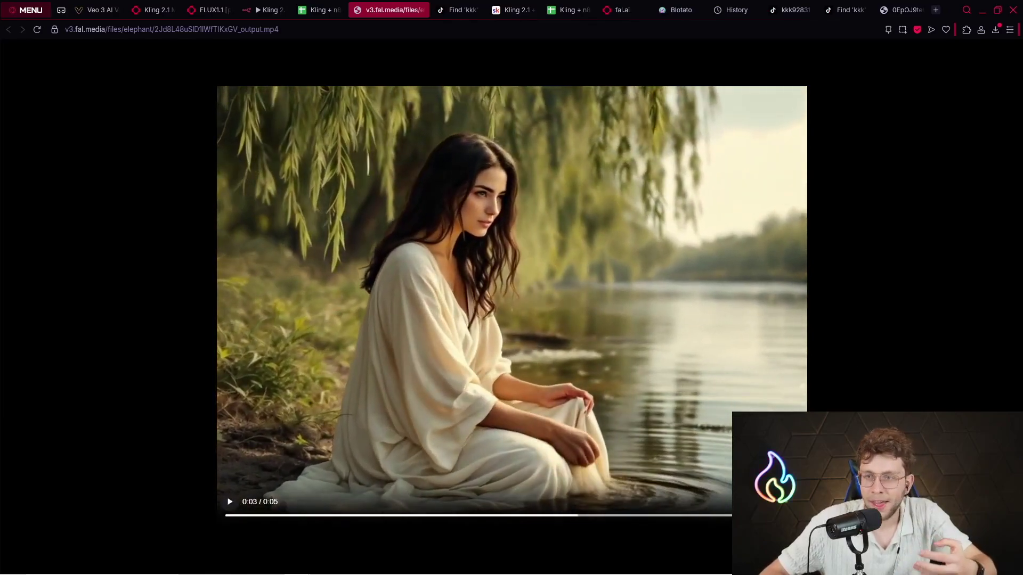
Step: Switch to Media Player, play the Veo 3 vs Kling 2.1 Master comparison video and pause it
{"action": "key", "text": "alt+Tab"}
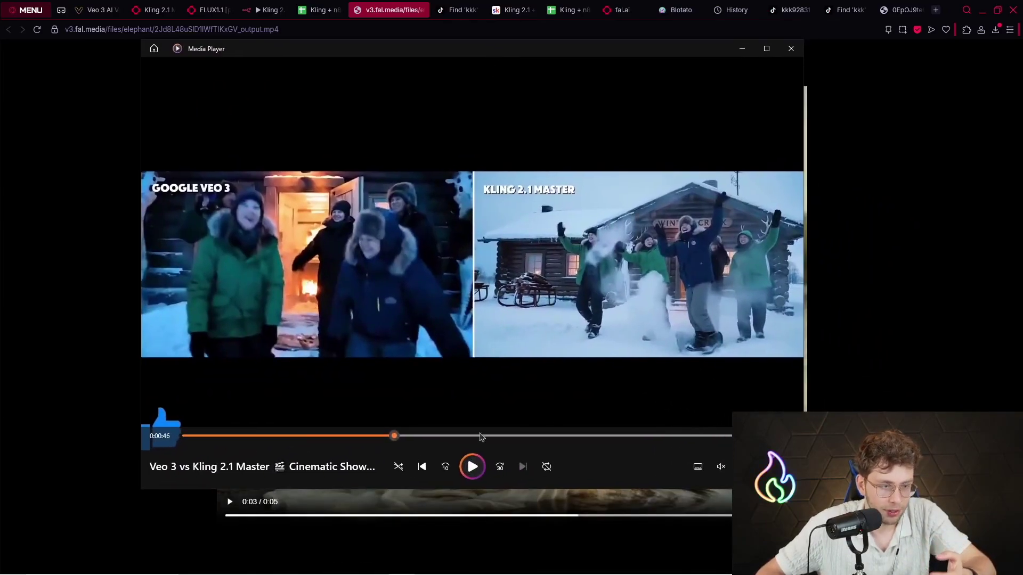
{"action": "left_click", "coordinate": [474, 472]}
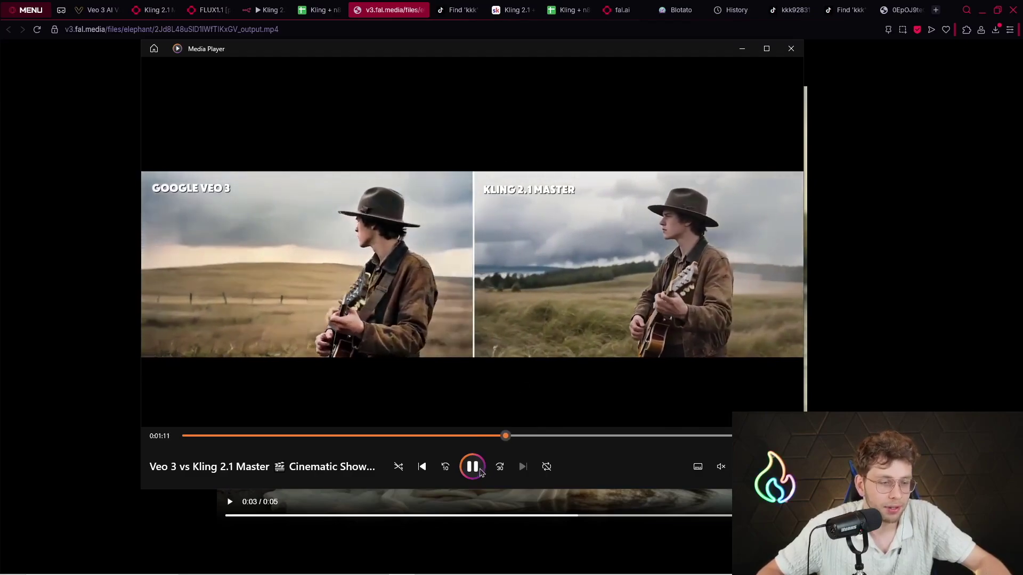
{"action": "key", "text": "space"}
Step: Return to the n8n workflow, close the Get Image node and center all workflow sections on the canvas
{"action": "left_click", "coordinate": [268, 9]}
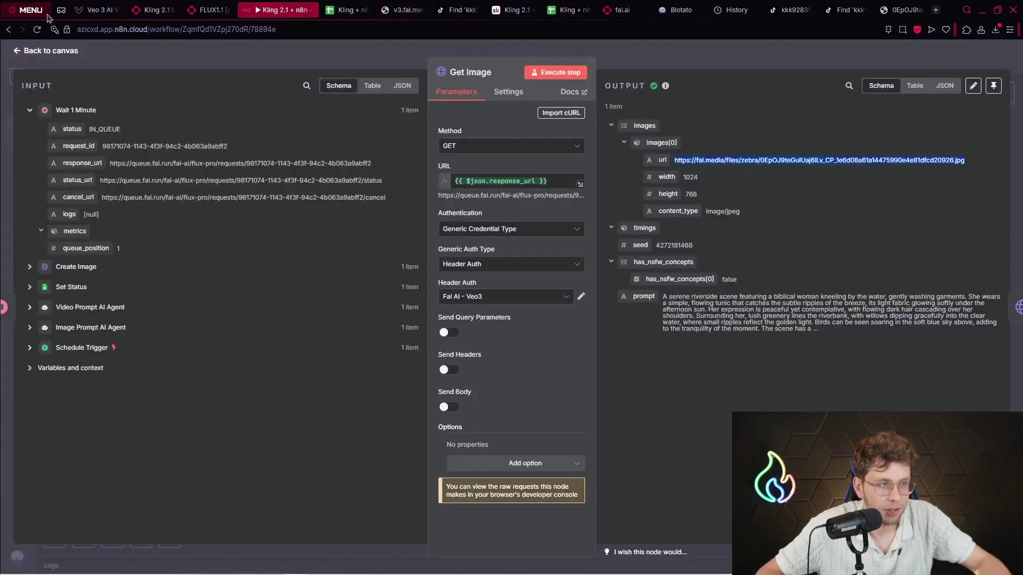
{"action": "left_click", "coordinate": [62, 53]}
{"action": "left_click_drag", "start_coordinate": [707, 184], "coordinate": [781, 254]}
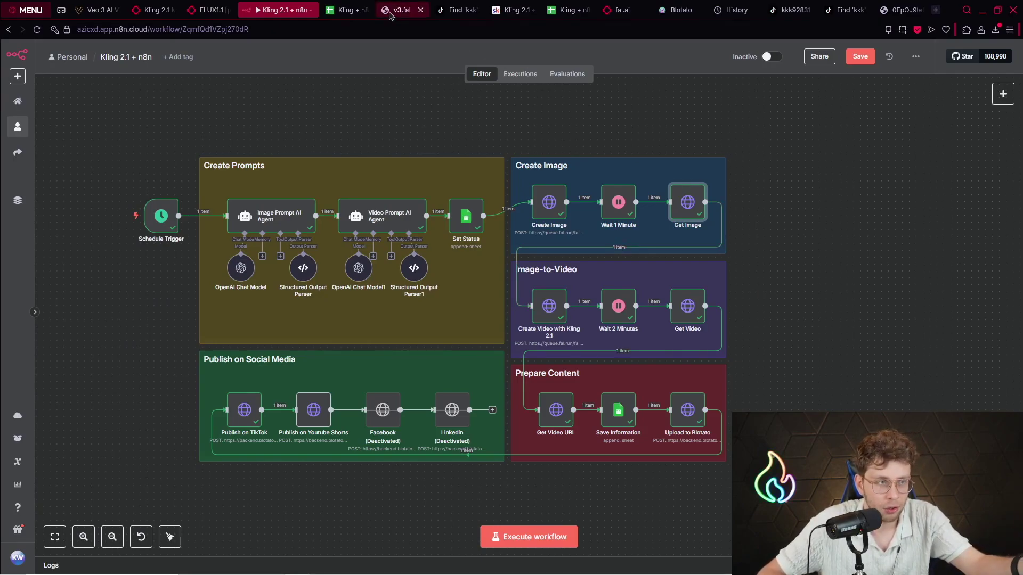
Step: Reopen the Veo 3 vs Kling 2.1 Master comparison in Media Player and continue watching it with a pause in between
{"action": "mouse_move", "coordinate": [467, 572]}
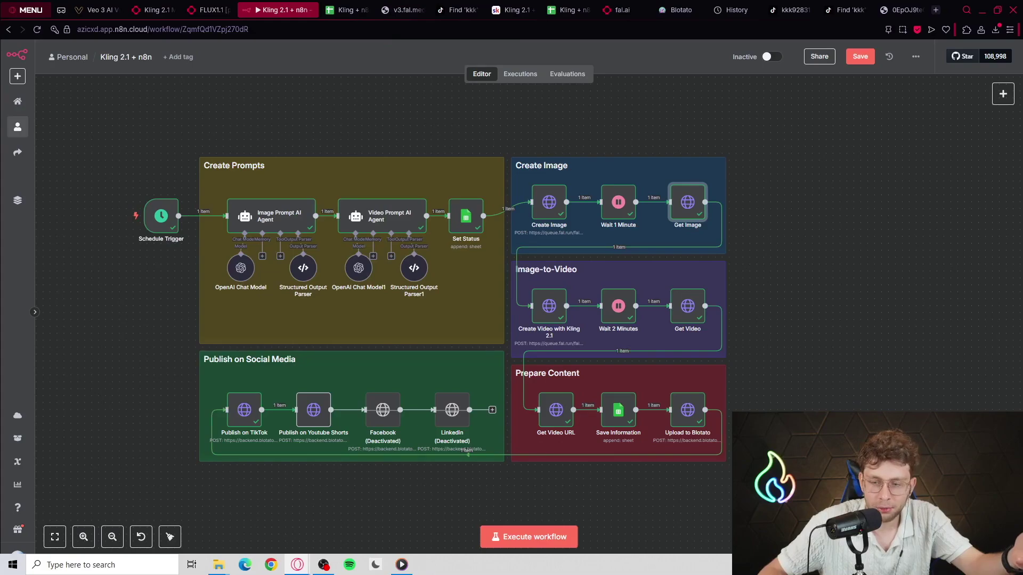
{"action": "left_click", "coordinate": [402, 564]}
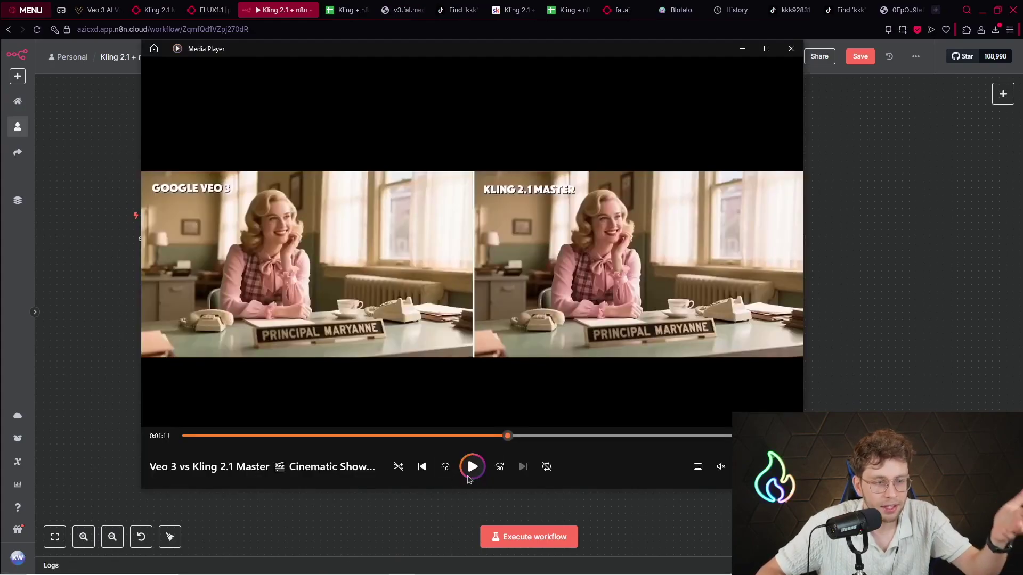
{"action": "left_click", "coordinate": [472, 468]}
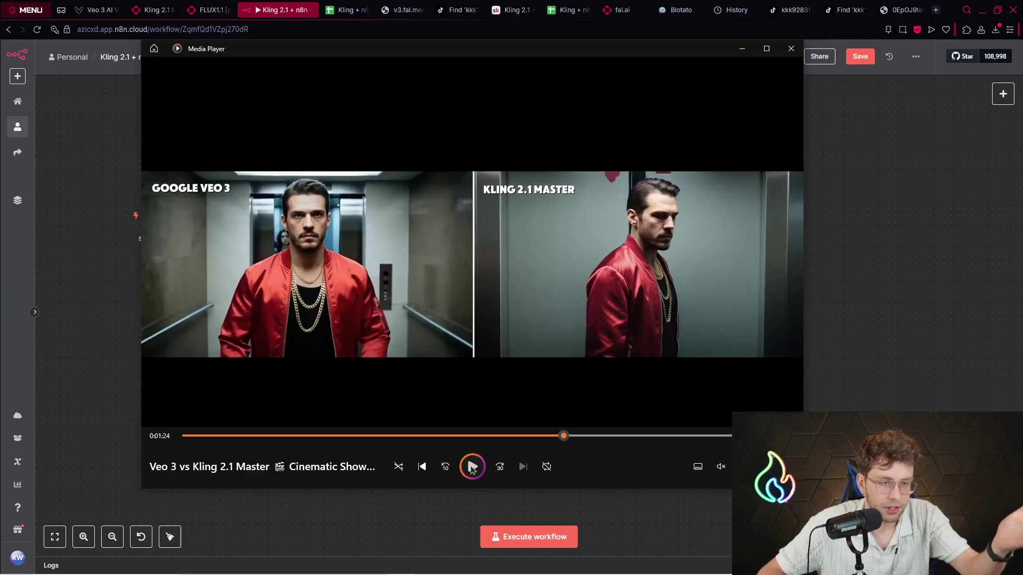
{"action": "left_click", "coordinate": [472, 467]}
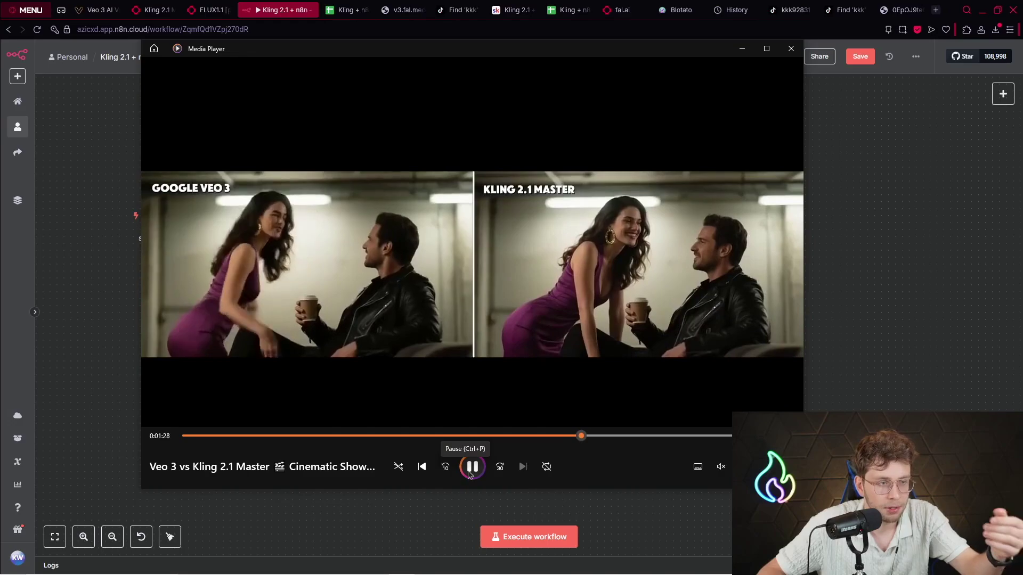
Step: Pause and minimize the Veo 3 vs Kling 2.1 Master comparison, and review the Kling 2.1 HTTP request instructions on Skool
{"action": "left_click", "coordinate": [470, 473]}
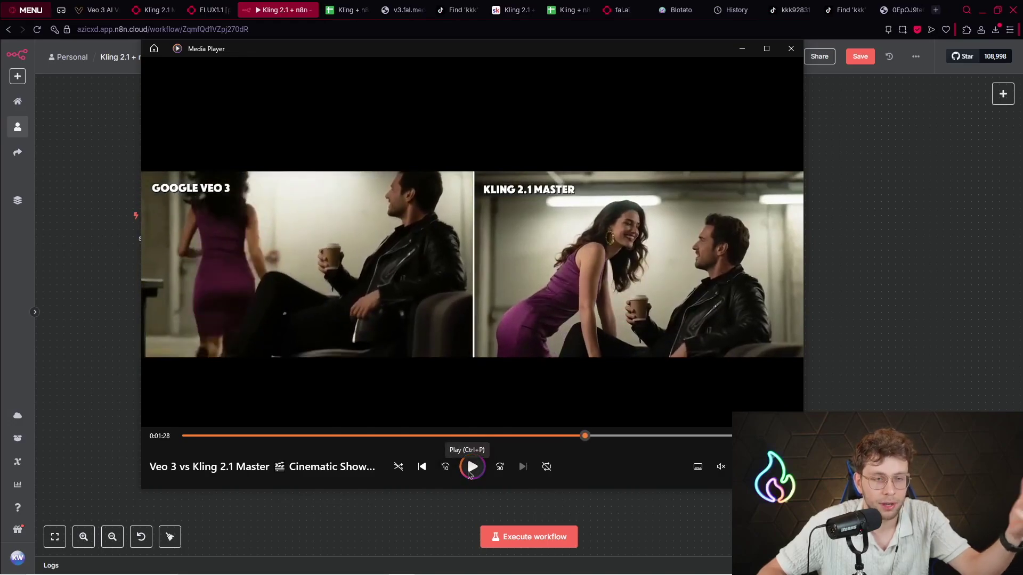
{"action": "left_click", "coordinate": [741, 49]}
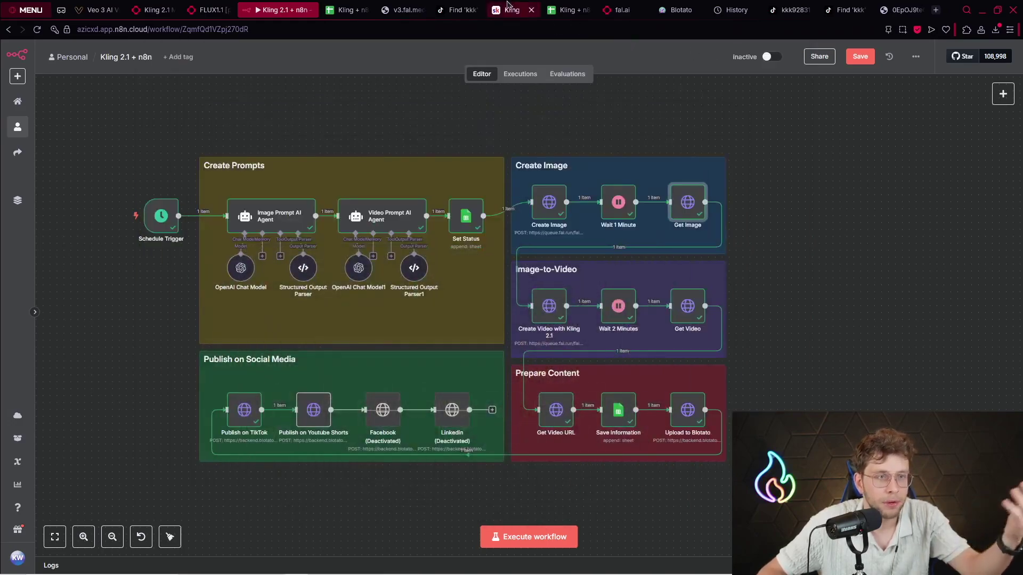
{"action": "left_click", "coordinate": [508, 11]}
{"action": "scroll", "coordinate": [611, 162], "scroll_direction": "up", "scroll_amount": 15}
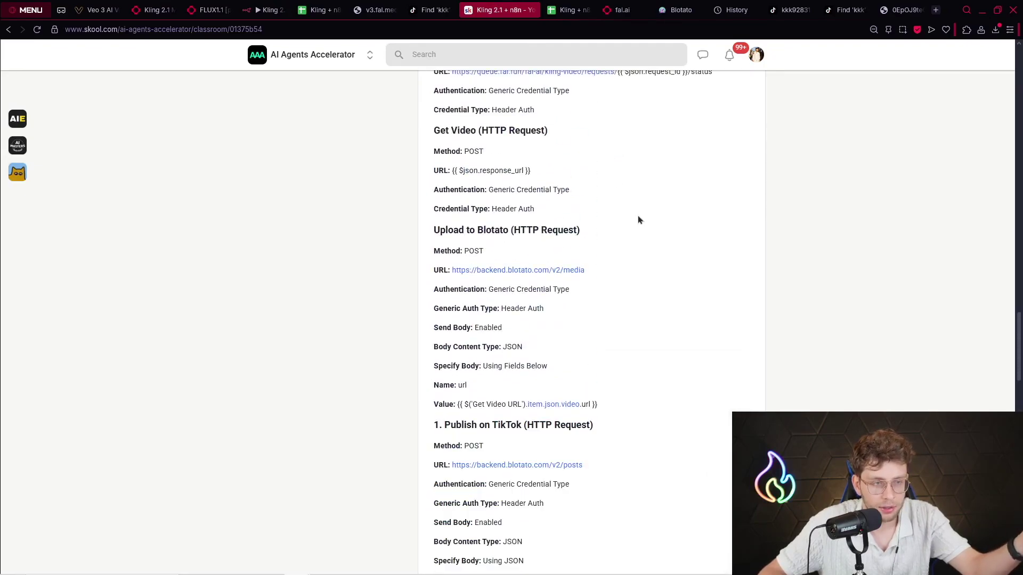
{"action": "scroll", "coordinate": [639, 220], "scroll_direction": "up", "scroll_amount": 7}
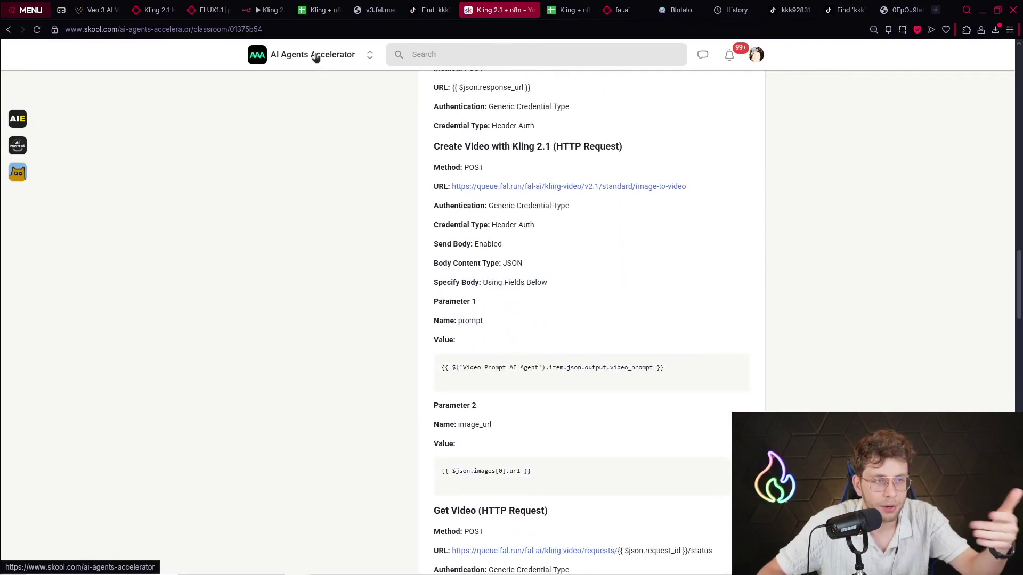
Step: Open the n8n - Beginner To Pro Course in the AI Agents Accelerator classroom and collapse its Introduction section
{"action": "left_click", "coordinate": [315, 57]}
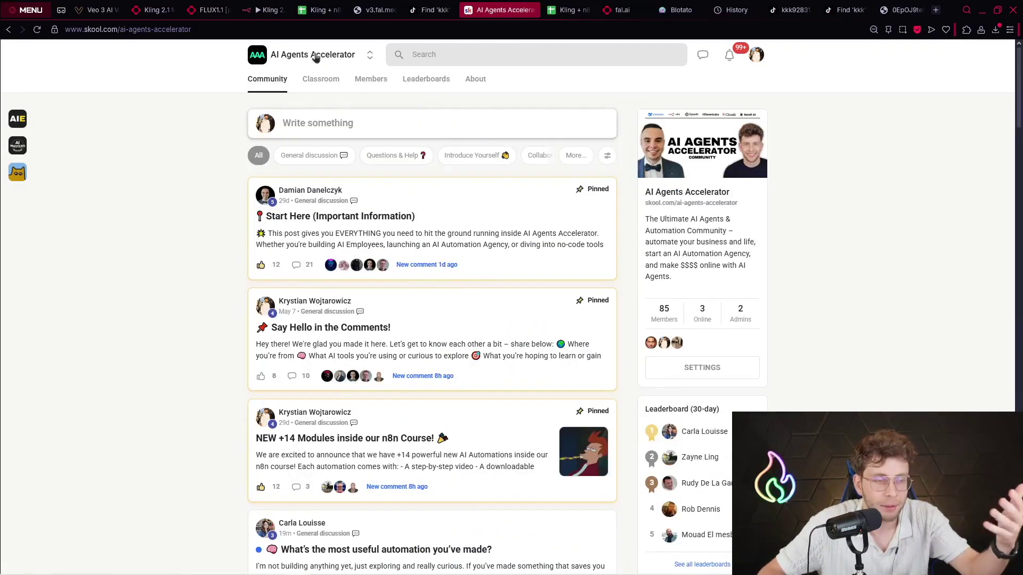
{"action": "left_click", "coordinate": [326, 84]}
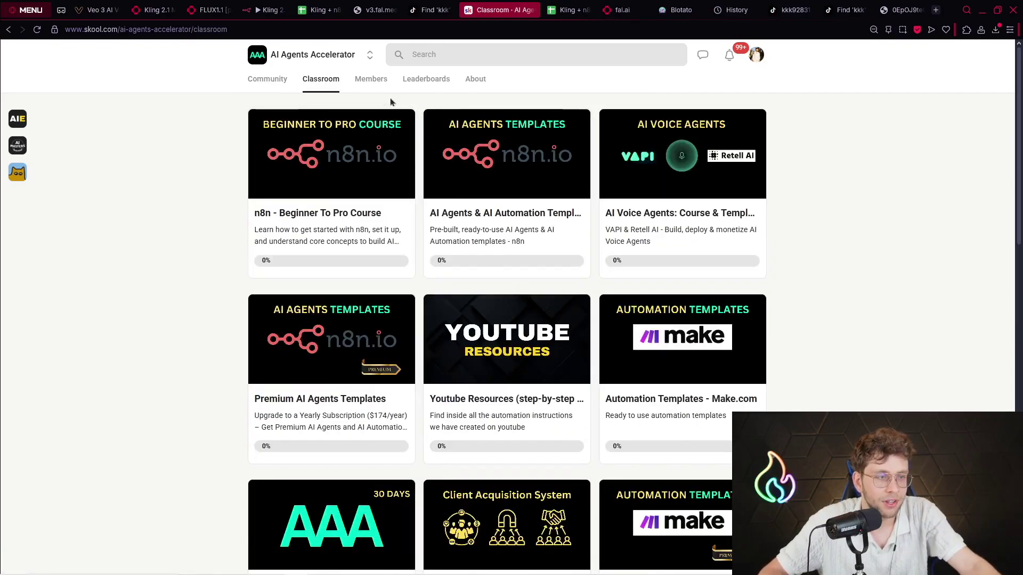
{"action": "left_click", "coordinate": [402, 121]}
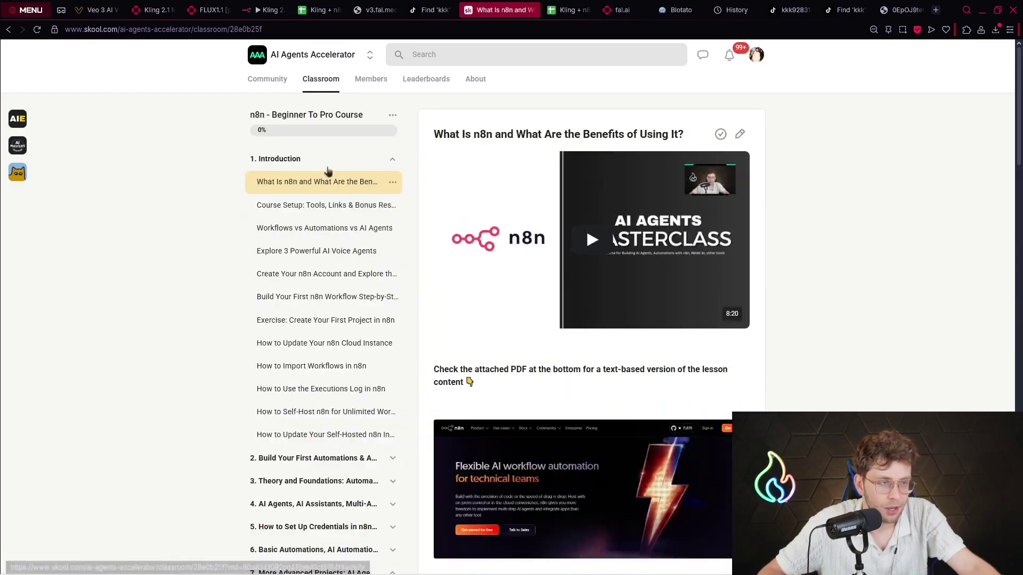
{"action": "left_click", "coordinate": [392, 161]}
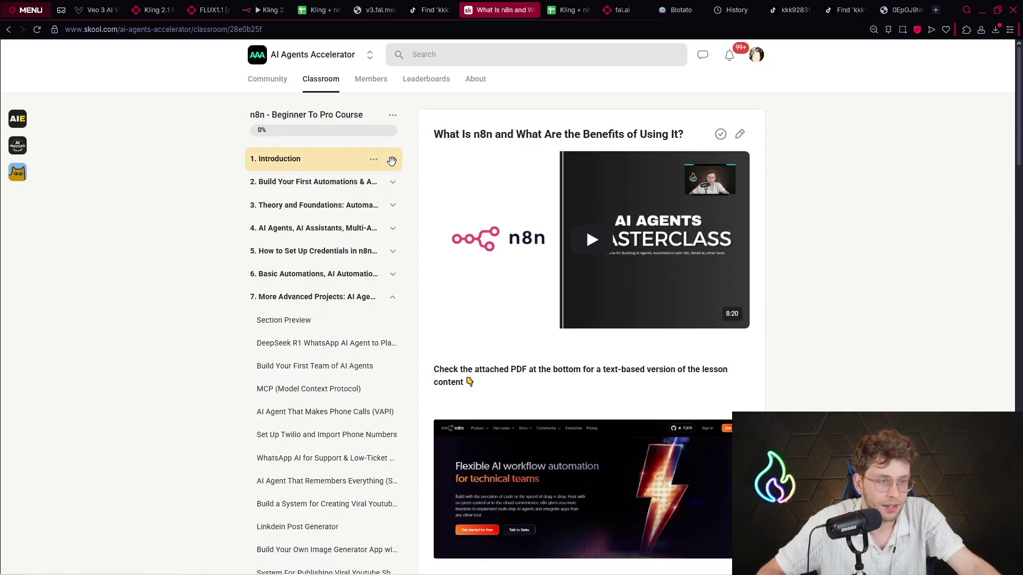